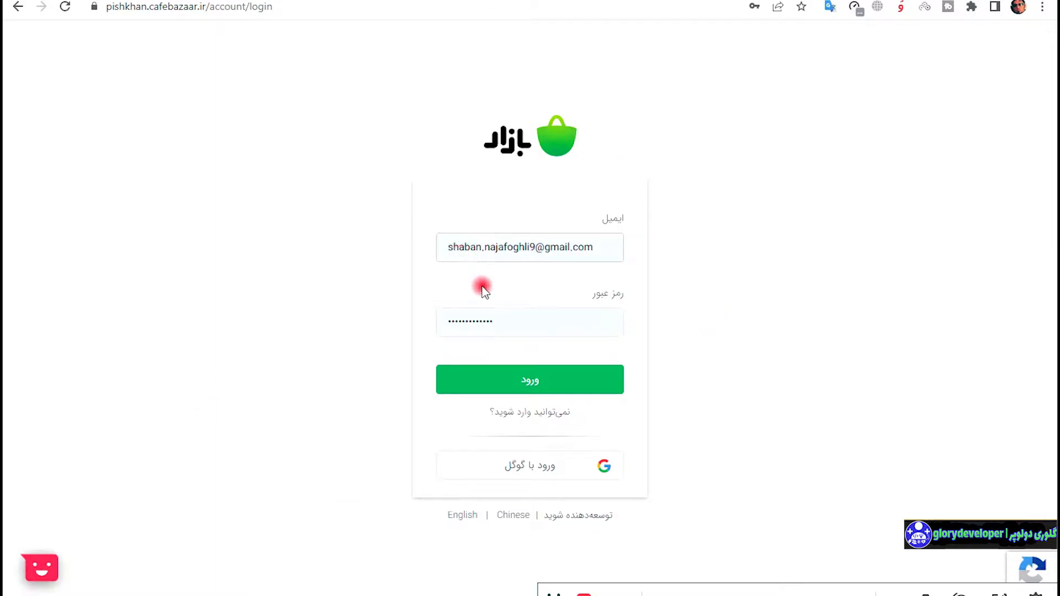
Log in to Pishkhan with the pre-filled email and password using the green ورود button.
click(553, 375)
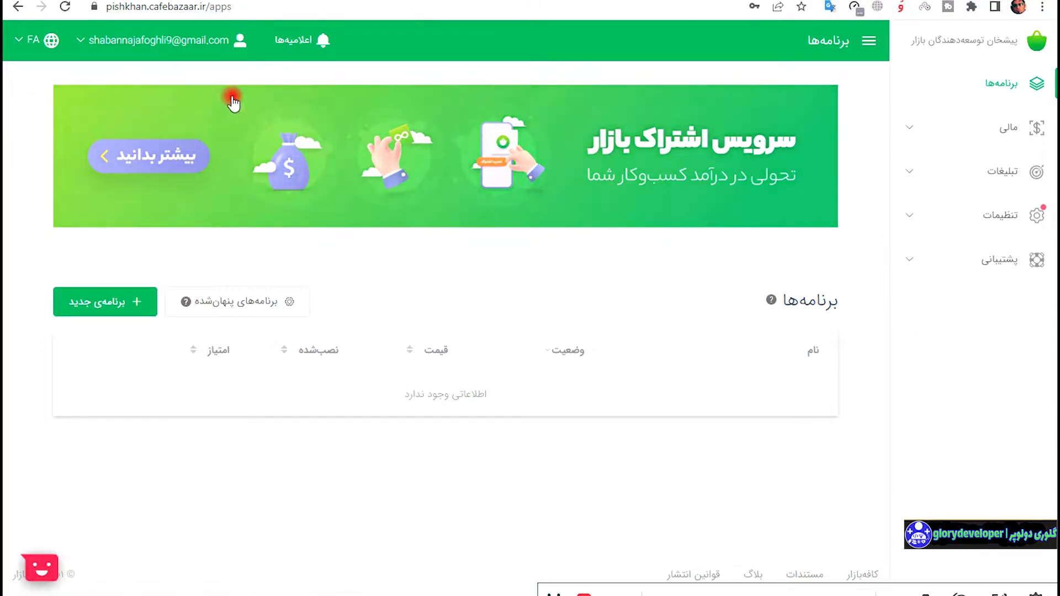
Look through the account menu, the interface language options and the latest developer notifications.
click(171, 49)
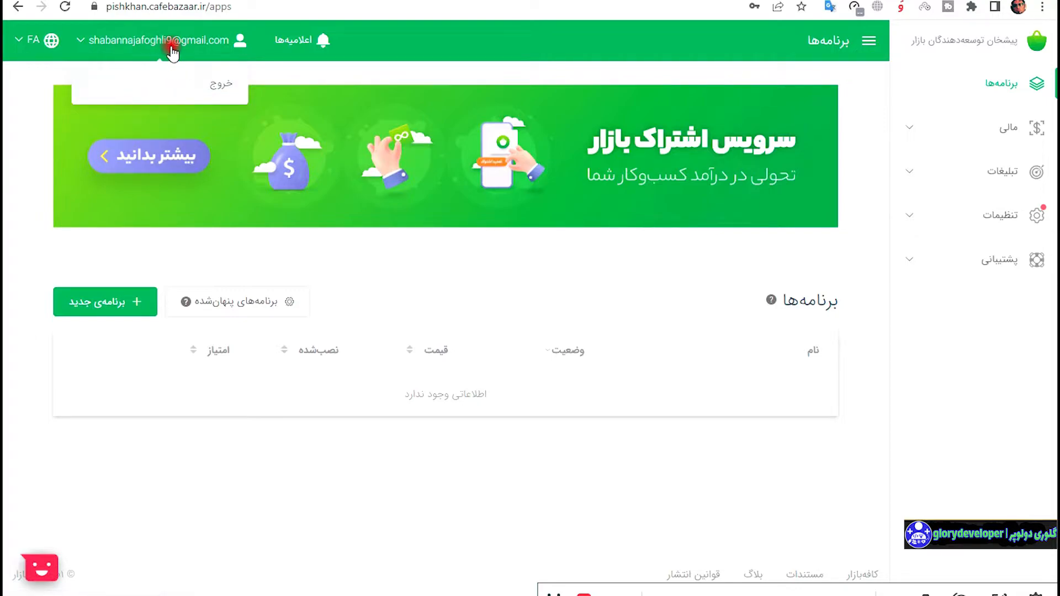
click(49, 41)
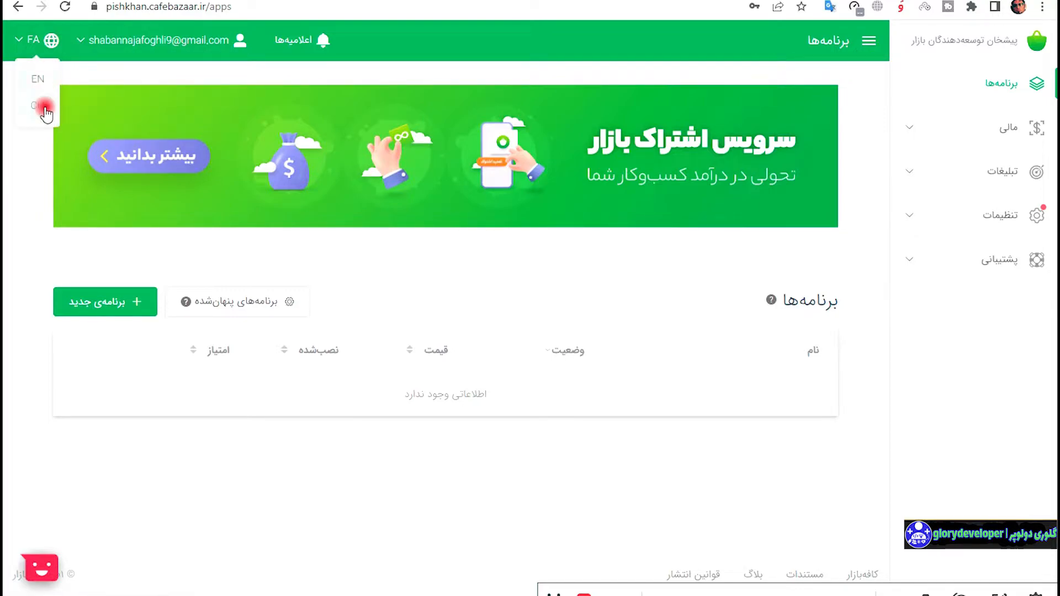
click(306, 42)
scroll(367, 113, down, 4)
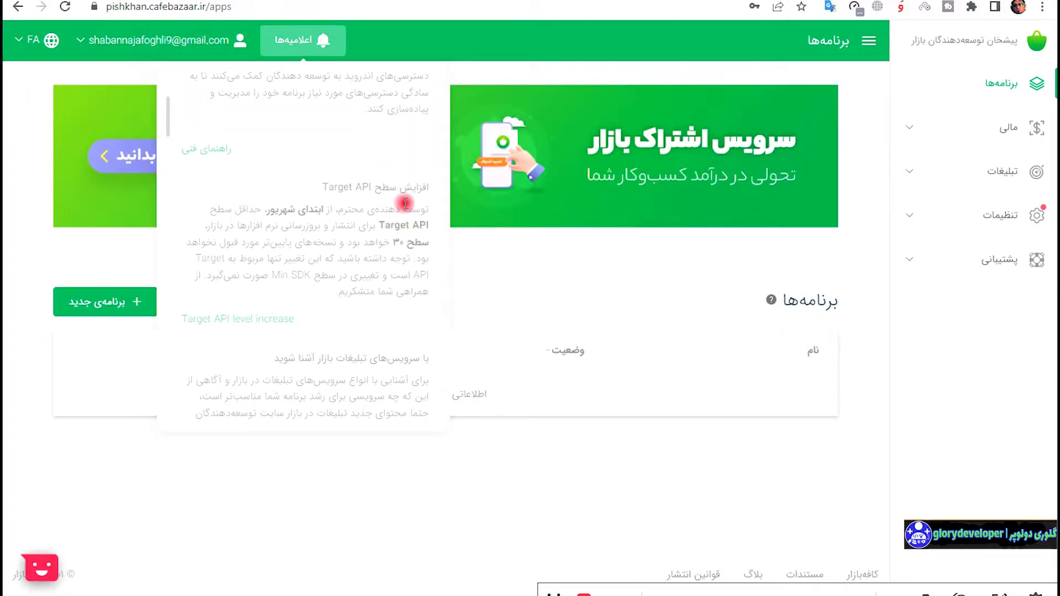
scroll(400, 206, down, 4)
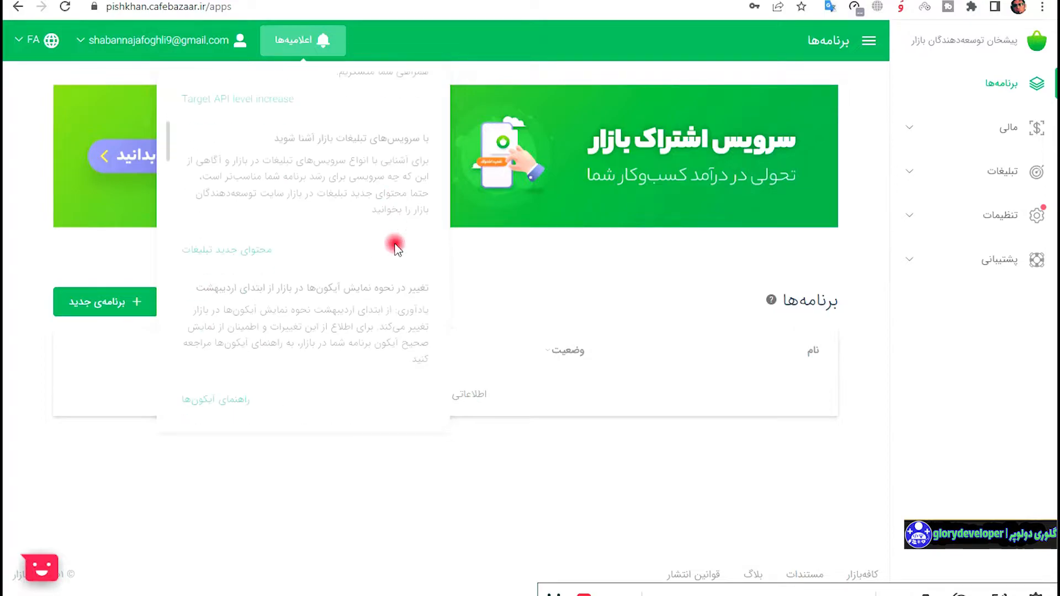
scroll(389, 155, down, 3)
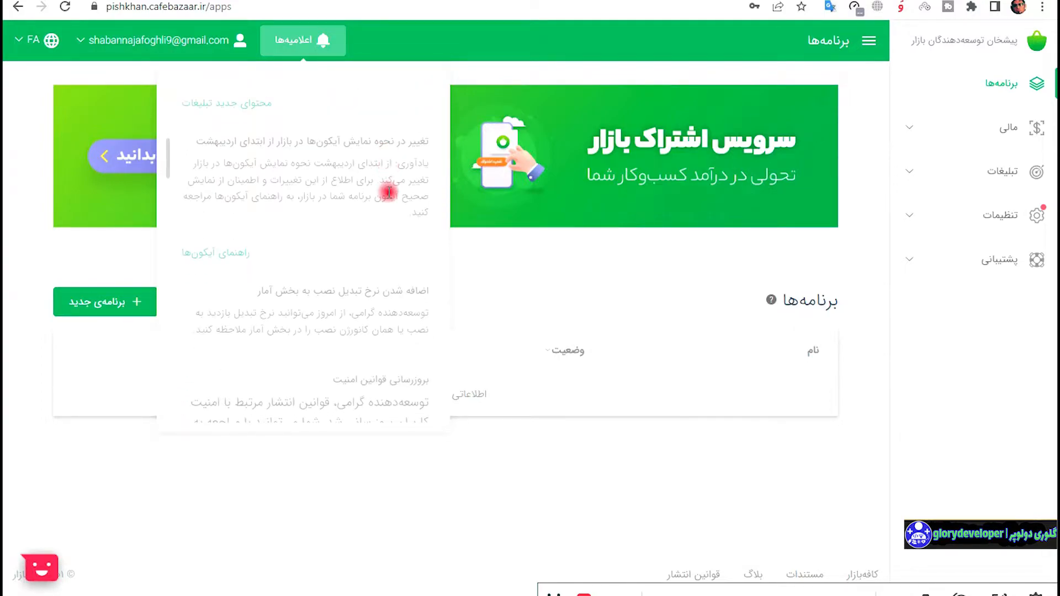
scroll(390, 201, down, 3)
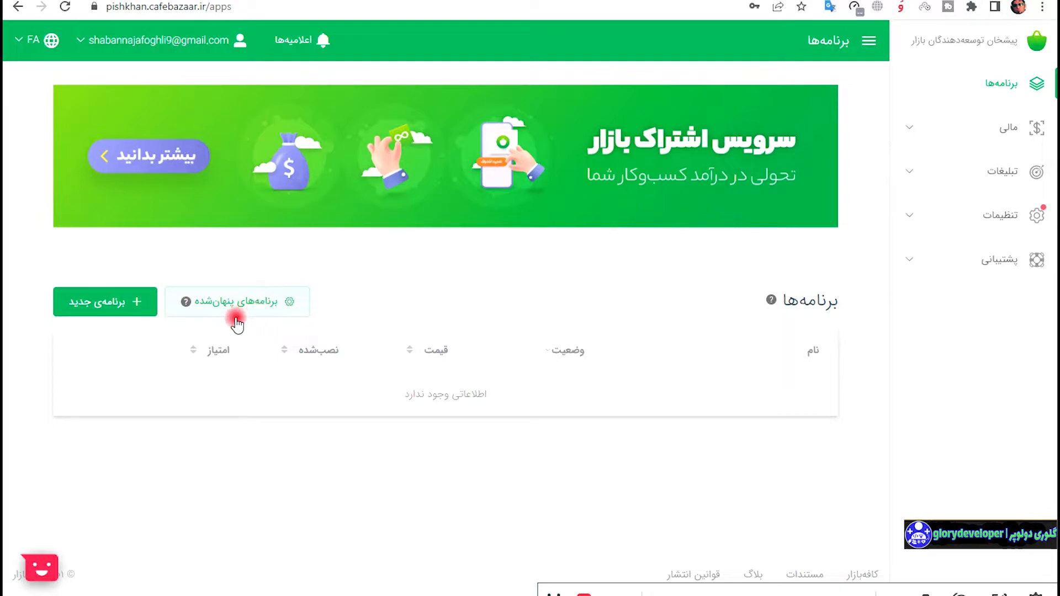
Check the empty hidden apps list, then open Finance > تصفیه‌حساب showing the 18,624 rial balance.
click(270, 312)
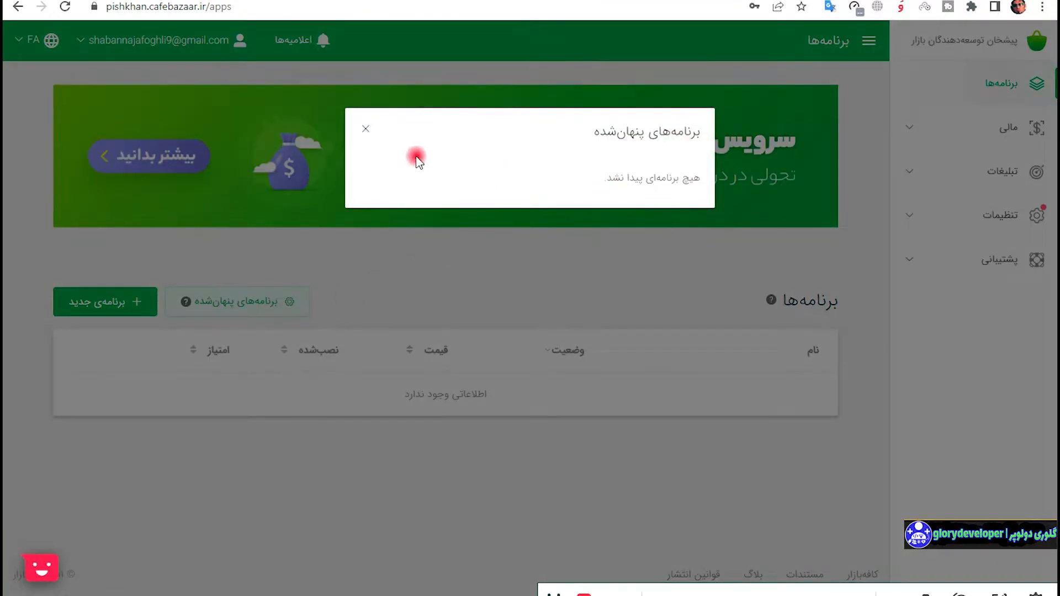
click(364, 132)
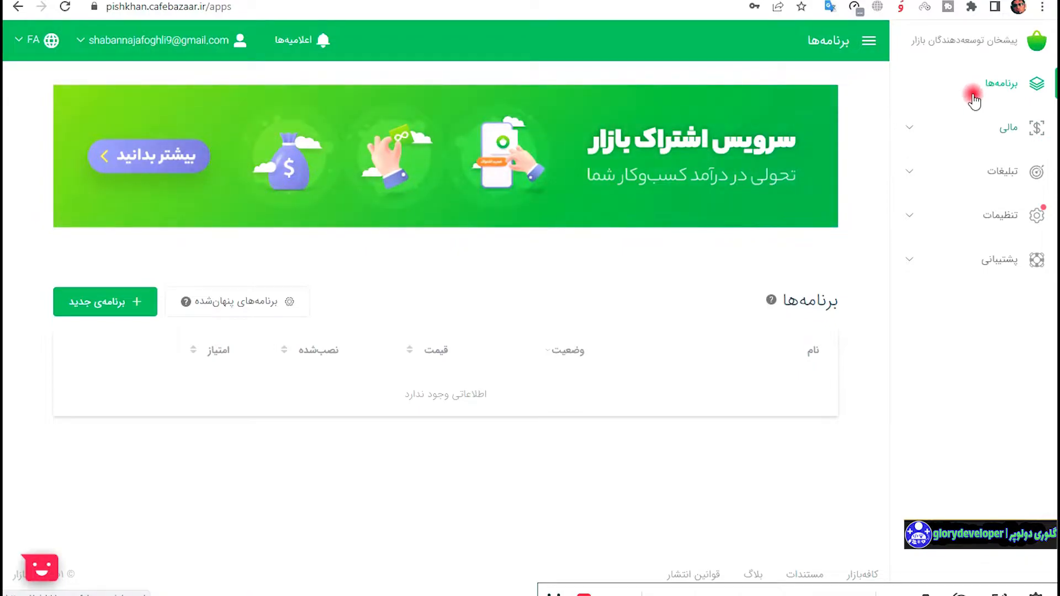
click(1010, 125)
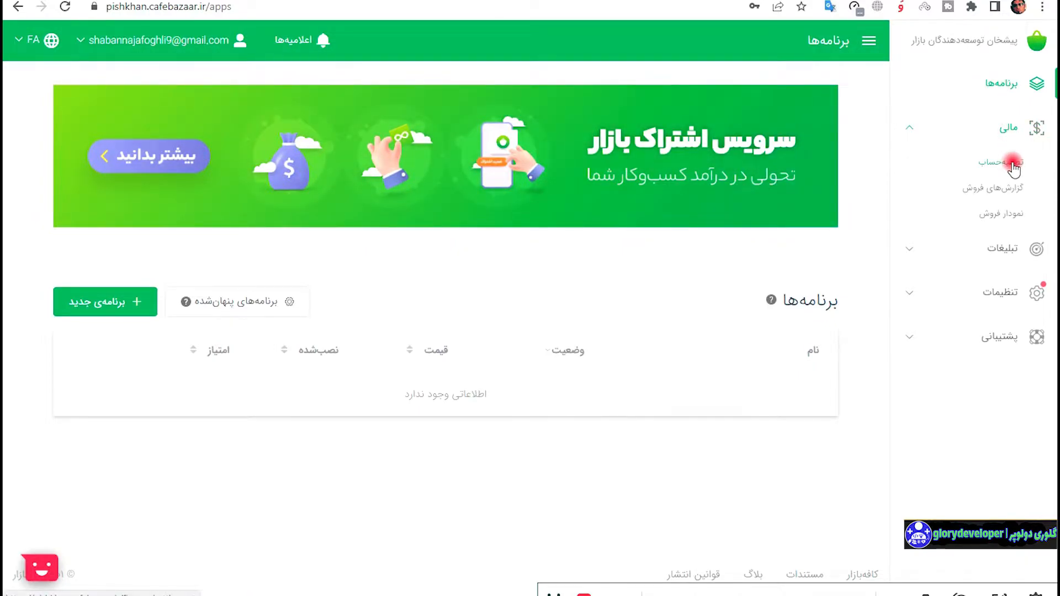
click(1013, 164)
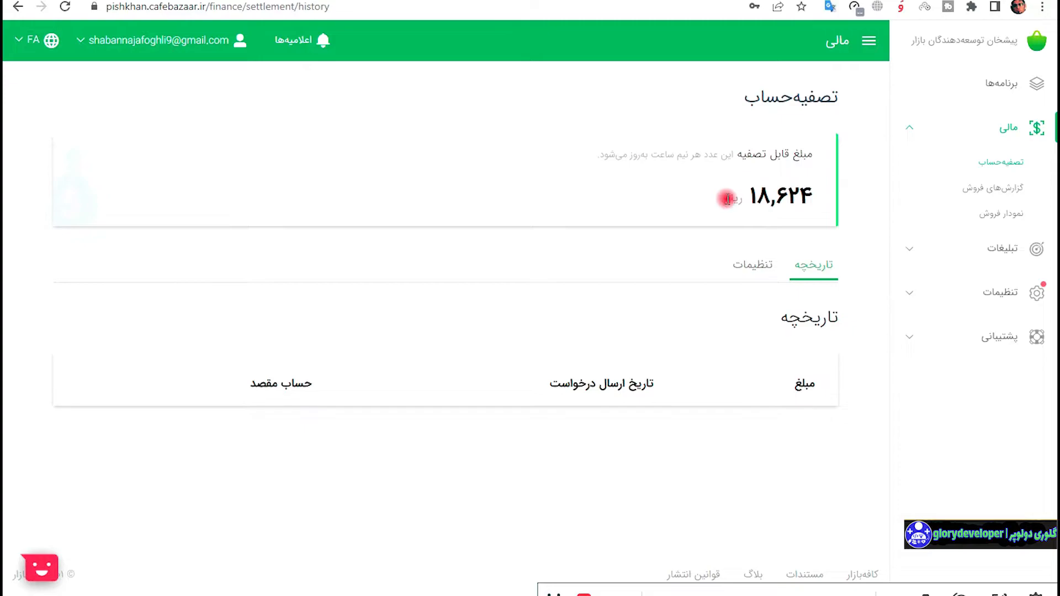
View the settlement settings tab on the finance page.
click(755, 267)
scroll(657, 372, down, 2)
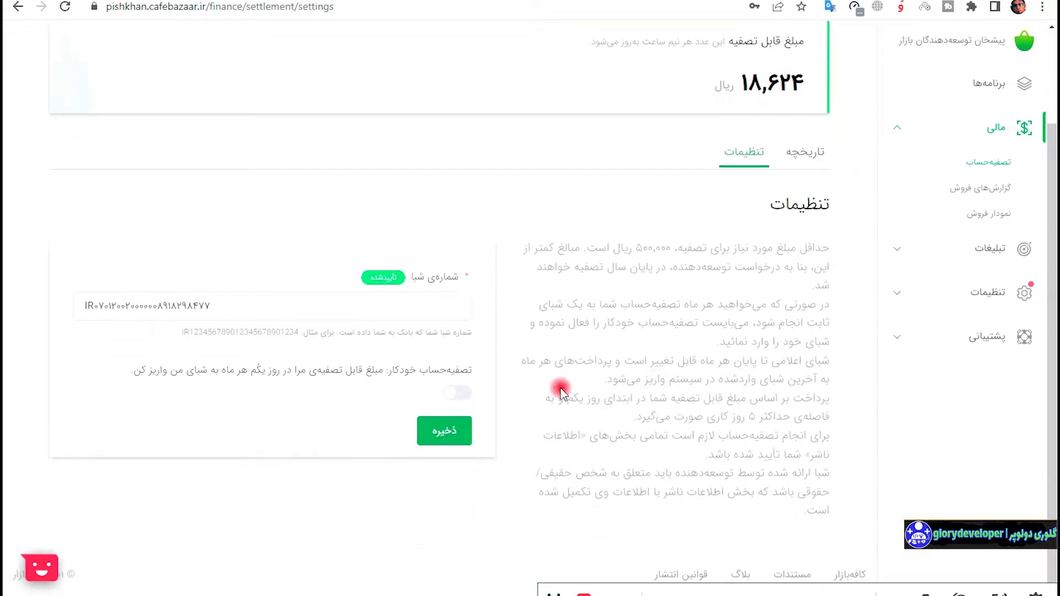
scroll(492, 386, up, 2)
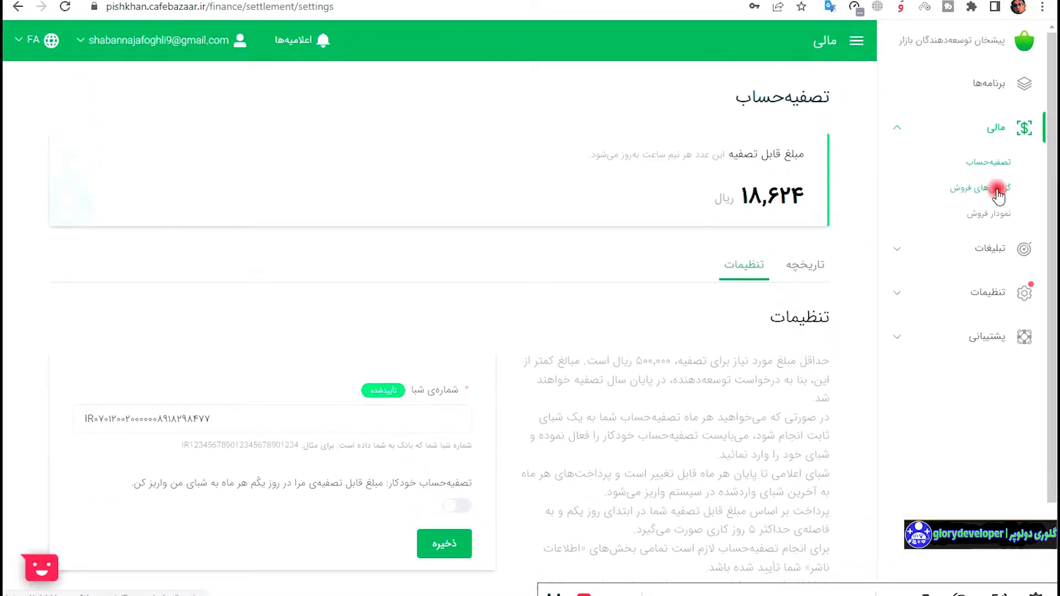
Browse the sales reports and sales chart, then open the advertising budget page.
click(998, 191)
scroll(727, 283, down, 3)
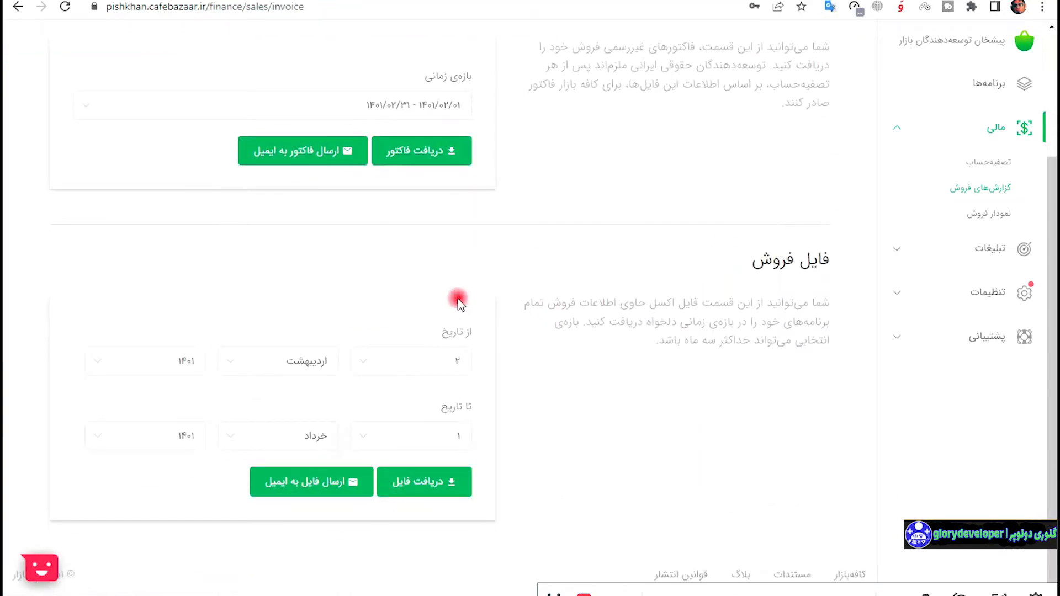
scroll(705, 268, up, 3)
click(989, 215)
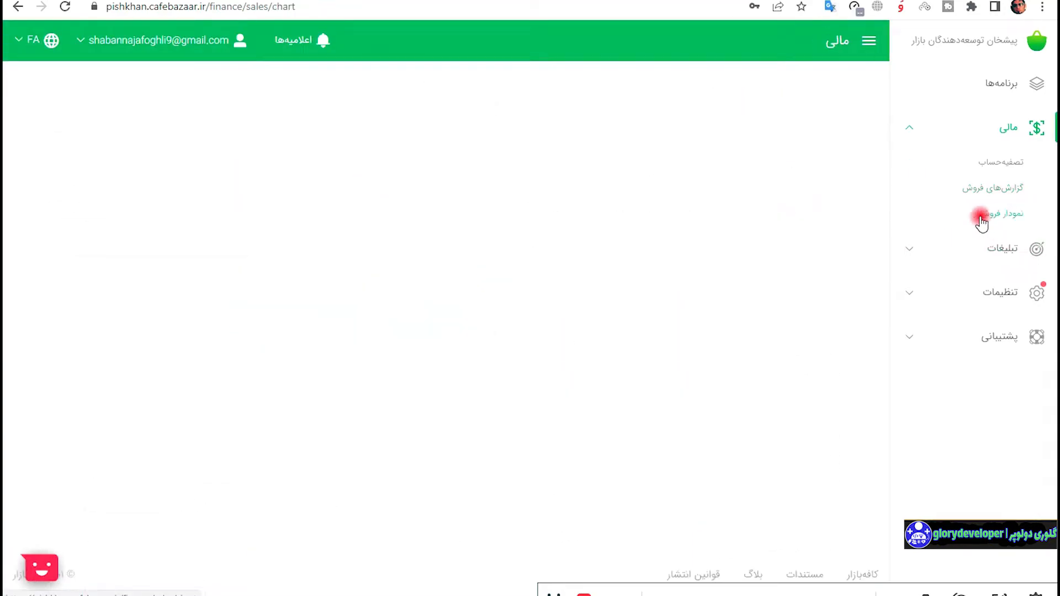
click(989, 253)
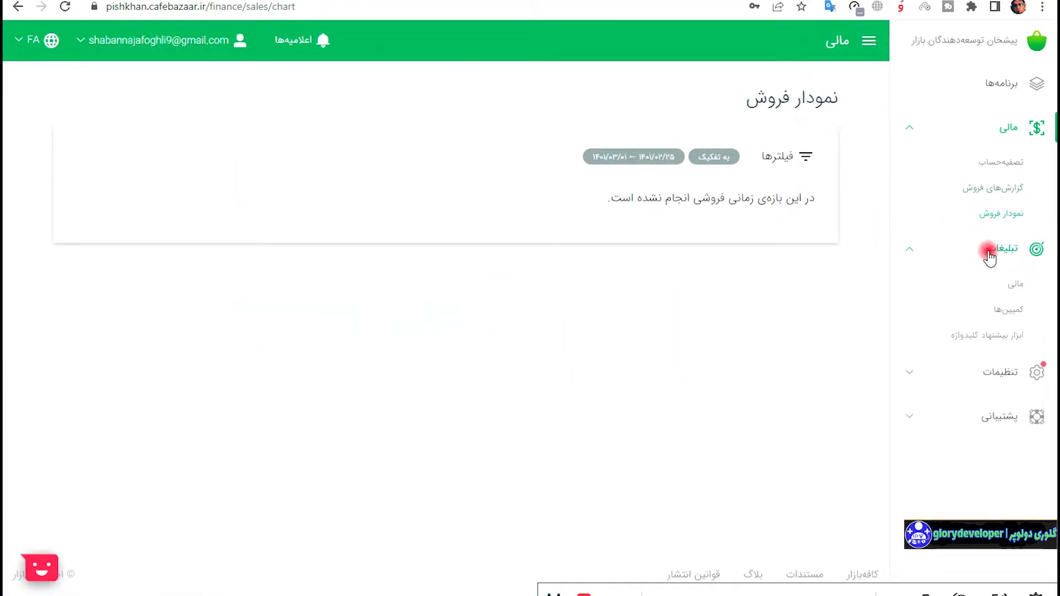
click(996, 284)
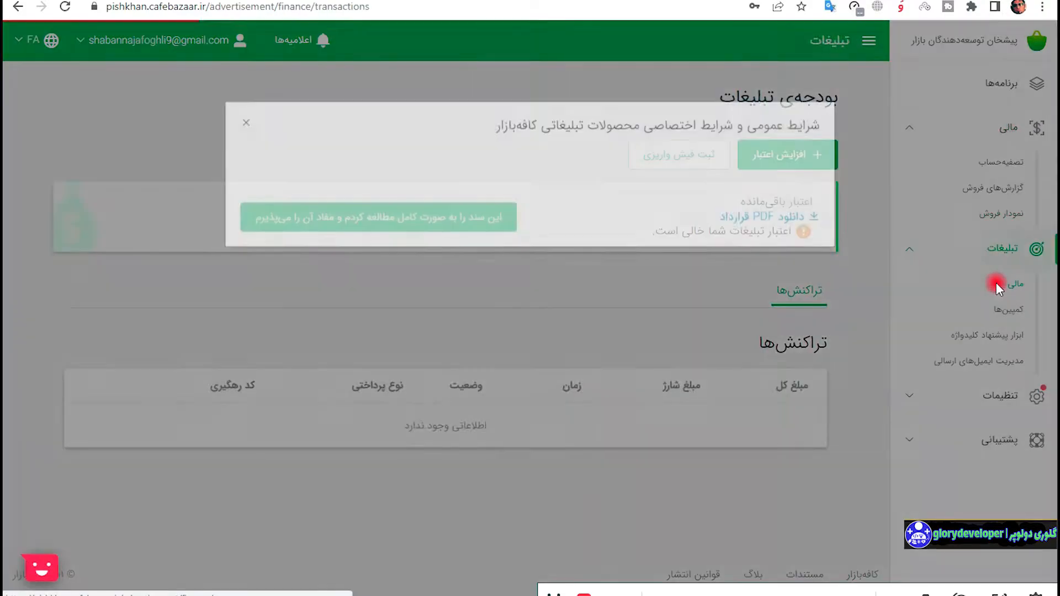
Accept the advertising products terms, then start and cancel an advertising credit top-up.
scroll(552, 276, down, 6)
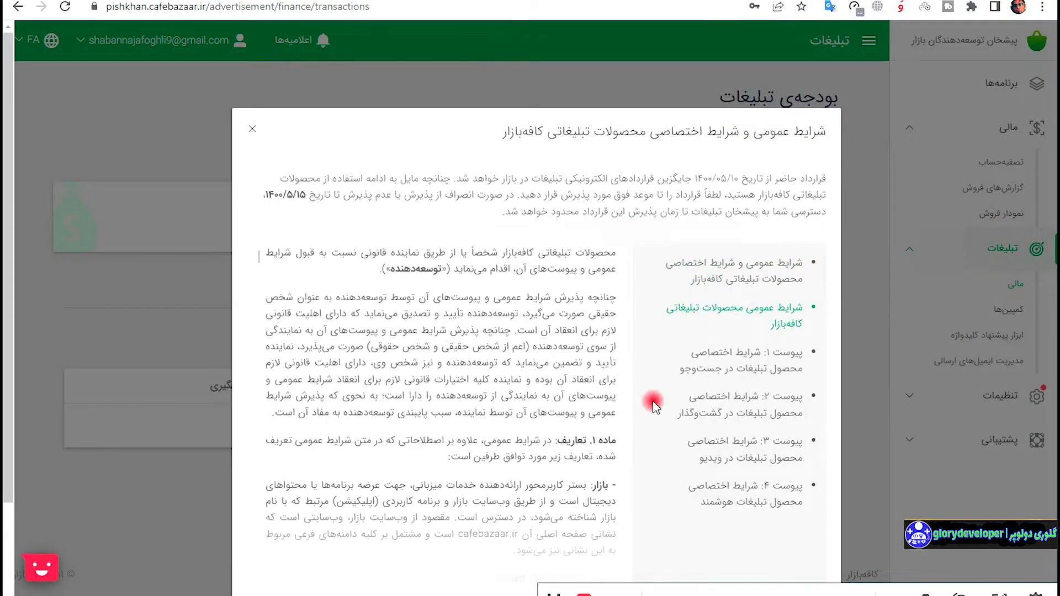
scroll(653, 406, down, 2)
click(536, 531)
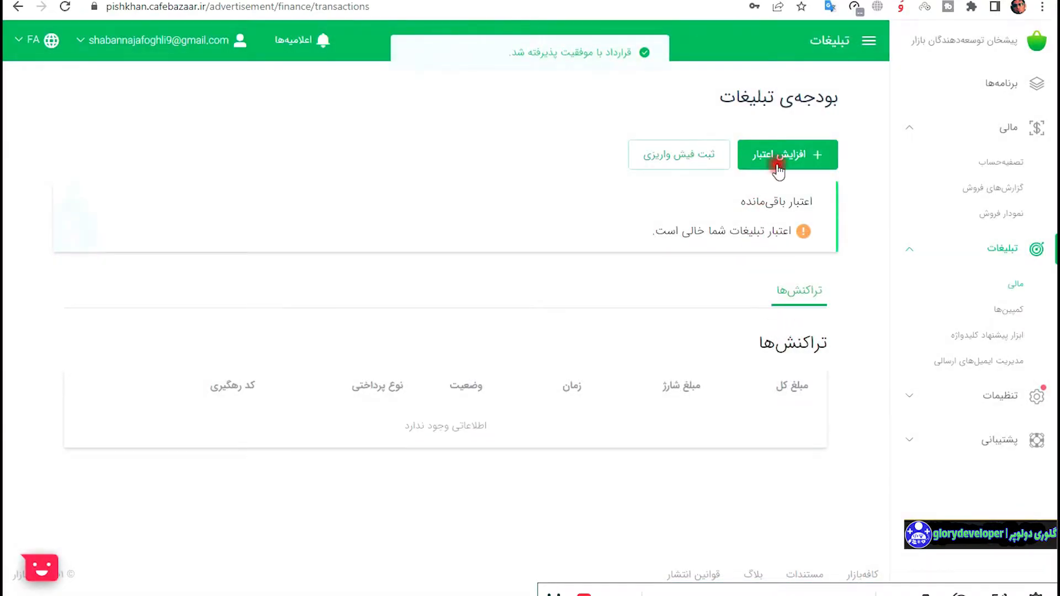
click(756, 157)
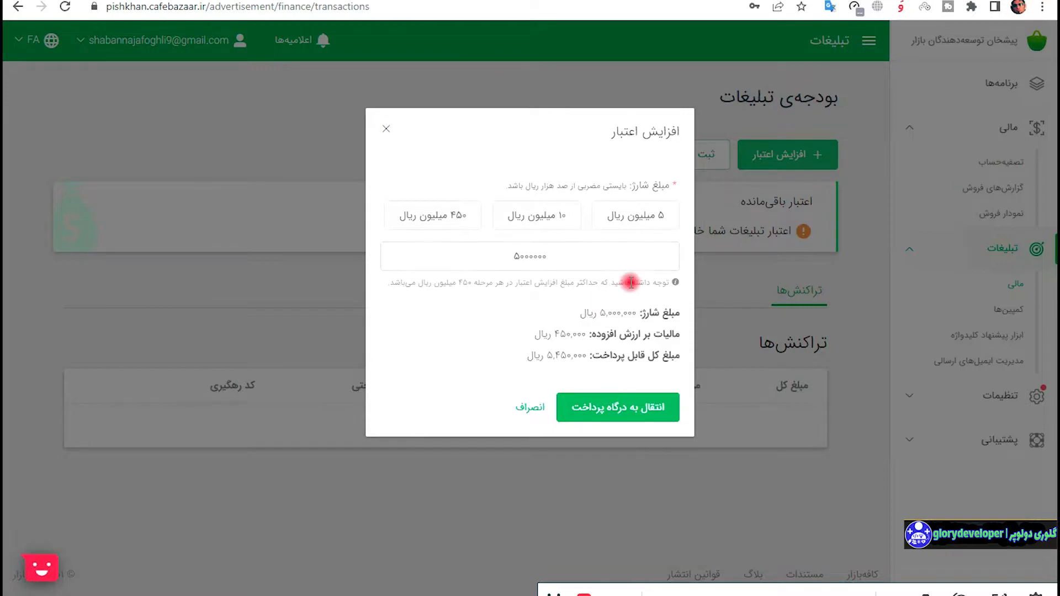
click(330, 312)
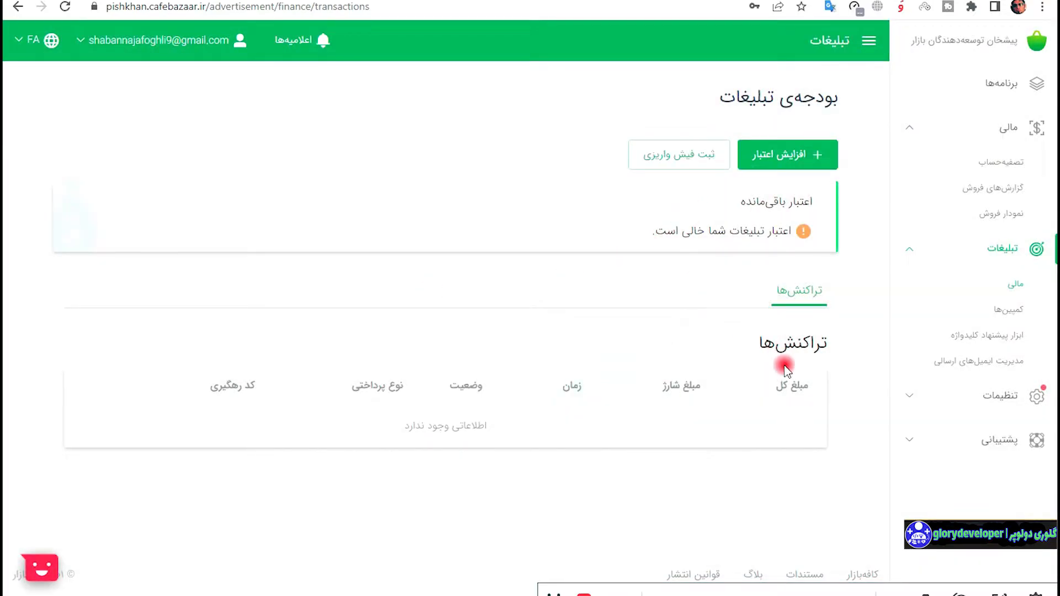
Review the campaigns page and keyword suggestion tool, then open sent-email notifications management.
click(1005, 311)
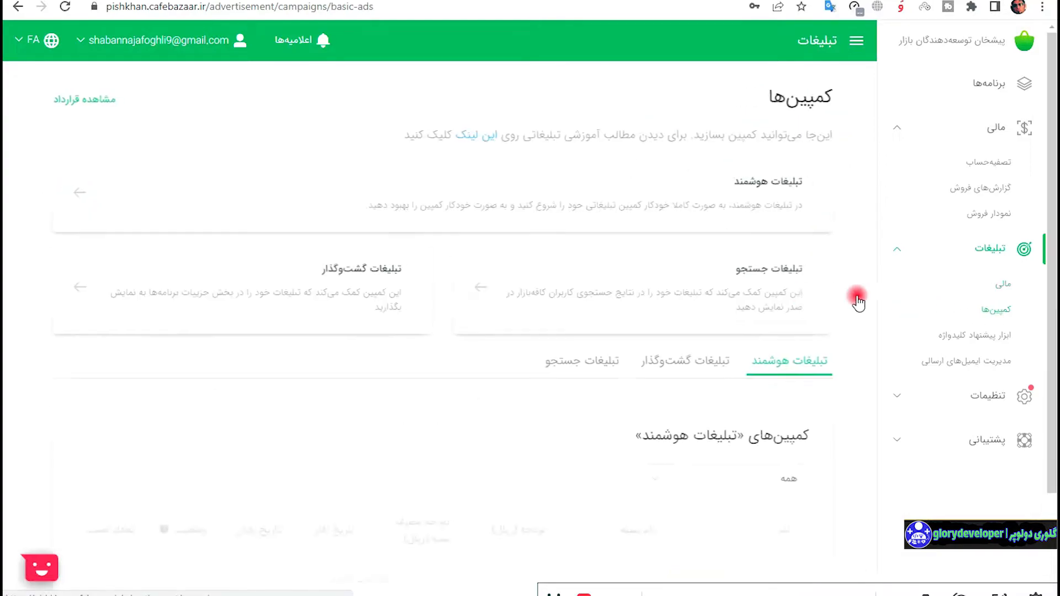
scroll(712, 309, down, 2)
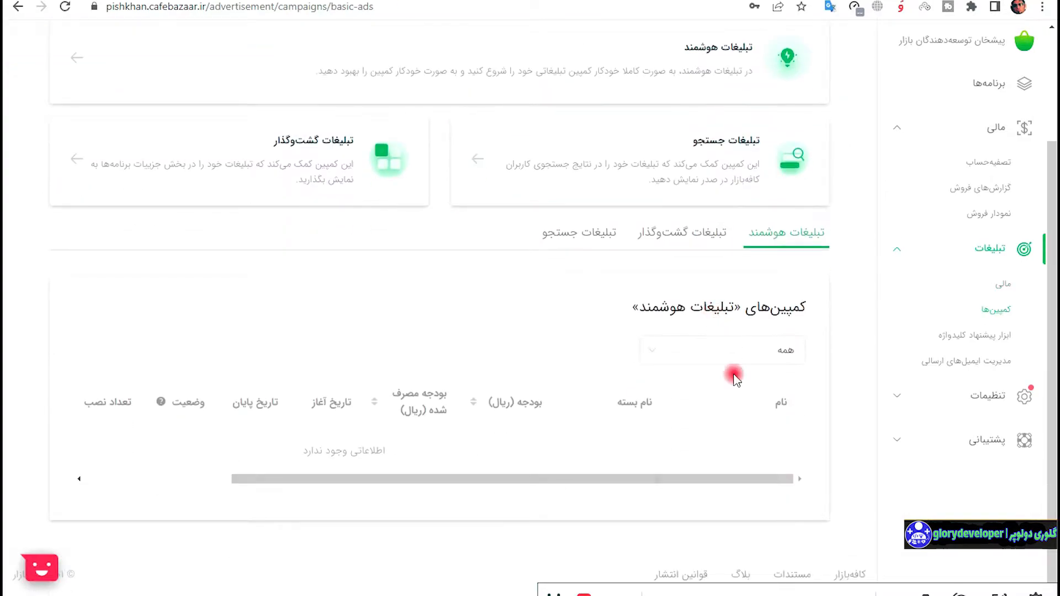
scroll(725, 353, up, 2)
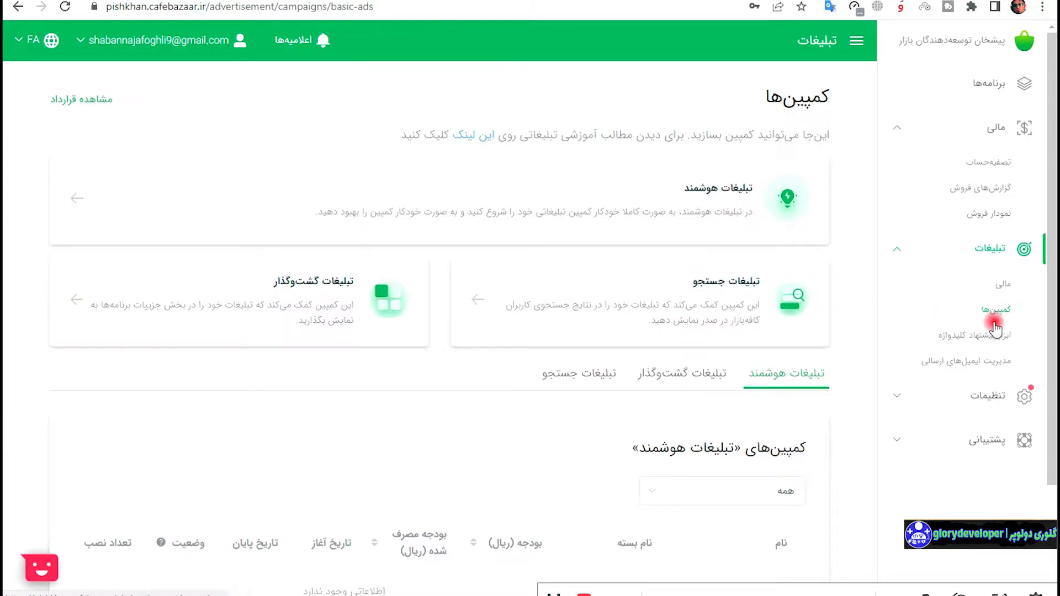
click(1005, 346)
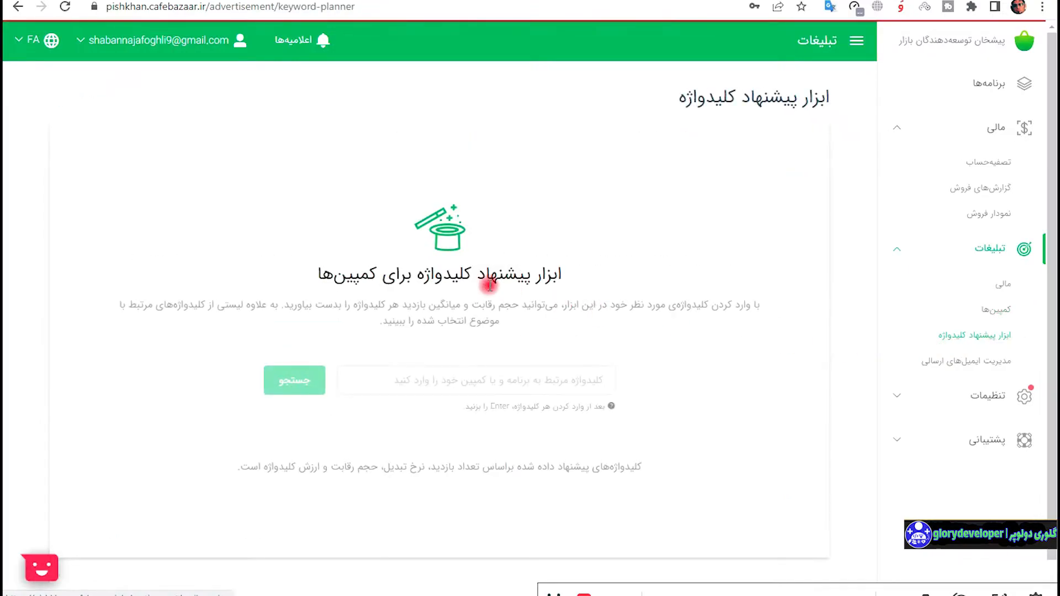
click(963, 363)
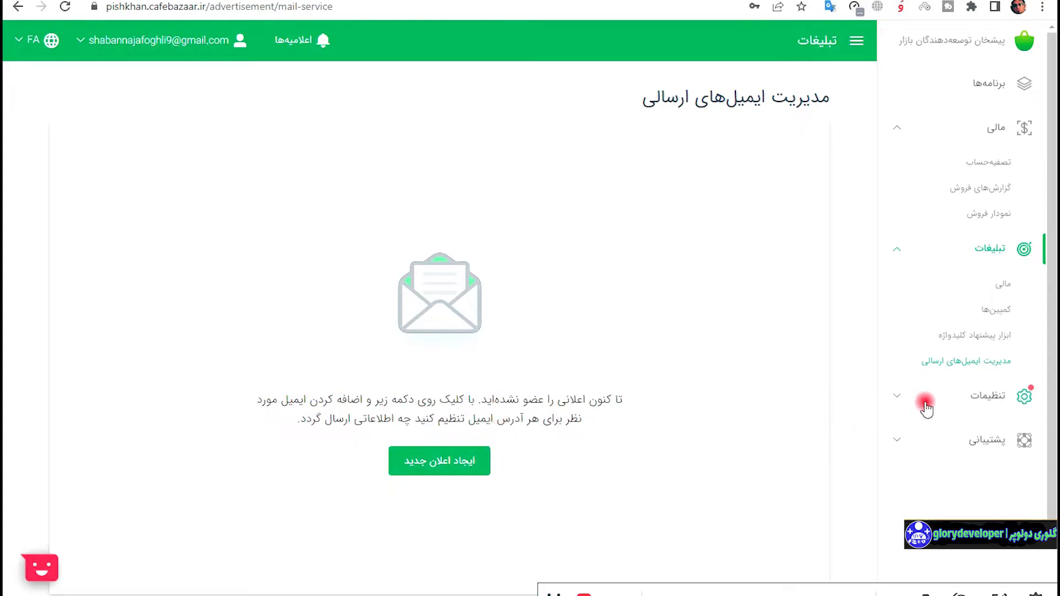
click(992, 405)
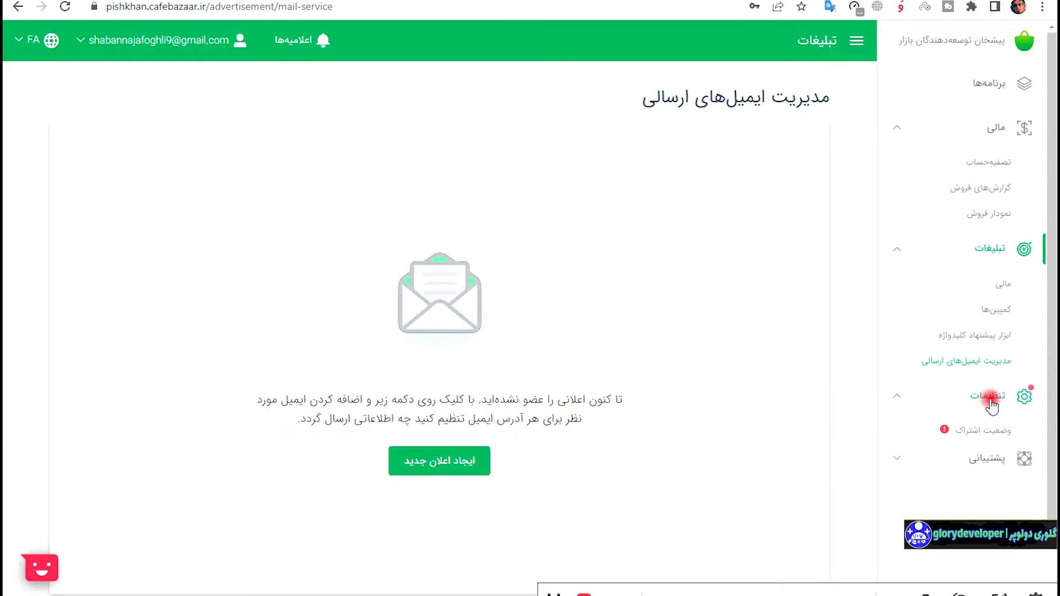
Check the account subscription status and read through the developer contract page.
click(989, 432)
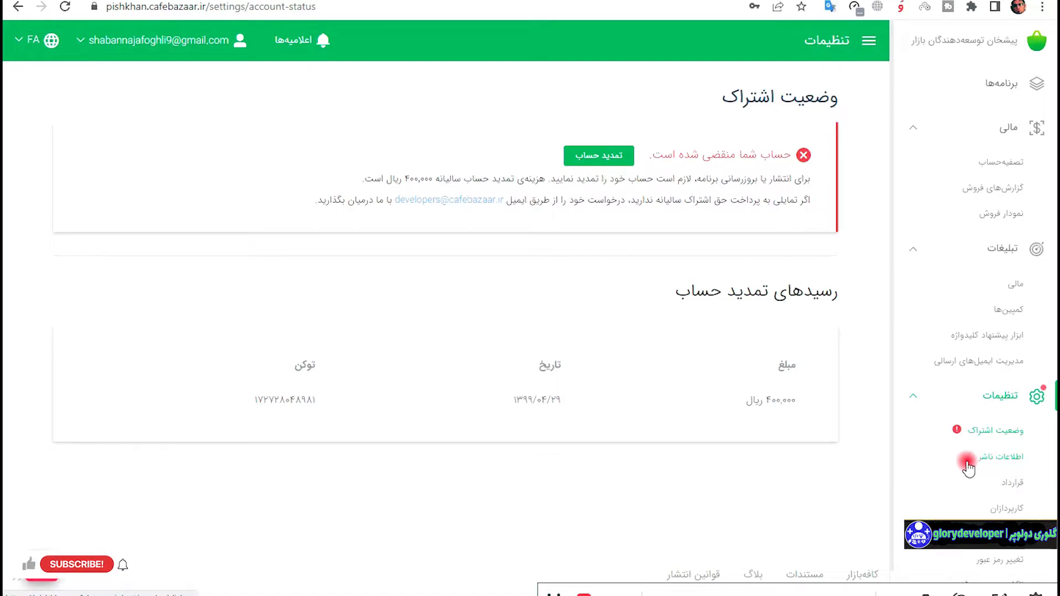
scroll(924, 475, down, 1)
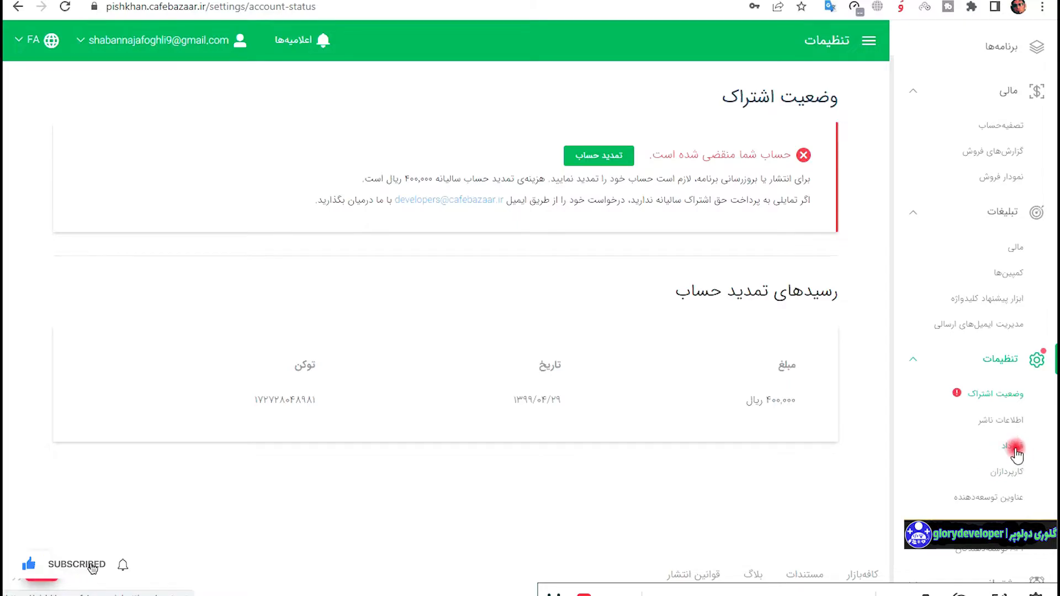
click(1016, 454)
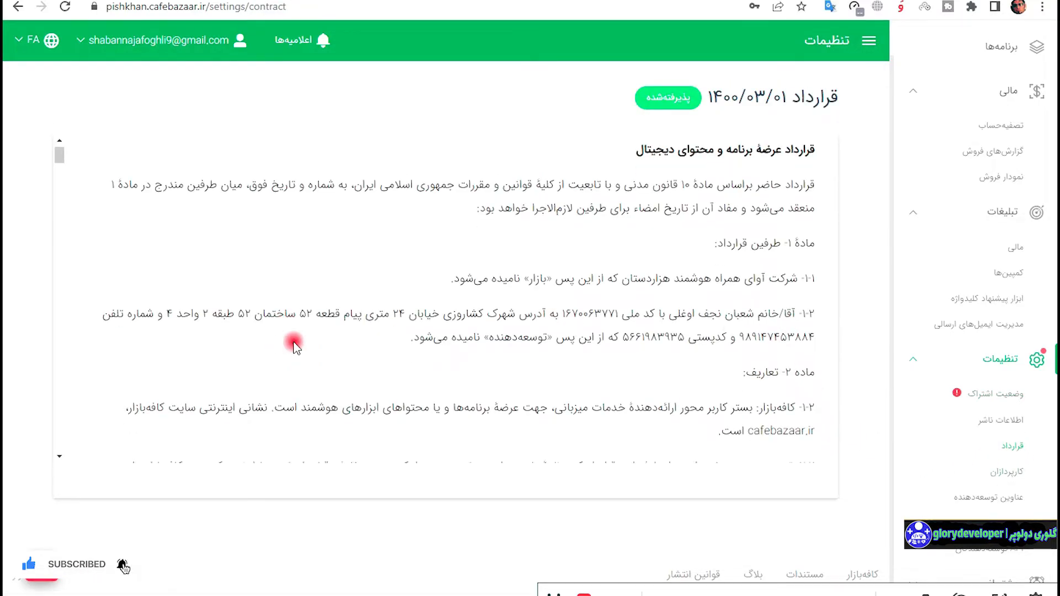
scroll(409, 347, down, 5)
scroll(408, 347, down, 10)
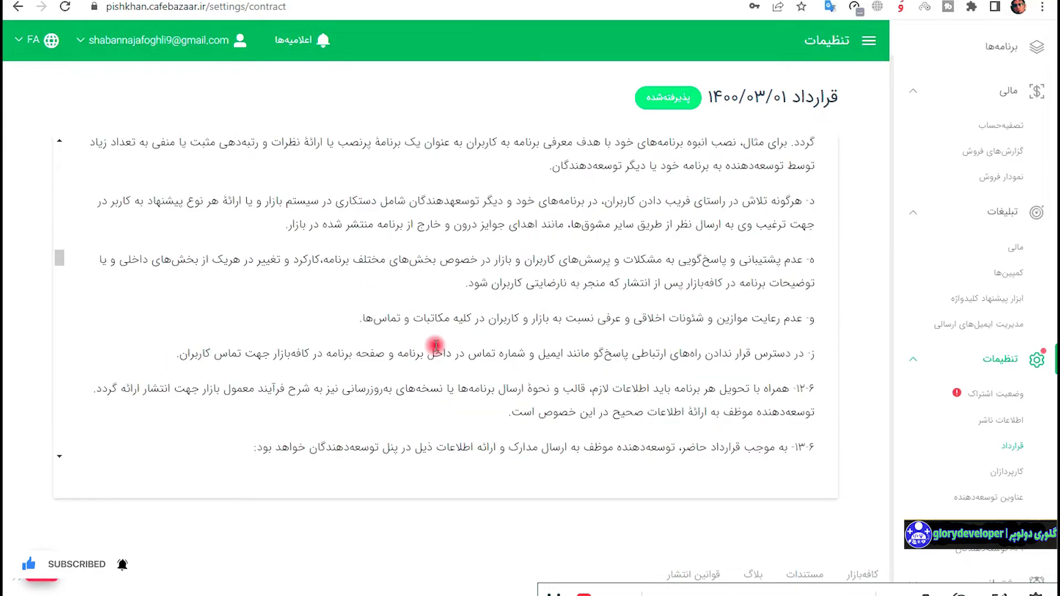
scroll(435, 345, down, 8)
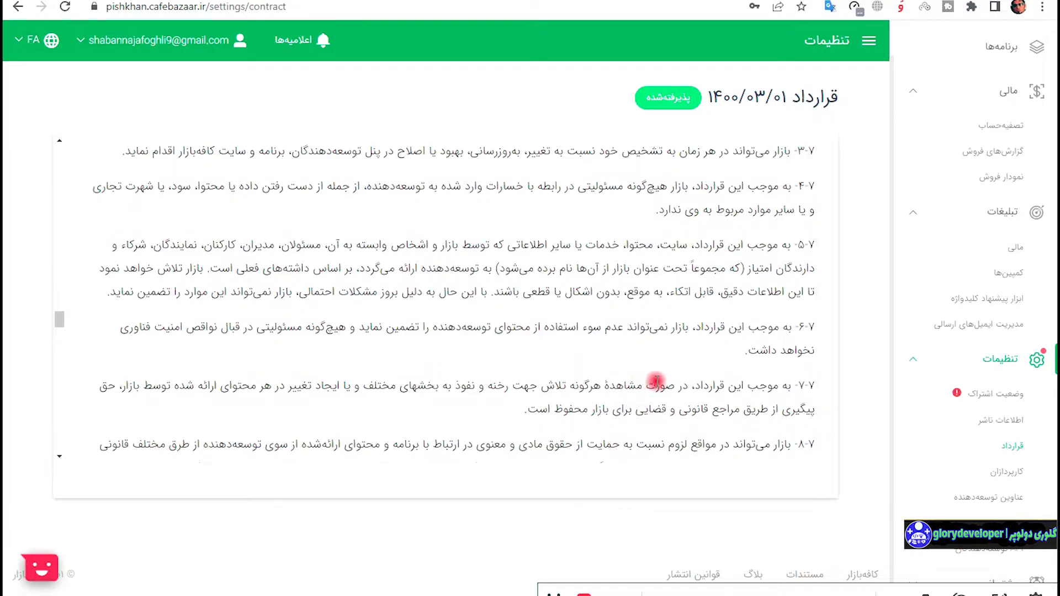
Open the Add Agent form, close it without saving, then go to Developer Titles.
click(1018, 472)
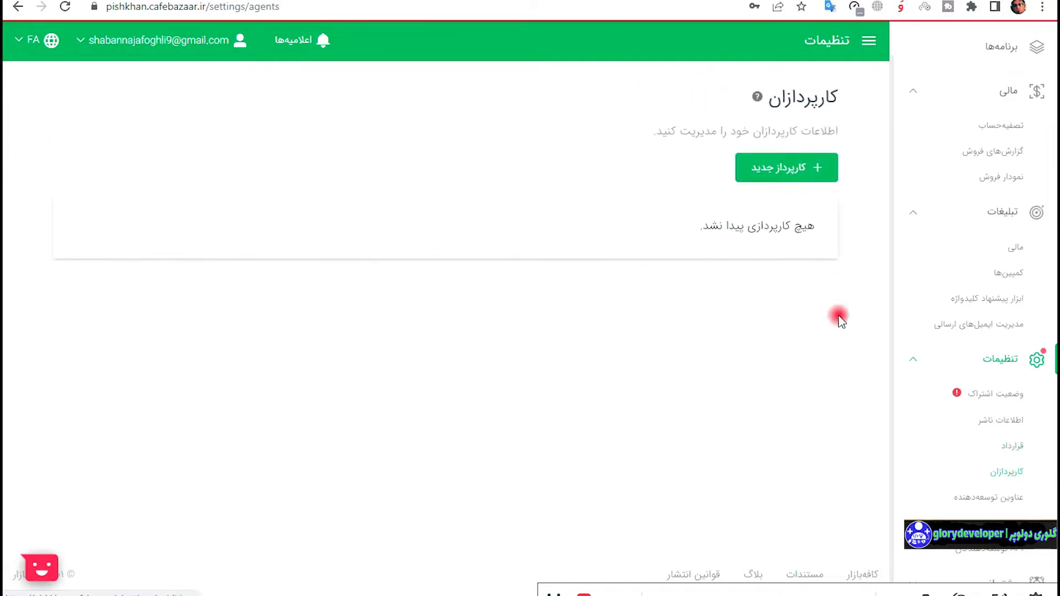
click(816, 169)
click(637, 220)
click(632, 265)
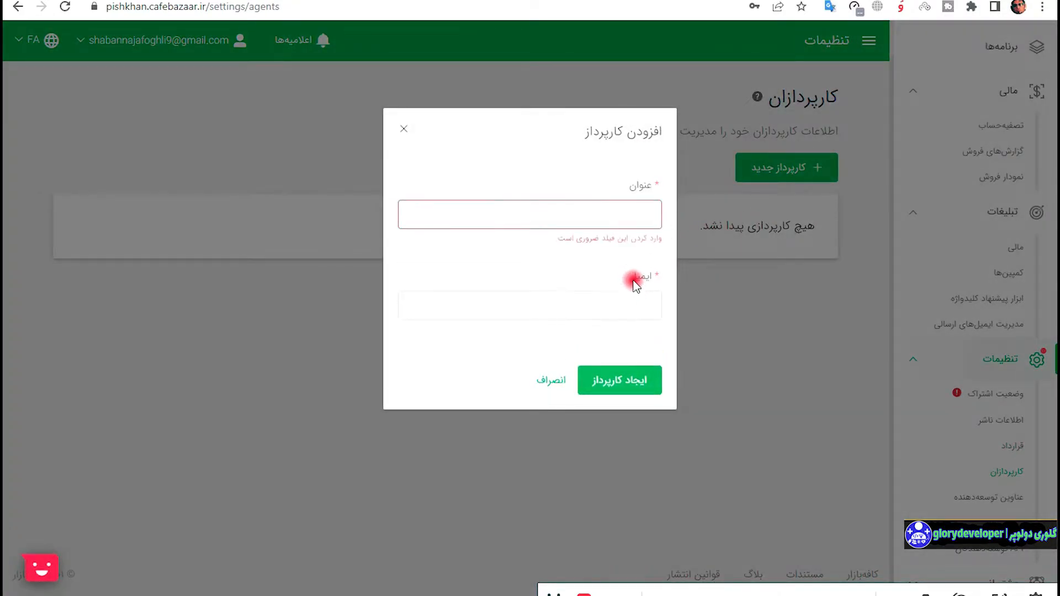
click(633, 295)
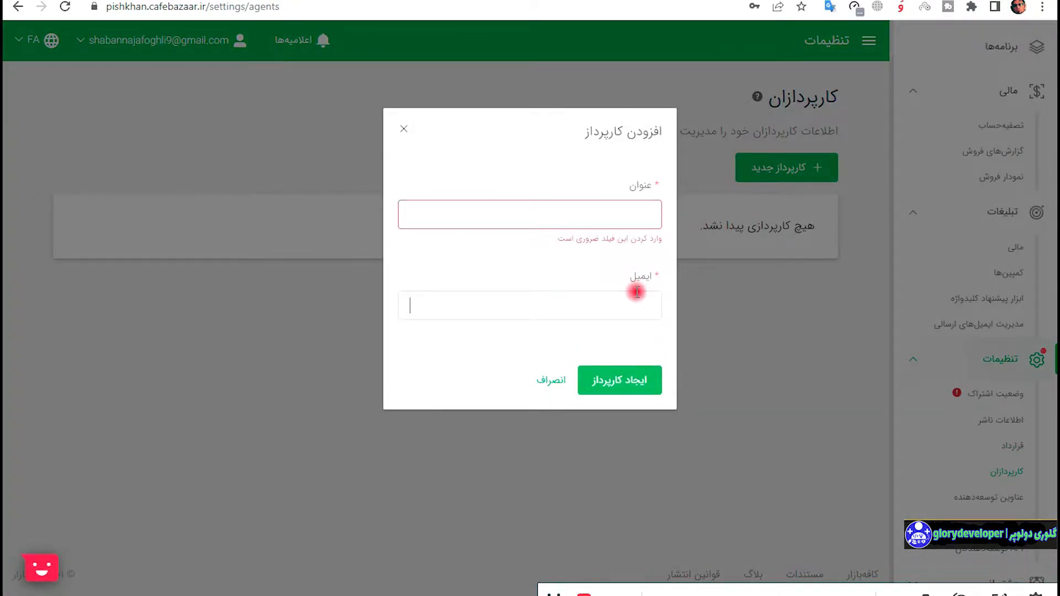
click(404, 130)
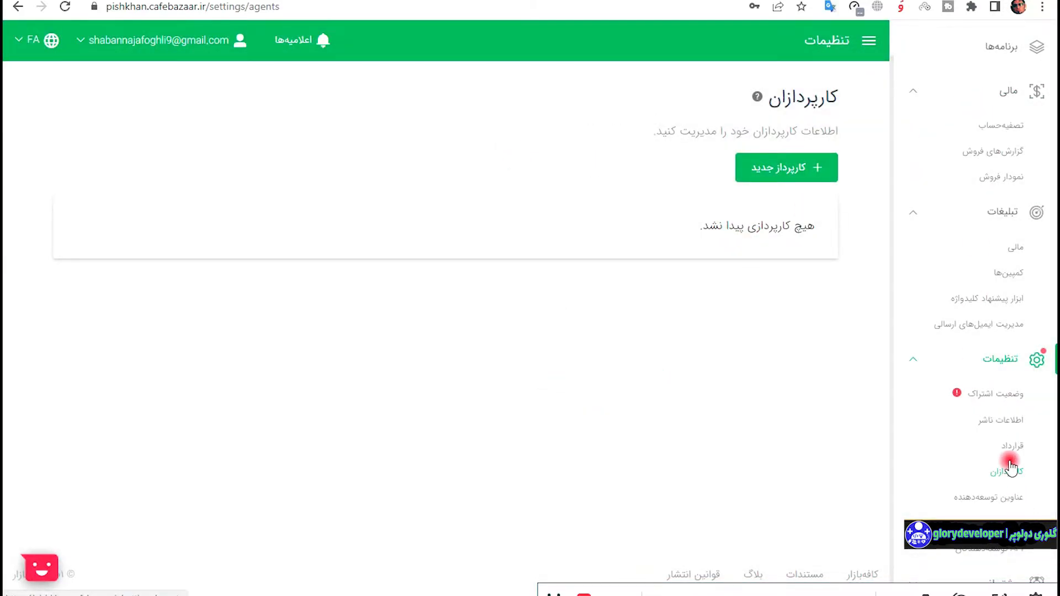
click(1015, 499)
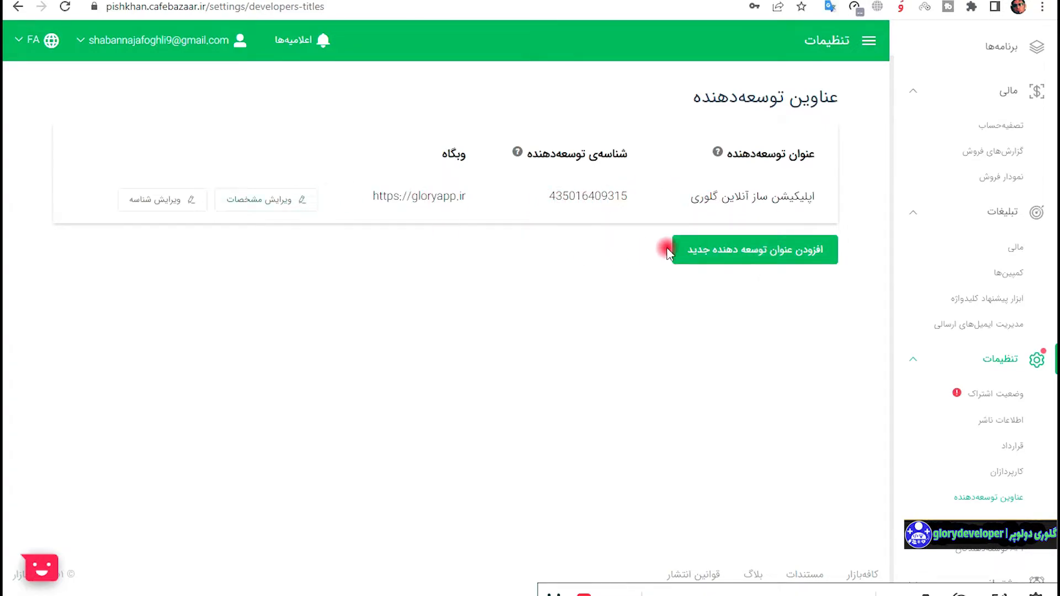
Start a new developer title with Persian title دیجیتال مارکتینگ گلوری and website glorydeveloper.ir.
click(750, 254)
click(645, 212)
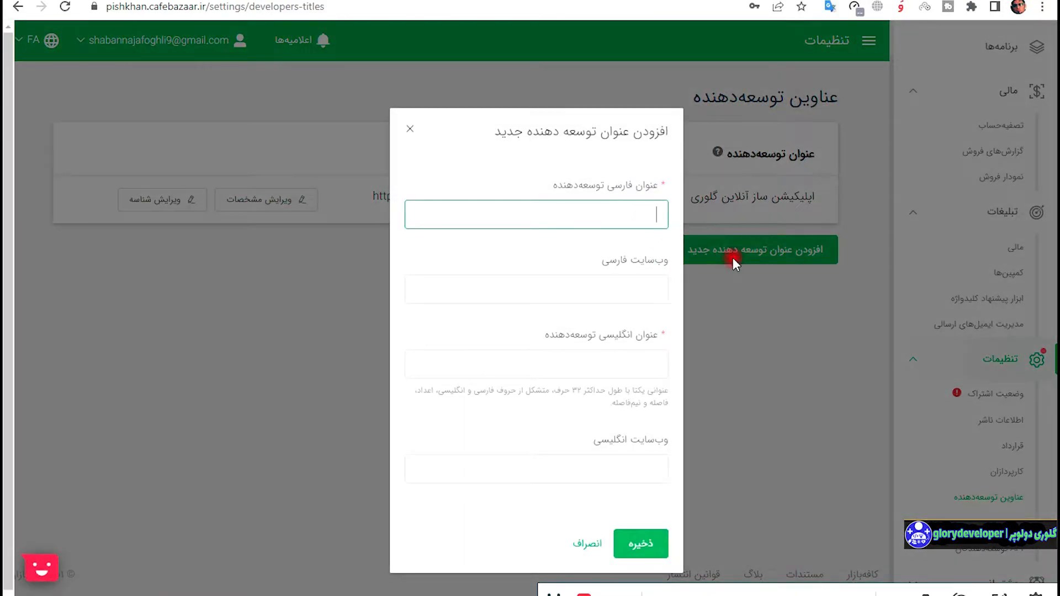
text(ش)
key(BackSpace)
text(دیجیتال مارکتینگ گلورسی)
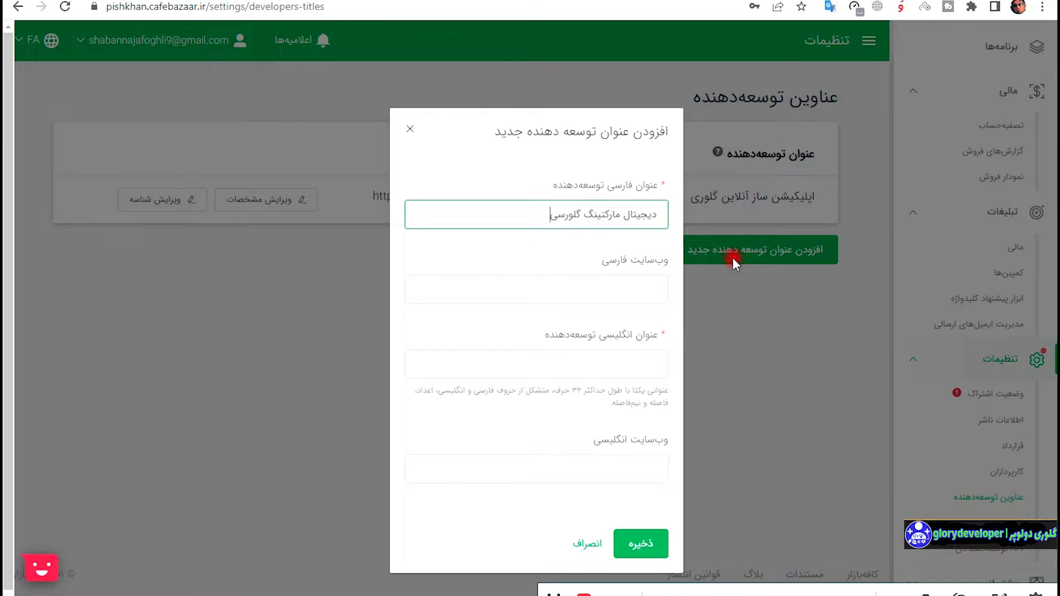
key(BackSpace)
key(BackSpace)
text(ی)
key(Tab)
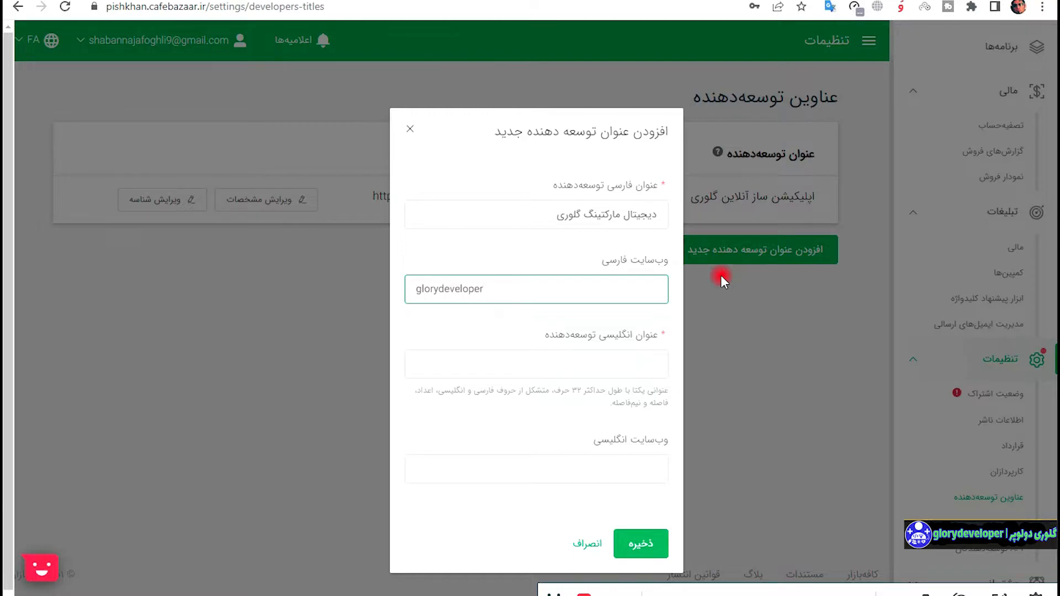
text(glorydeveloper.ir)
click(663, 541)
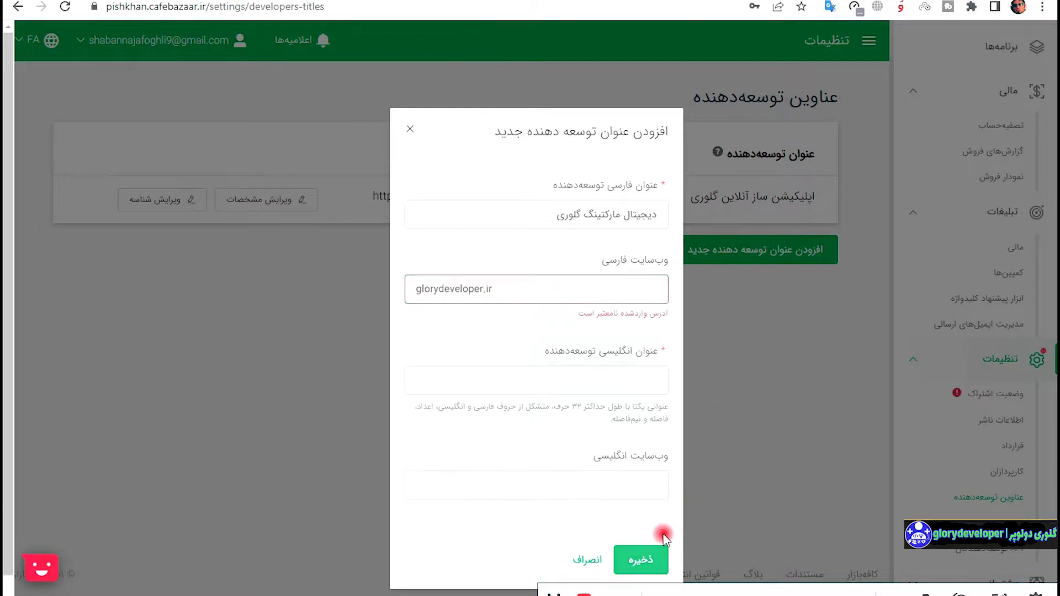
click(507, 290)
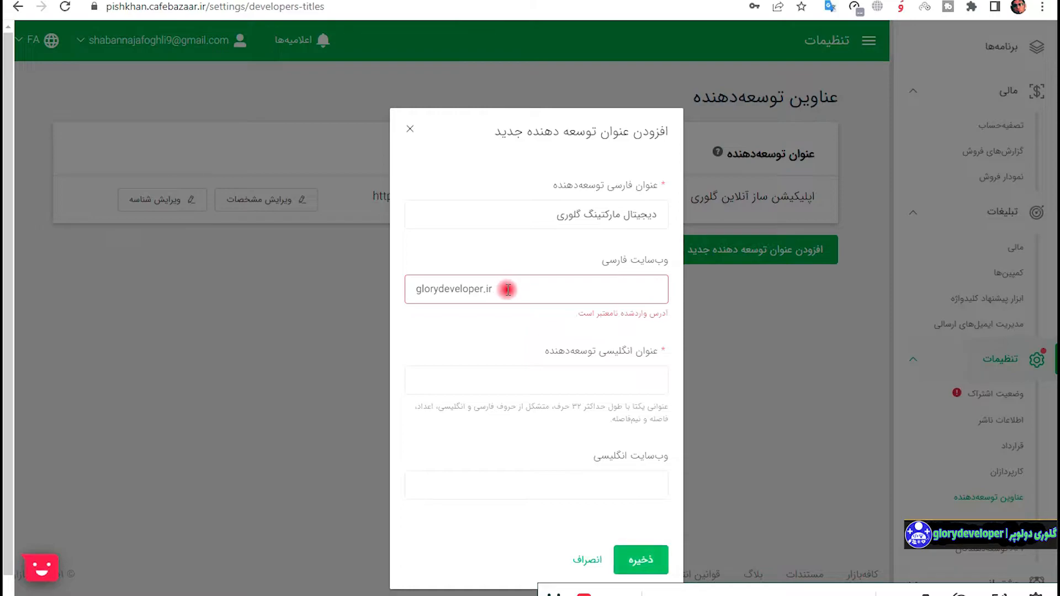
key(Home)
text(https\)
key(BackSpace)
text(://)
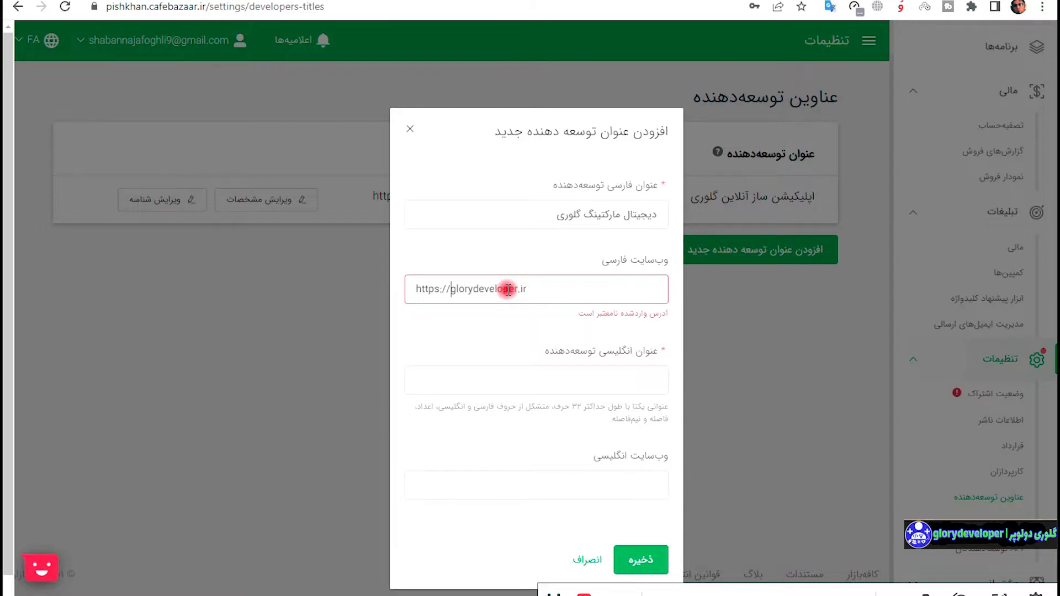
click(628, 555)
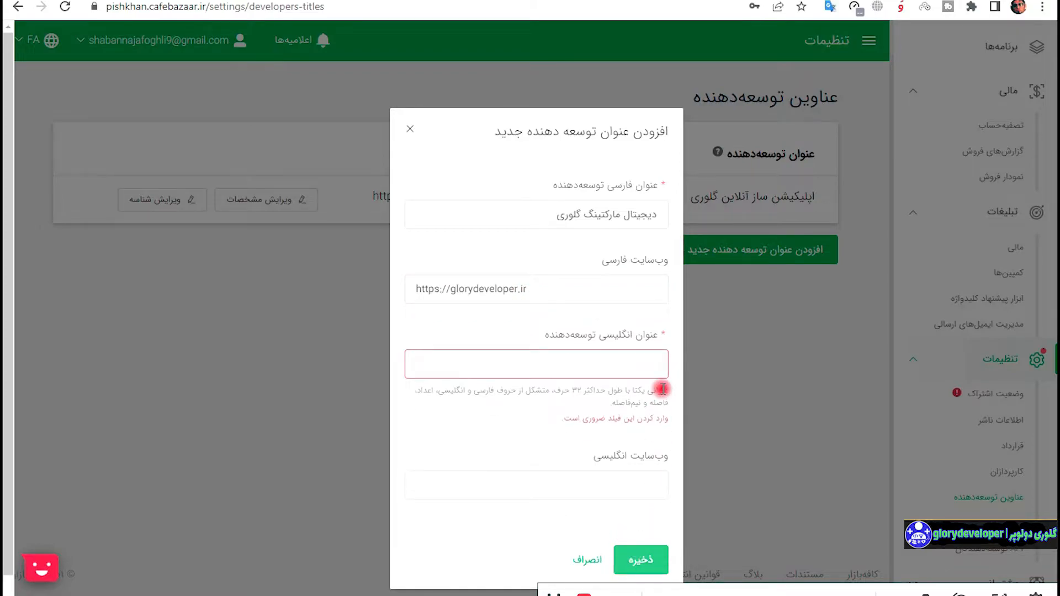
Copy the website into the English website field, enter English title glorydeveloper, and save.
triple_click(568, 287)
key(ctrl+c)
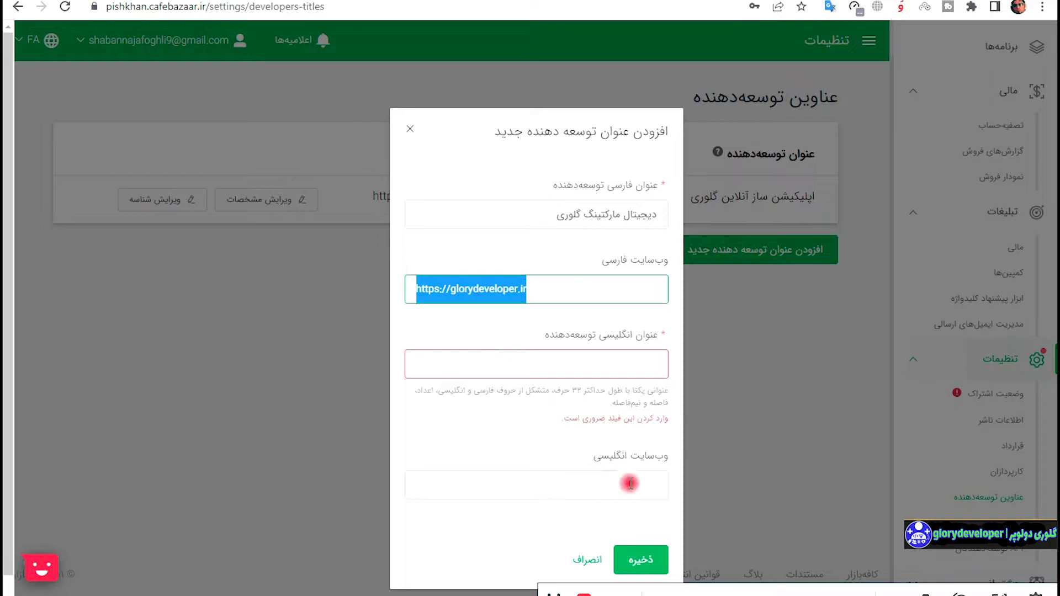
click(630, 482)
key(ctrl+v)
click(641, 354)
text(glor)
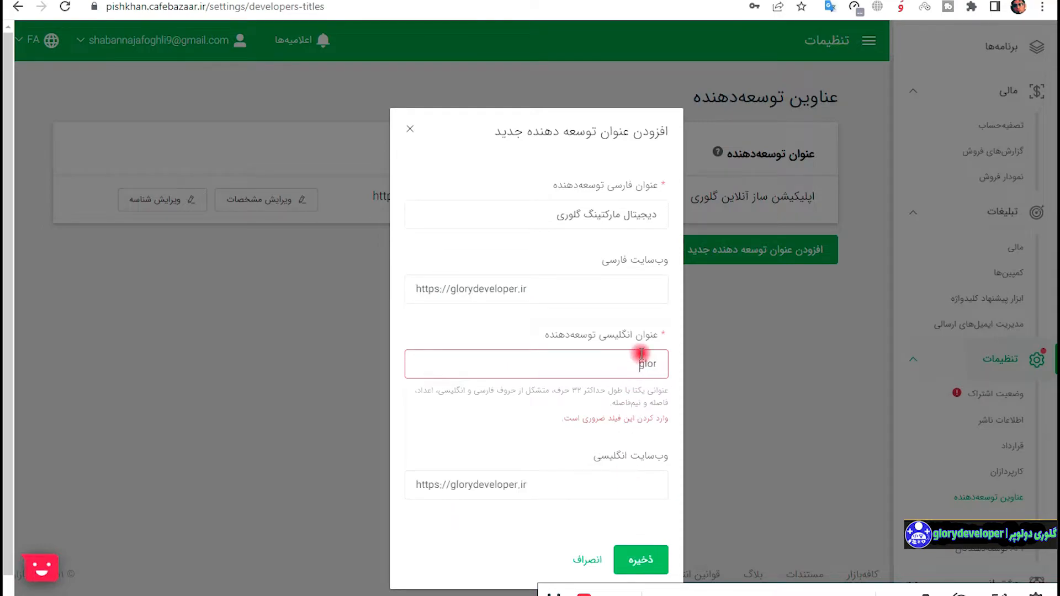
text(ydeveloper)
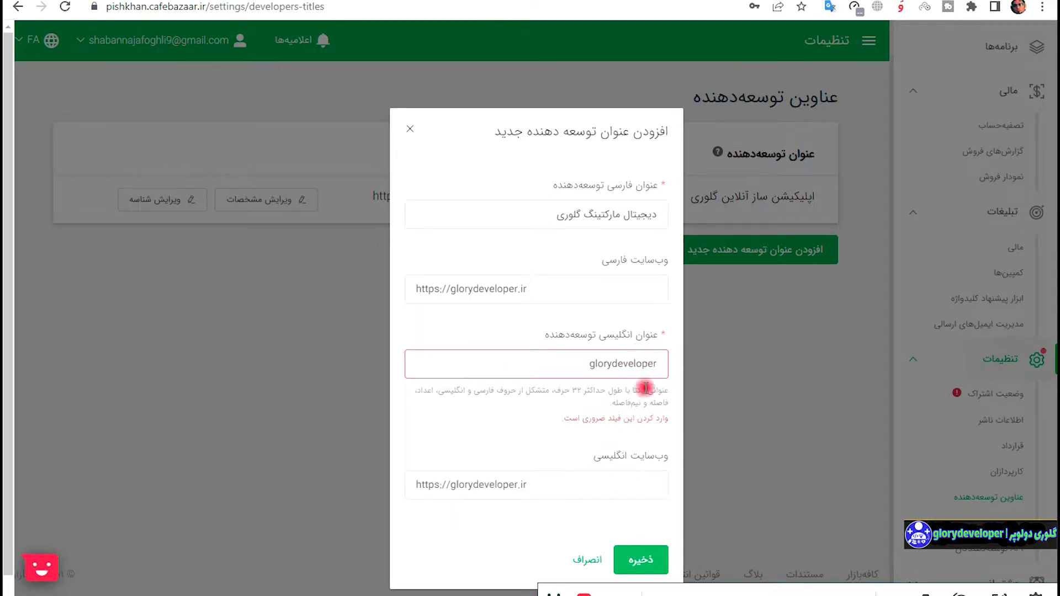
click(647, 560)
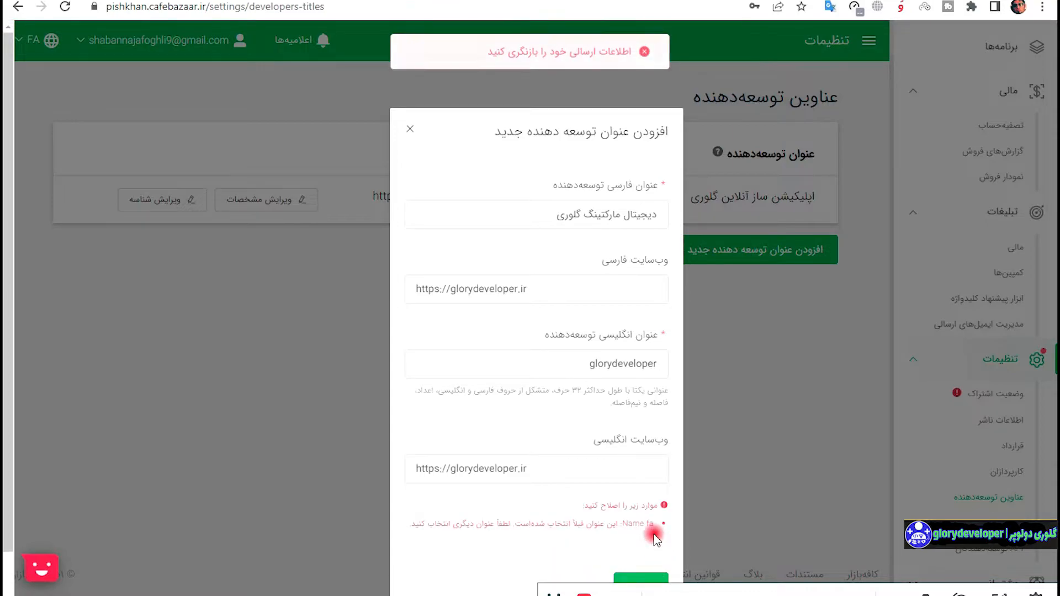
Append پی to the Persian title to make it unique and save the developer title.
click(509, 221)
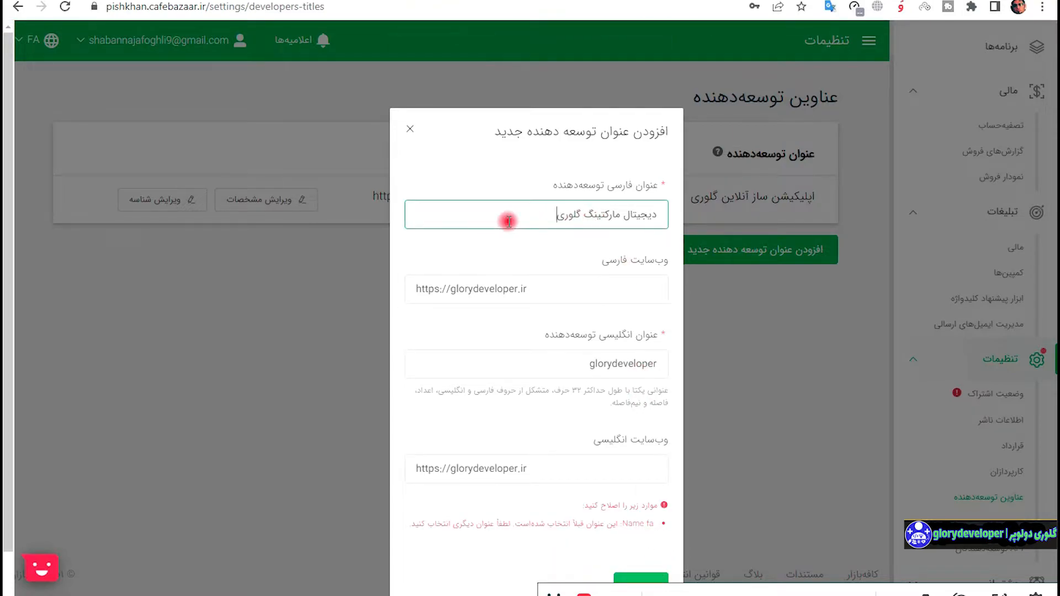
text(پی)
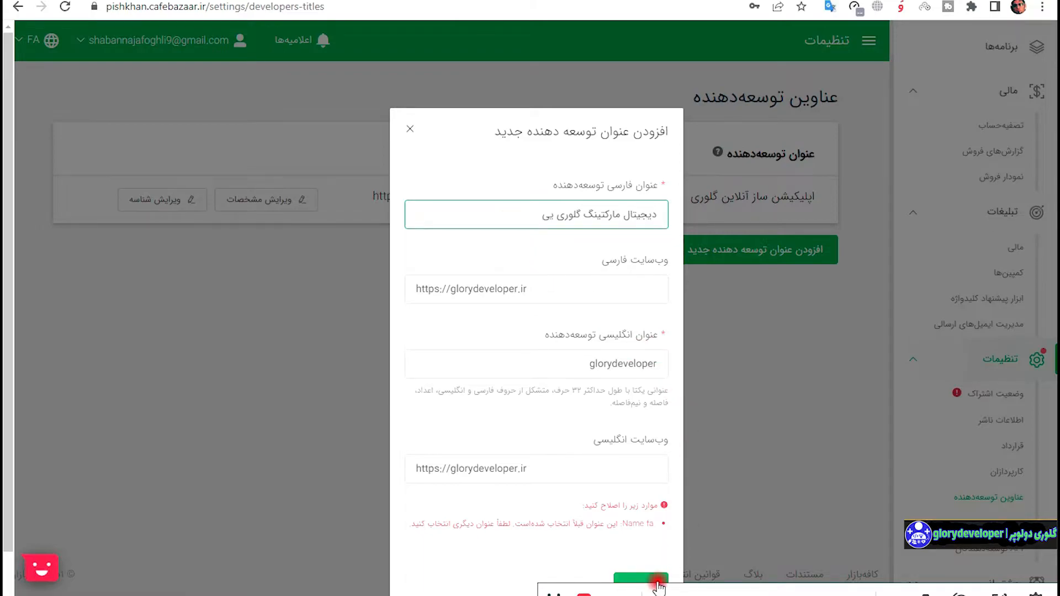
click(657, 577)
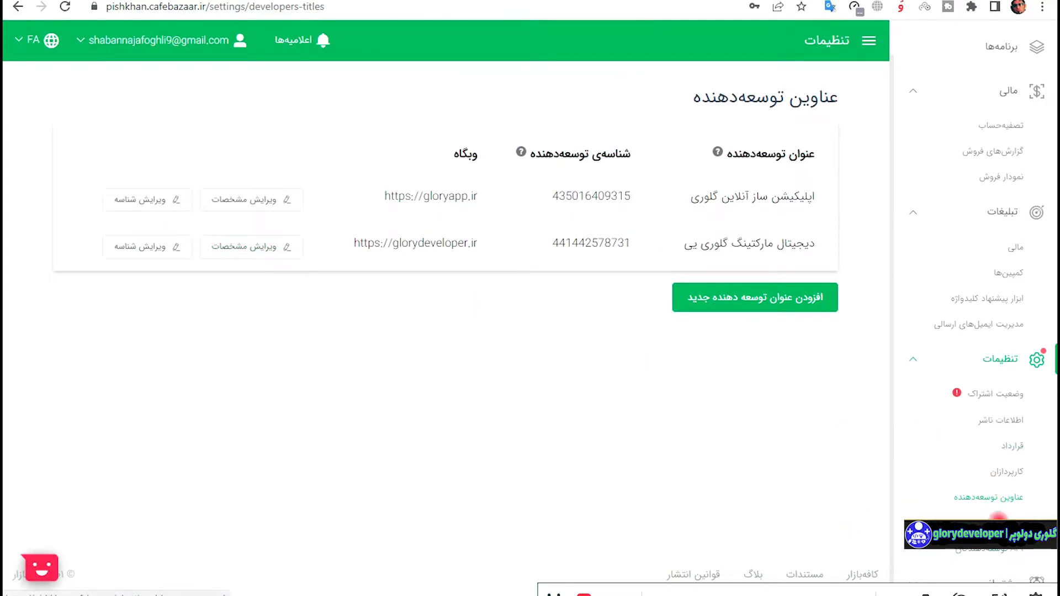
Go to the developer API clients page via the settings and delete the first API client.
click(999, 522)
click(991, 554)
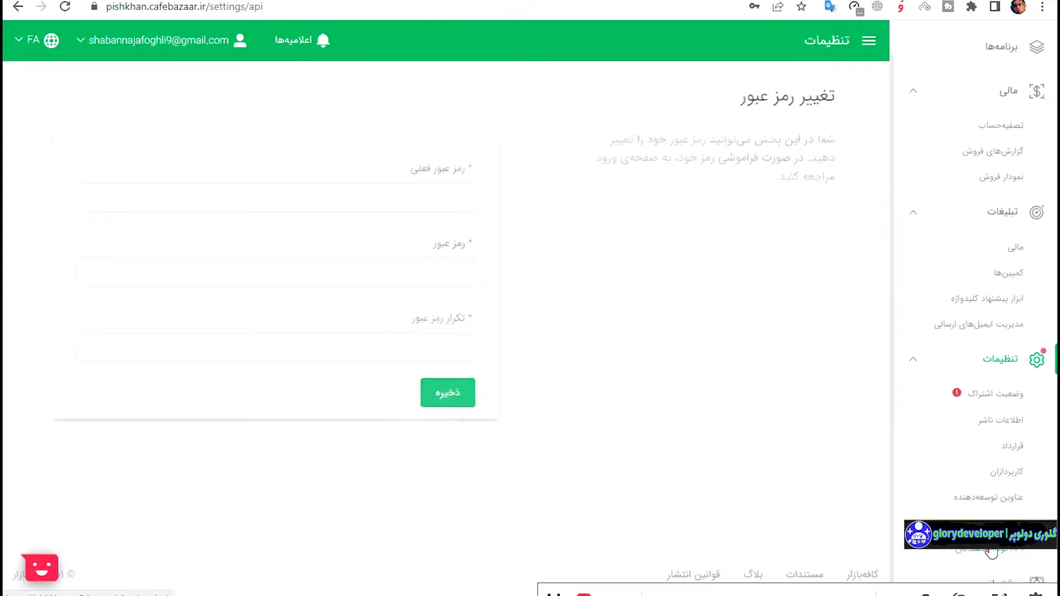
scroll(698, 359, down, 10)
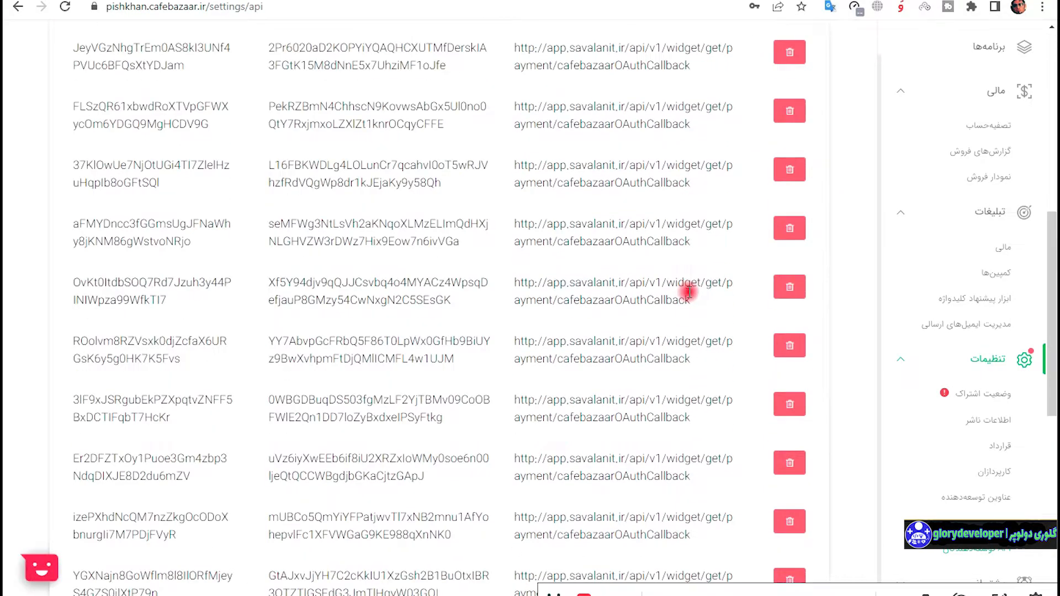
scroll(762, 356, down, 8)
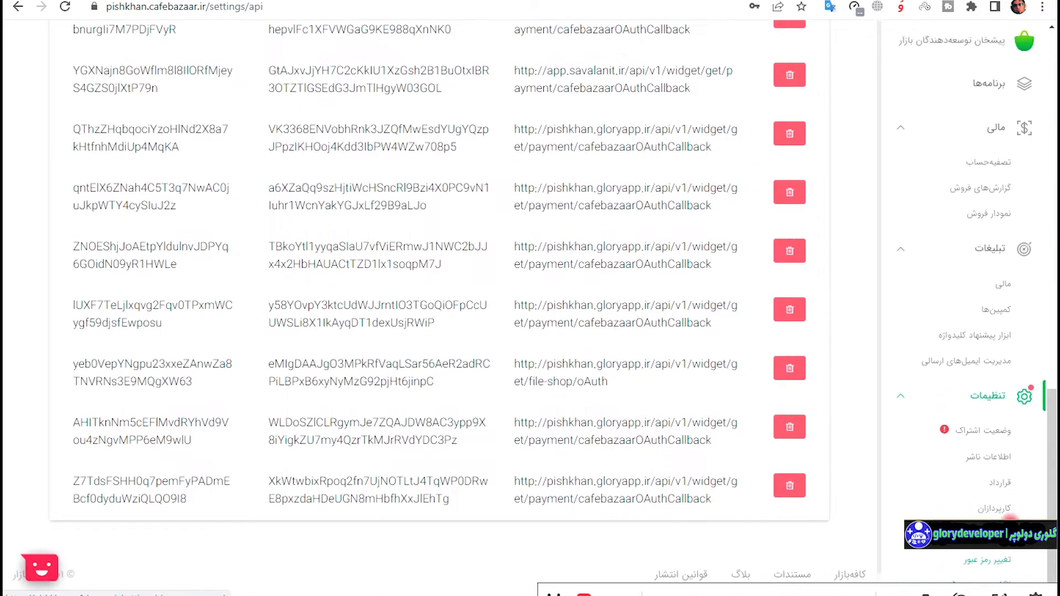
scroll(780, 450, up, 15)
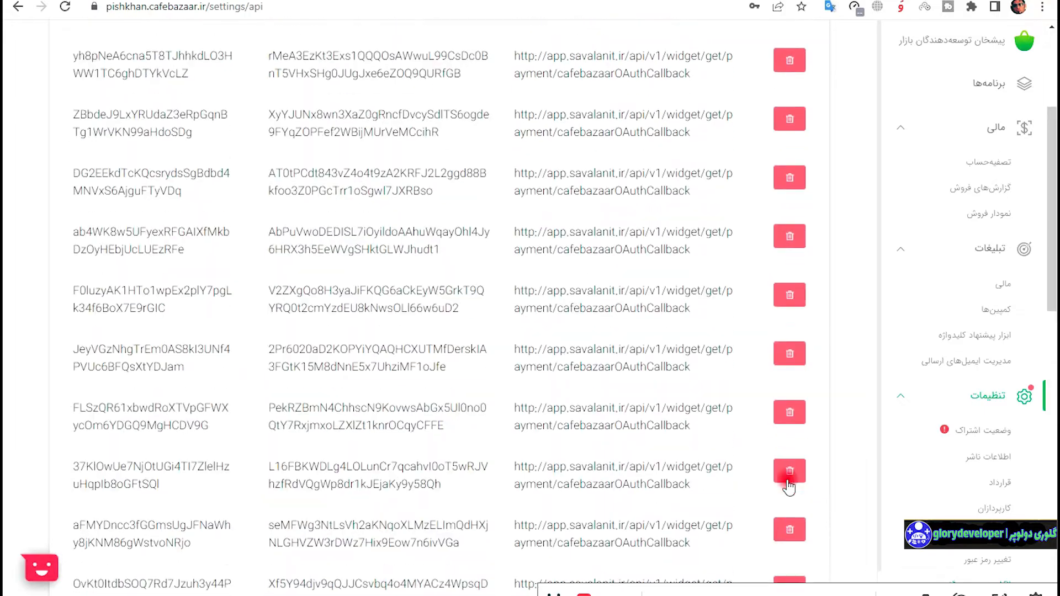
click(791, 273)
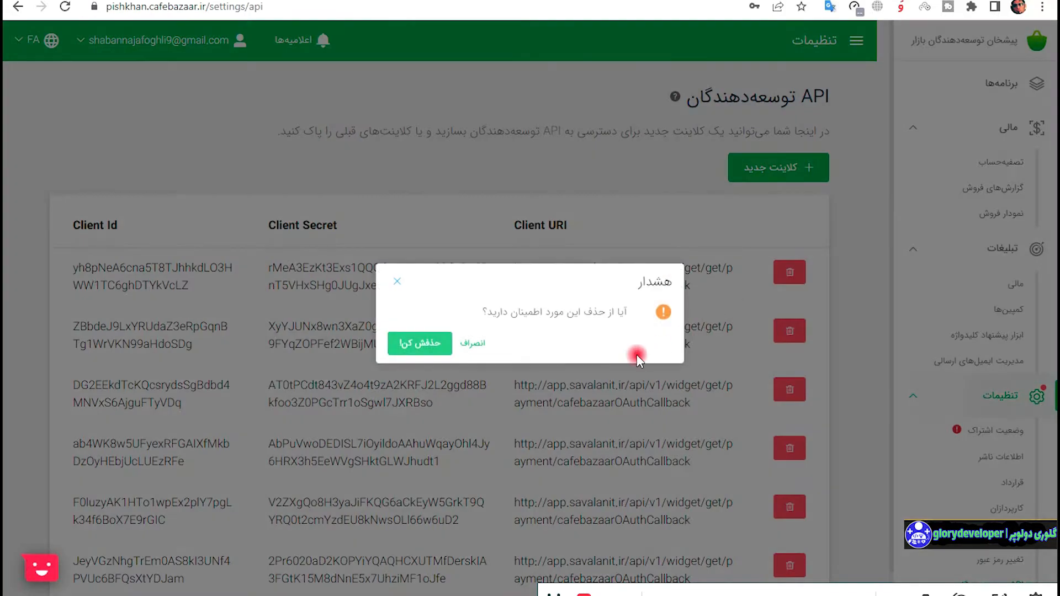
click(431, 345)
Dismiss the add-client dialog, look over the API clients list, and return to برنامه‌ها.
click(777, 167)
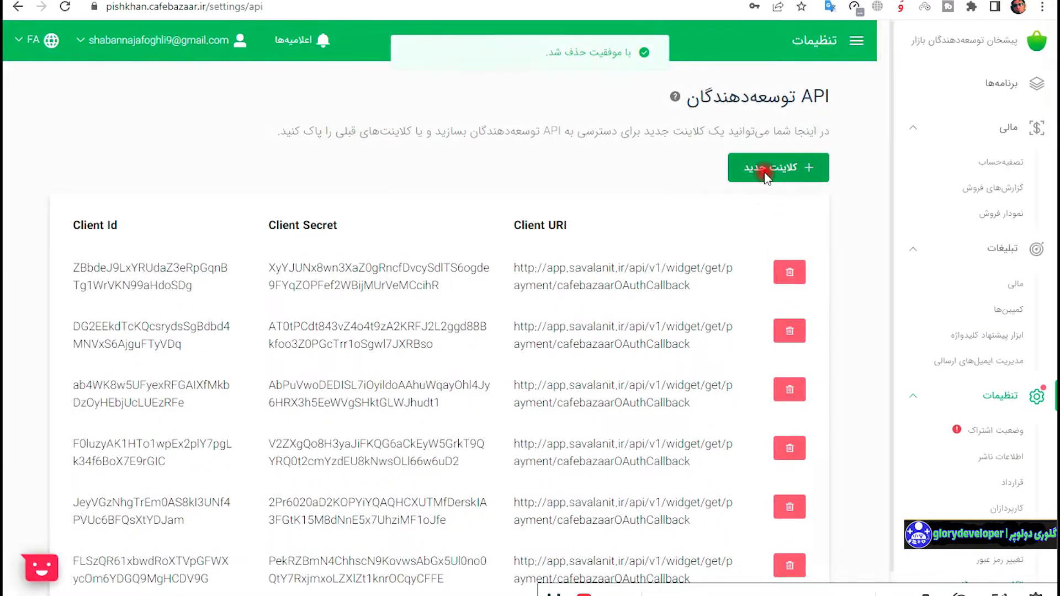
click(403, 128)
scroll(738, 296, down, 6)
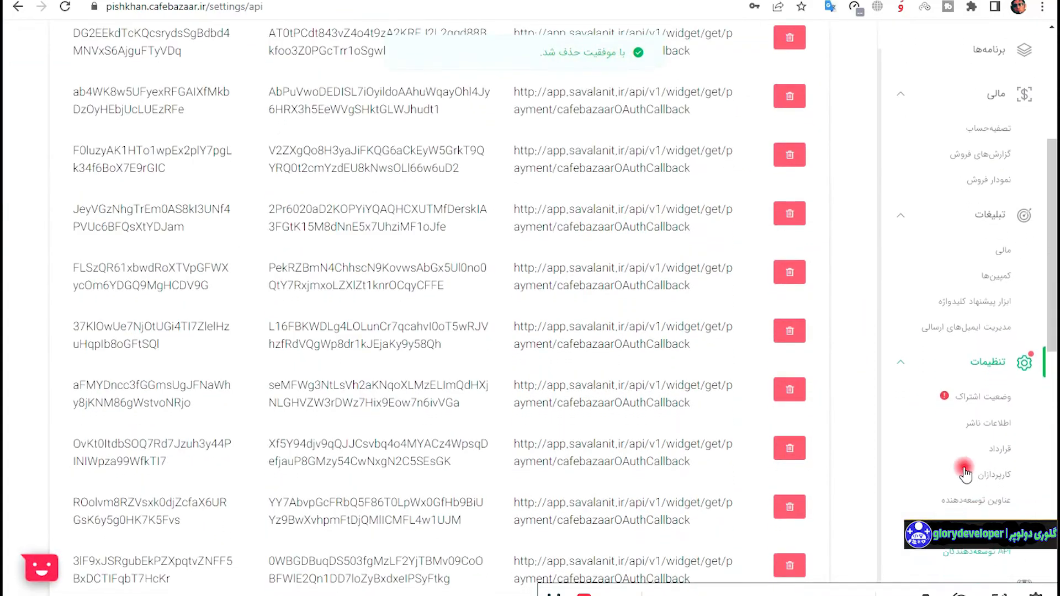
scroll(1016, 558, down, 10)
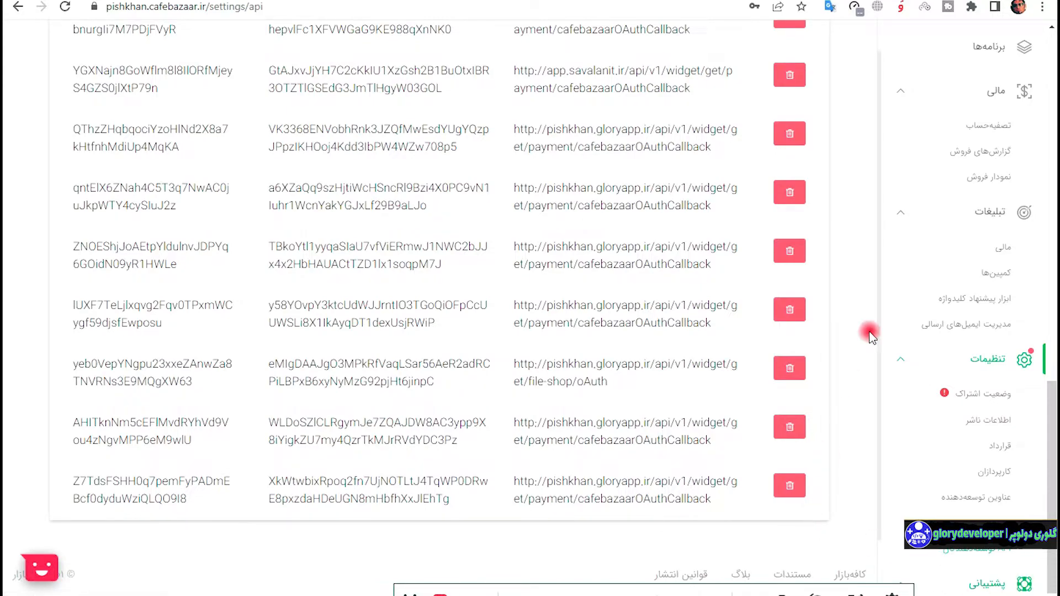
scroll(940, 462, down, 1)
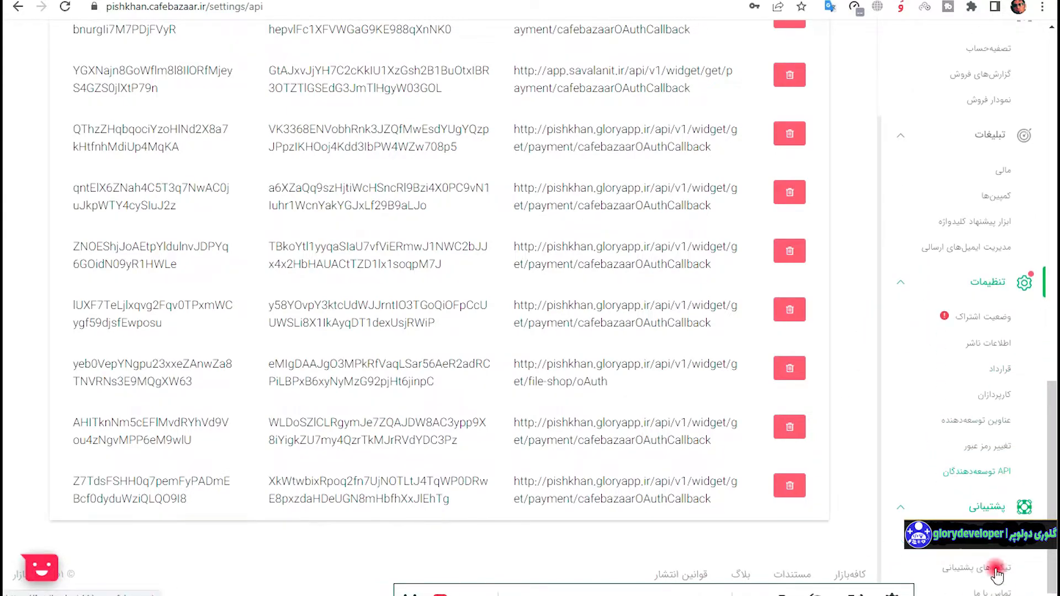
scroll(966, 351, up, 5)
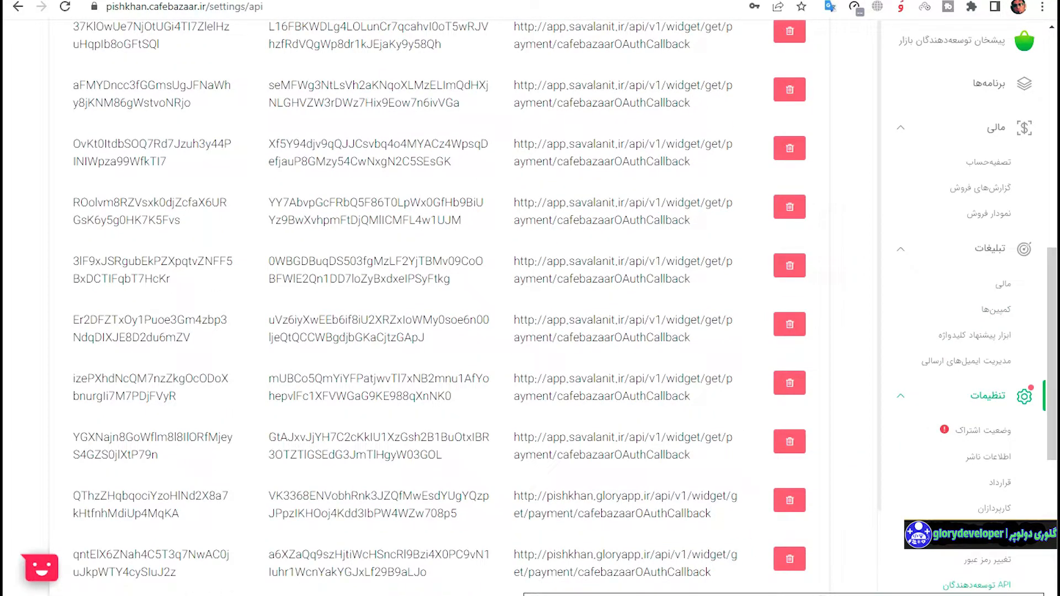
scroll(955, 367, up, 5)
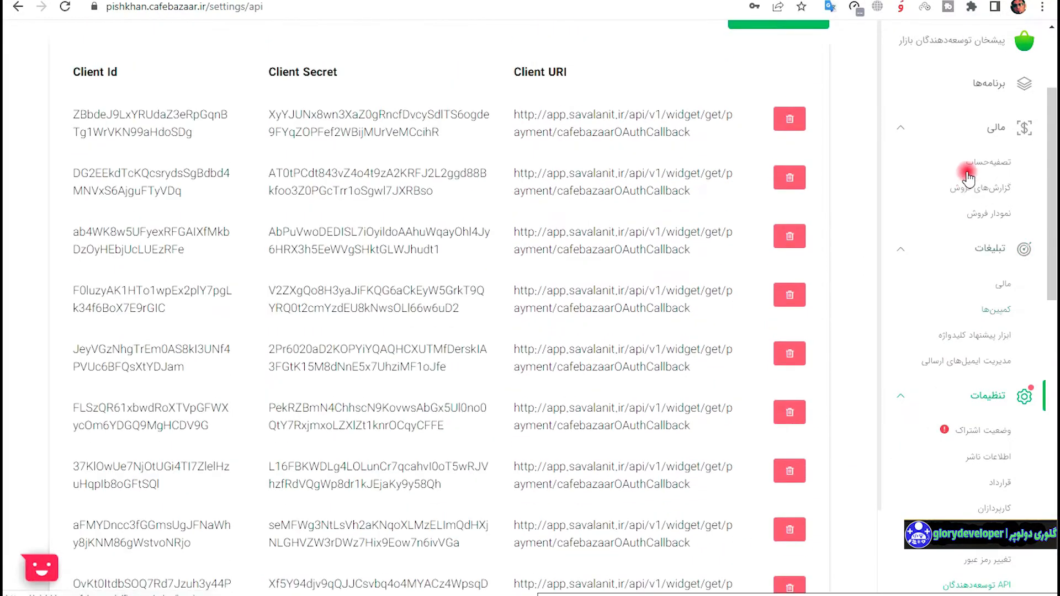
click(988, 84)
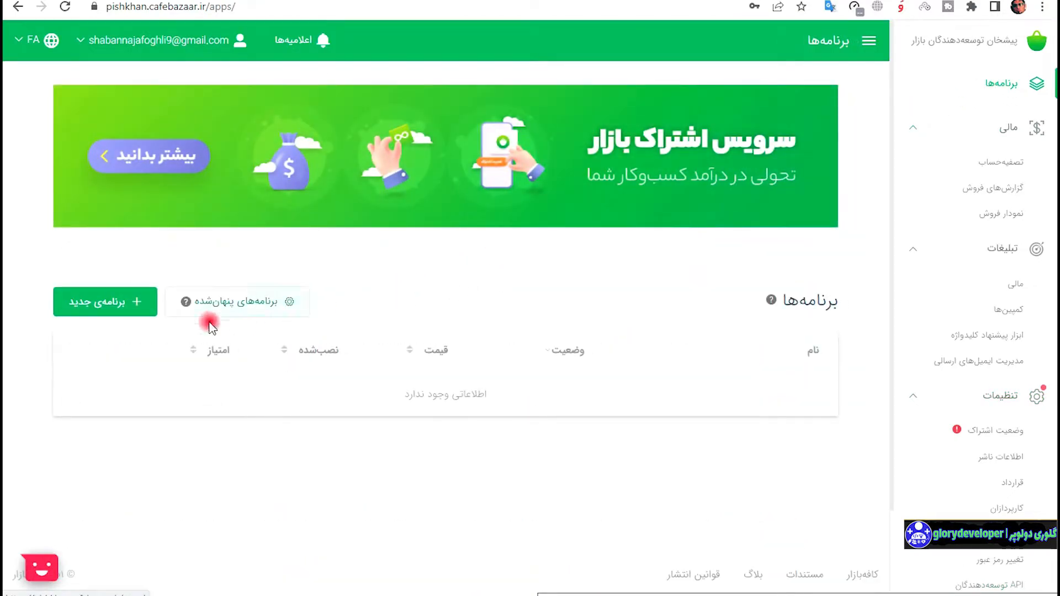
Create a new app by uploading its APK (version 5.3.5, target SDK 30), checking details, and continuing.
click(102, 302)
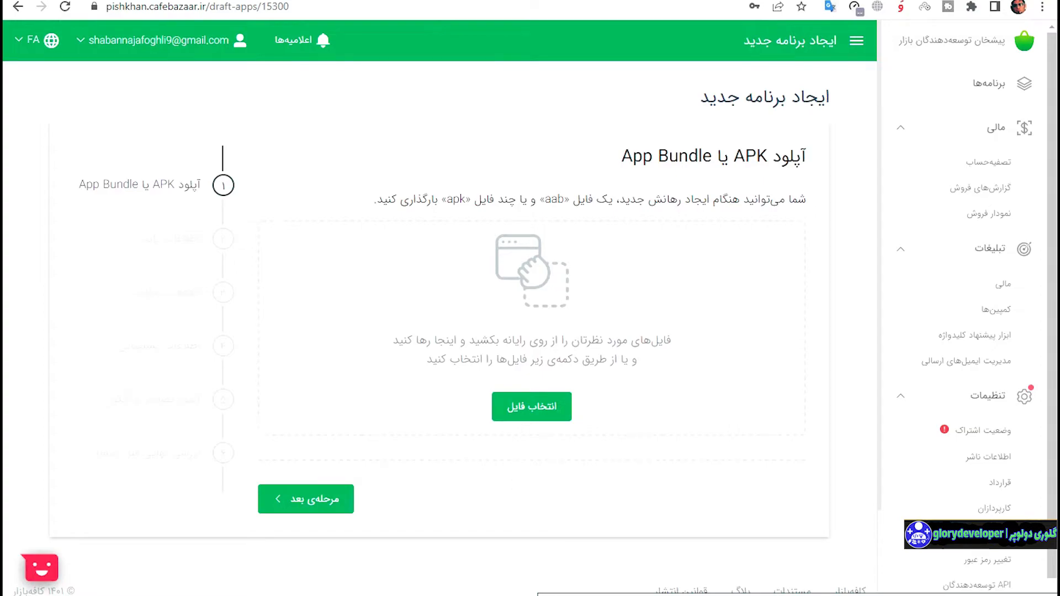
drag(3, 353, 611, 331)
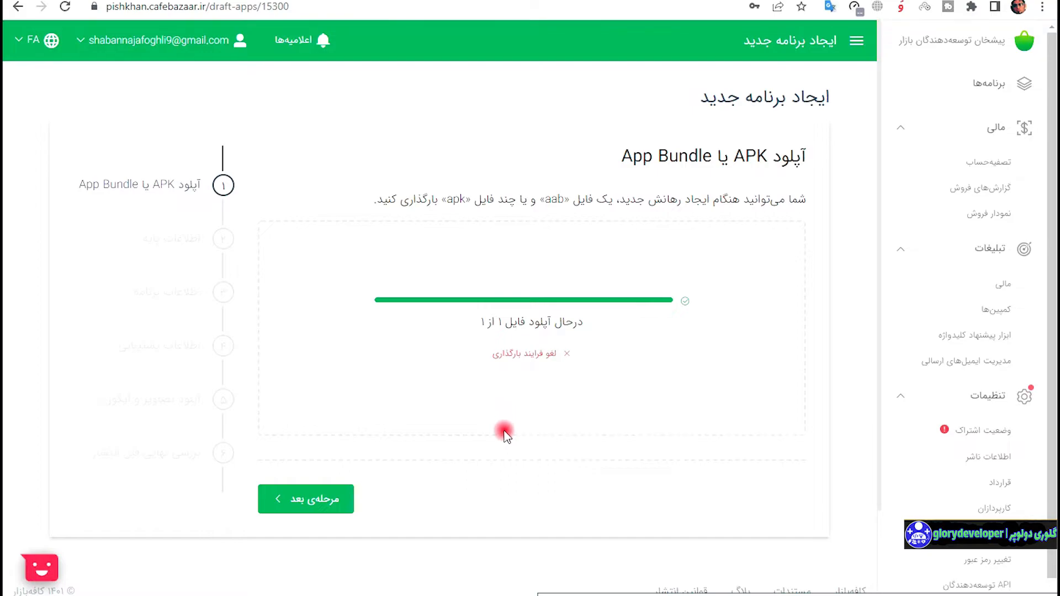
scroll(556, 427, down, 3)
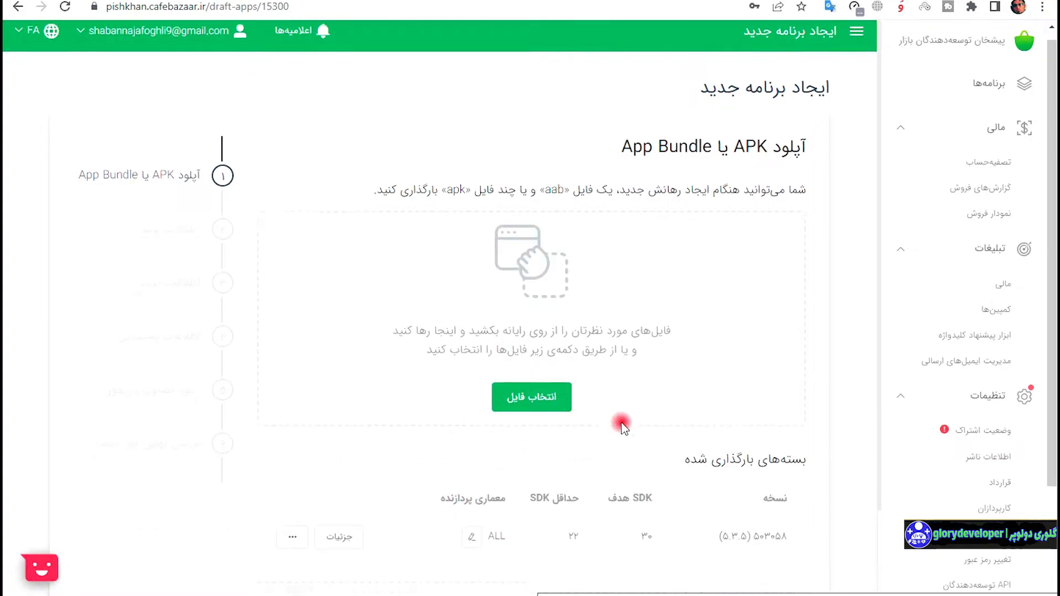
click(346, 397)
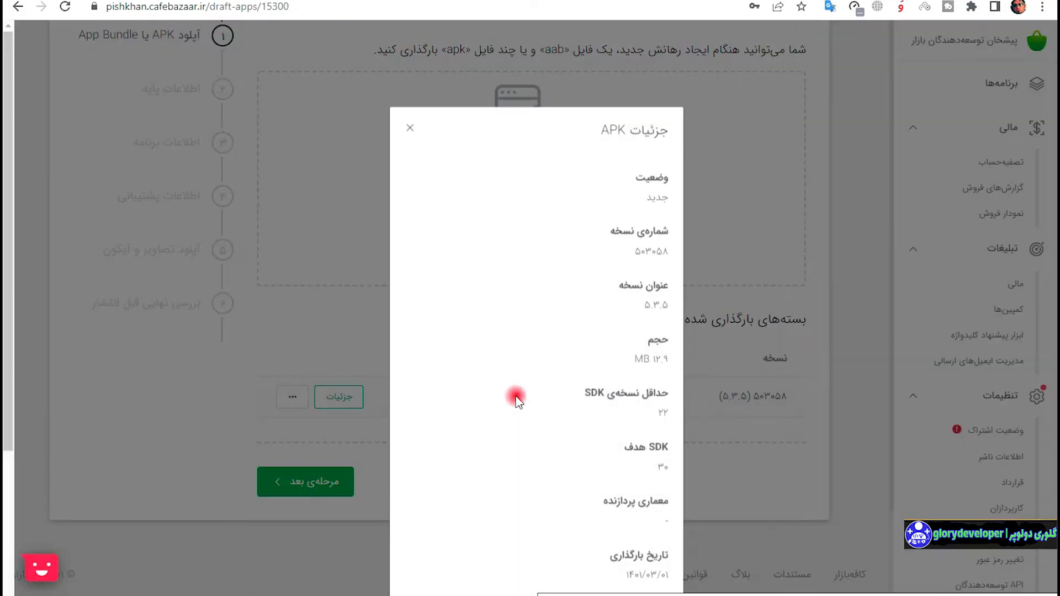
scroll(642, 250, down, 5)
click(777, 454)
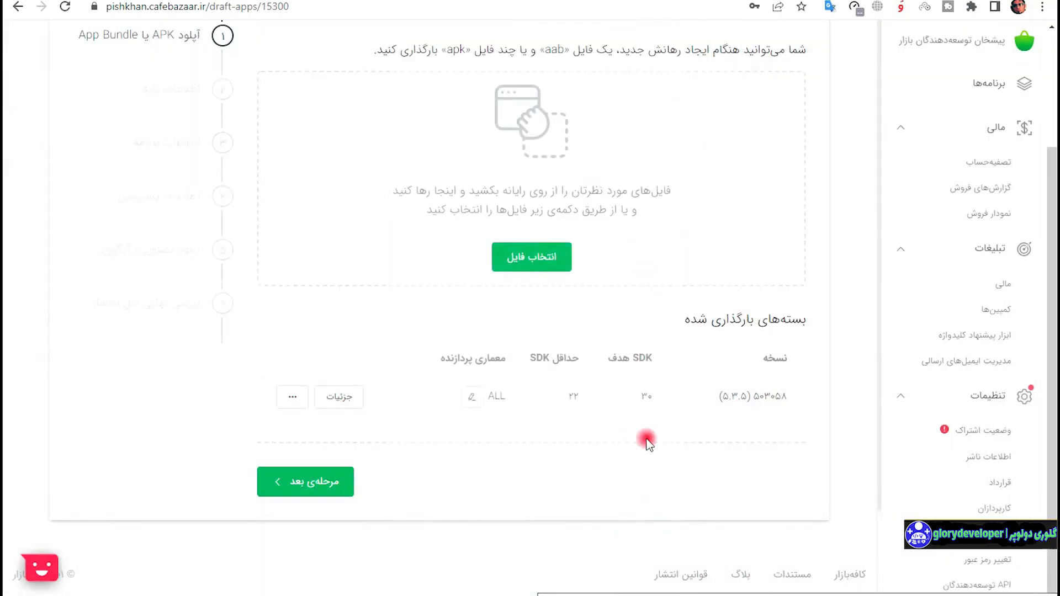
click(291, 486)
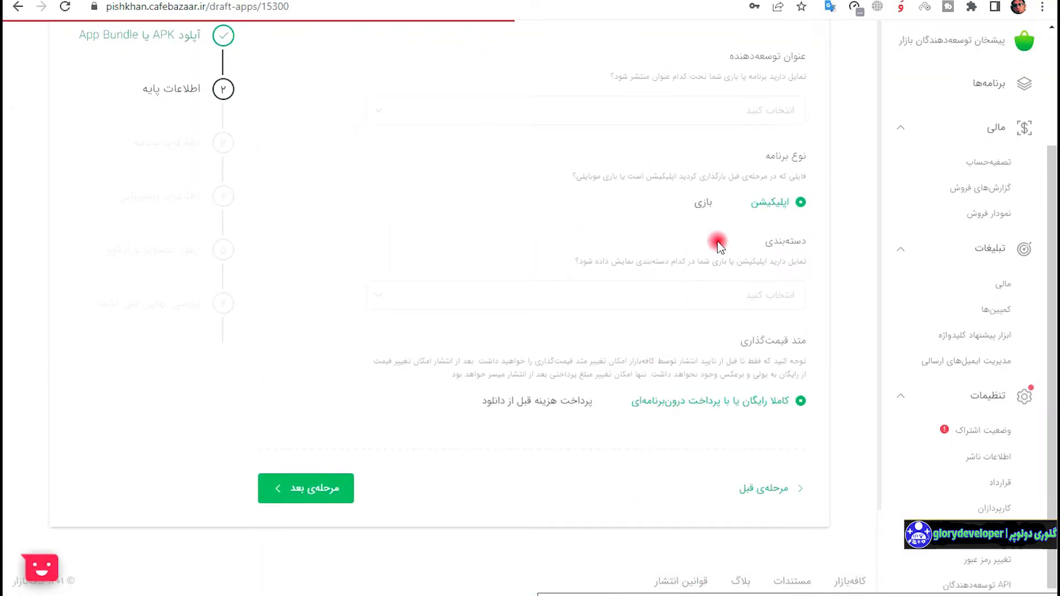
Choose the developer title to publish under and set the category to کتاب‌ها و مطبوعات.
click(734, 114)
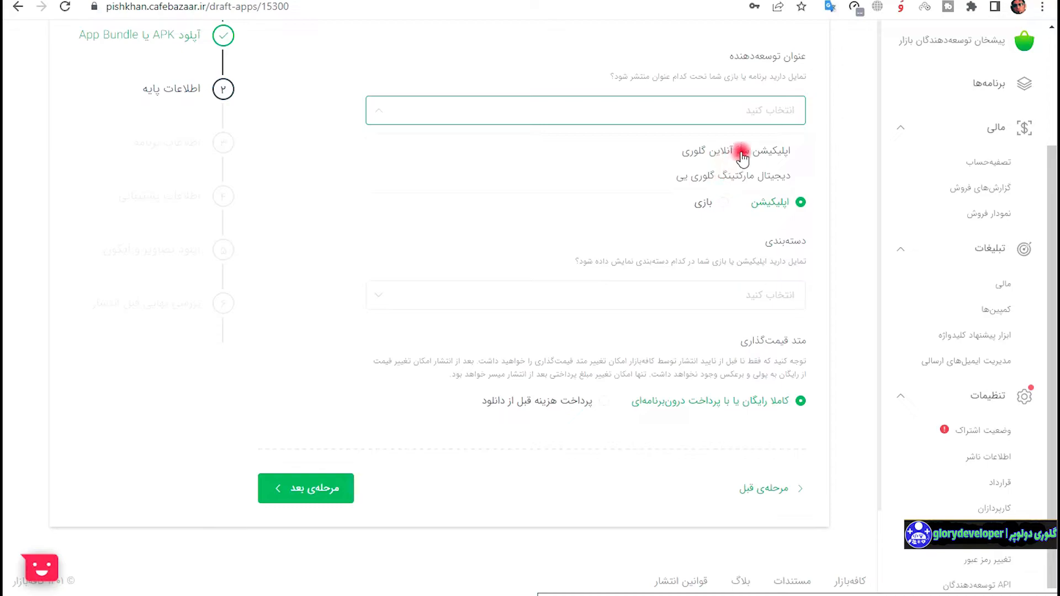
click(736, 147)
click(783, 295)
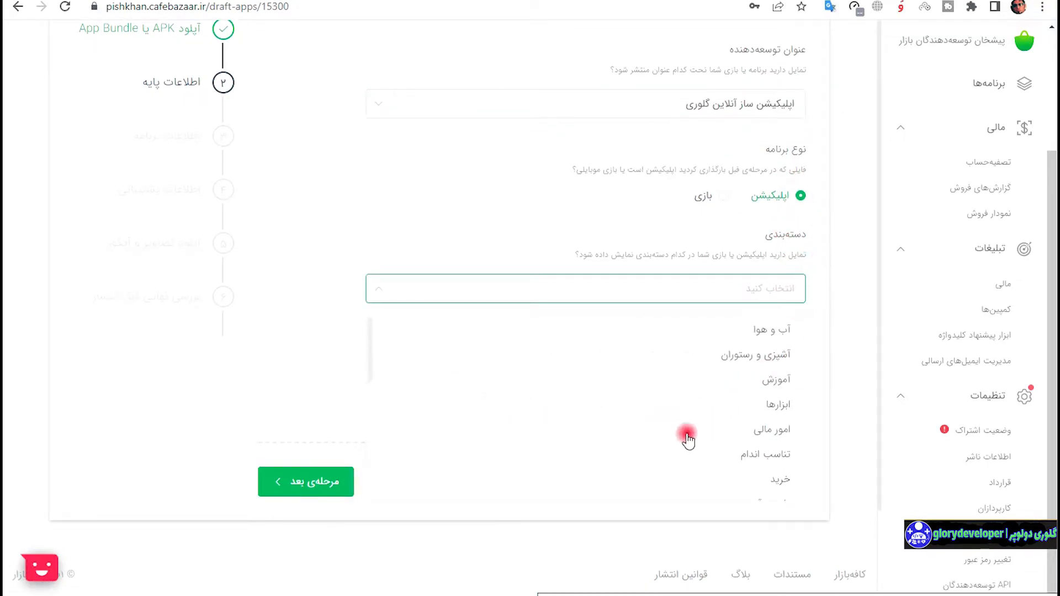
scroll(688, 386, down, 5)
scroll(686, 372, up, 5)
scroll(687, 408, down, 5)
click(724, 474)
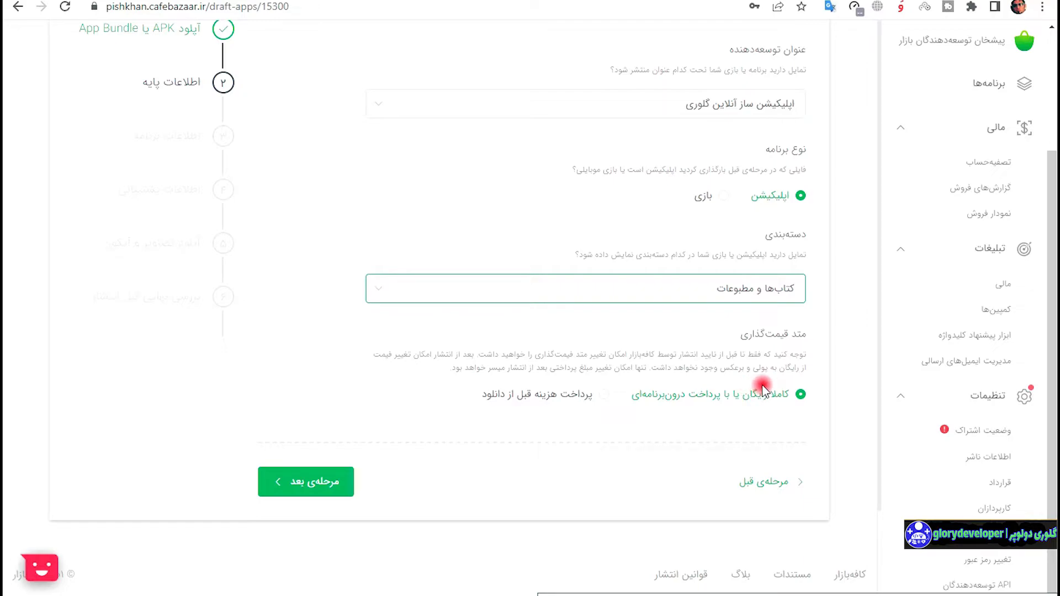
Keep pricing as free with in-app payments and continue to the app information step.
click(592, 396)
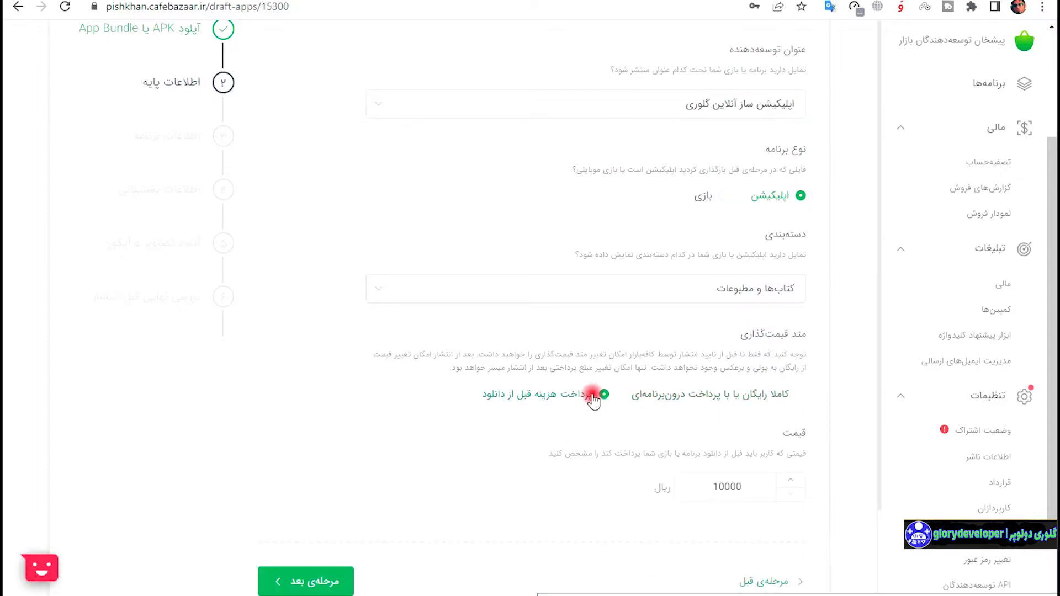
click(714, 395)
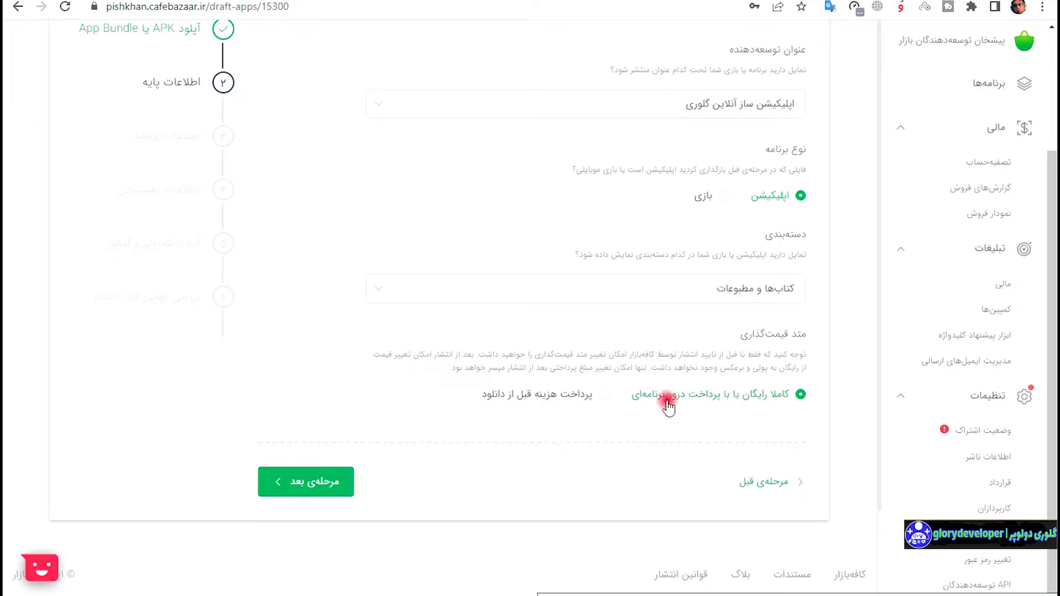
click(303, 498)
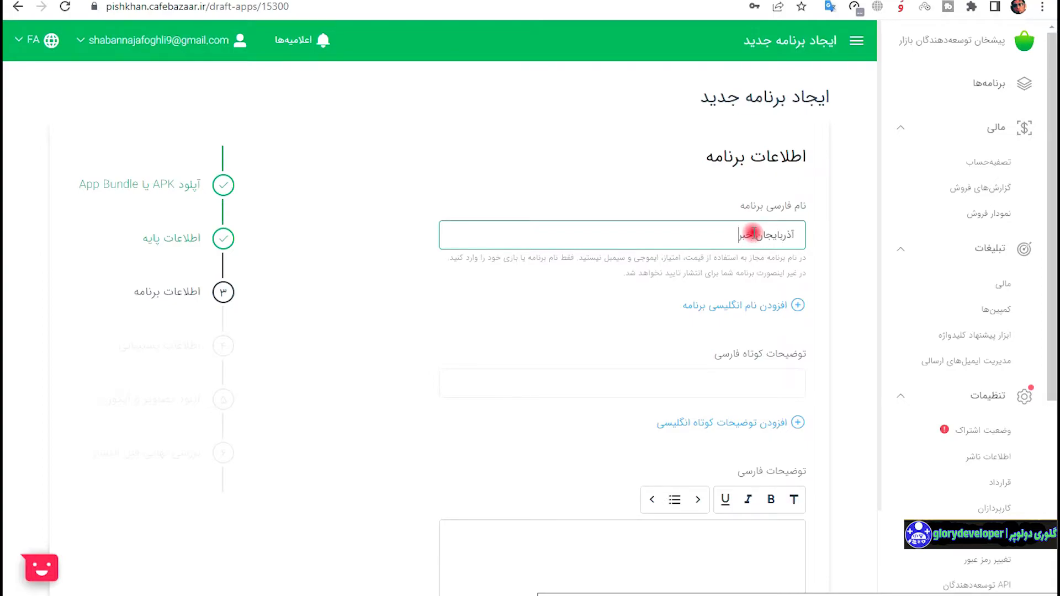
Enter the short Persian description رسانه تخصصی تبریز و اذربایجان and move into the long description field.
click(739, 377)
scroll(773, 342, down, 1)
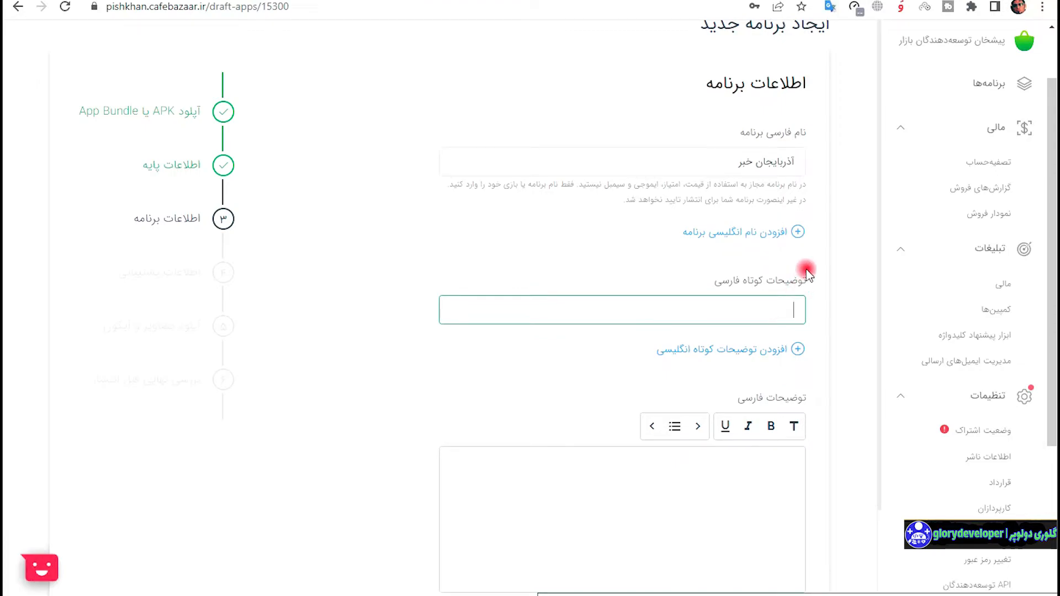
text(رسانه تخصصی تبریز و اذربایجان)
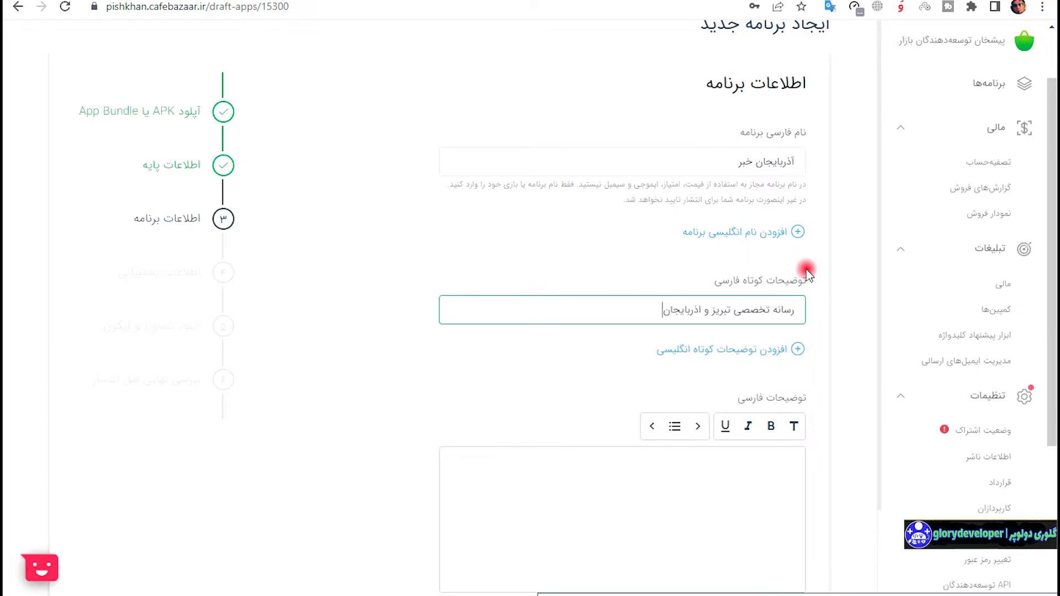
scroll(790, 353, down, 3)
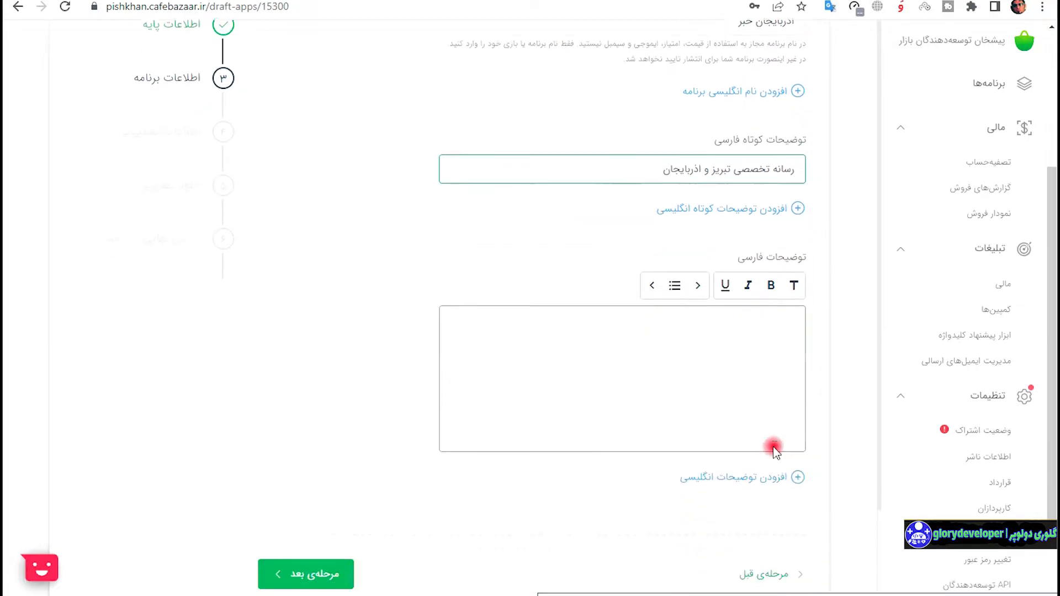
click(740, 412)
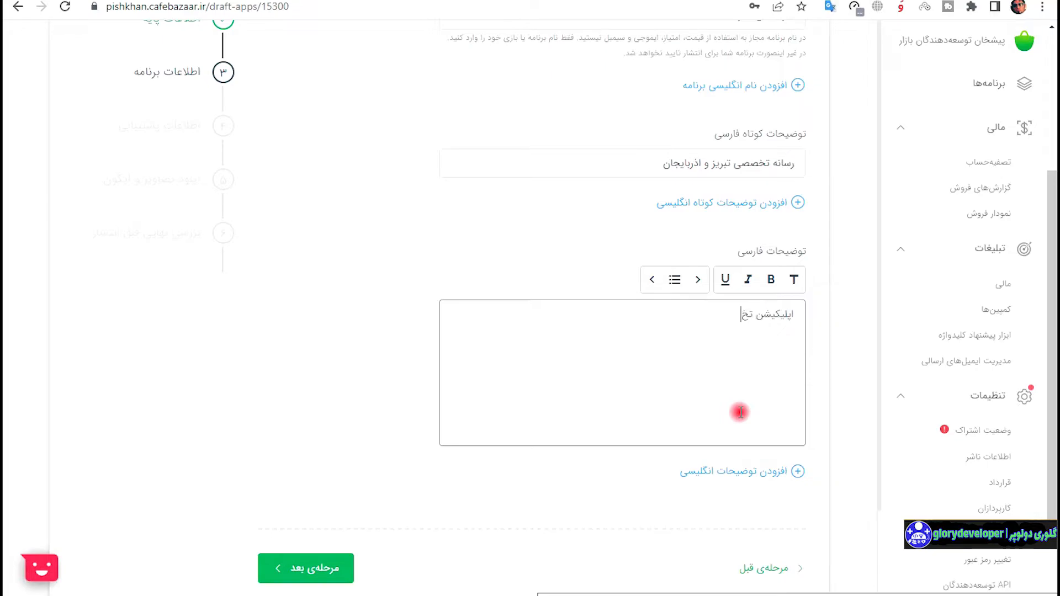
Finish the description's section list with short political/economic news, sports news, people's voice, weather and a dashed separator.
text(صصی اخبار و رویداد های ف)
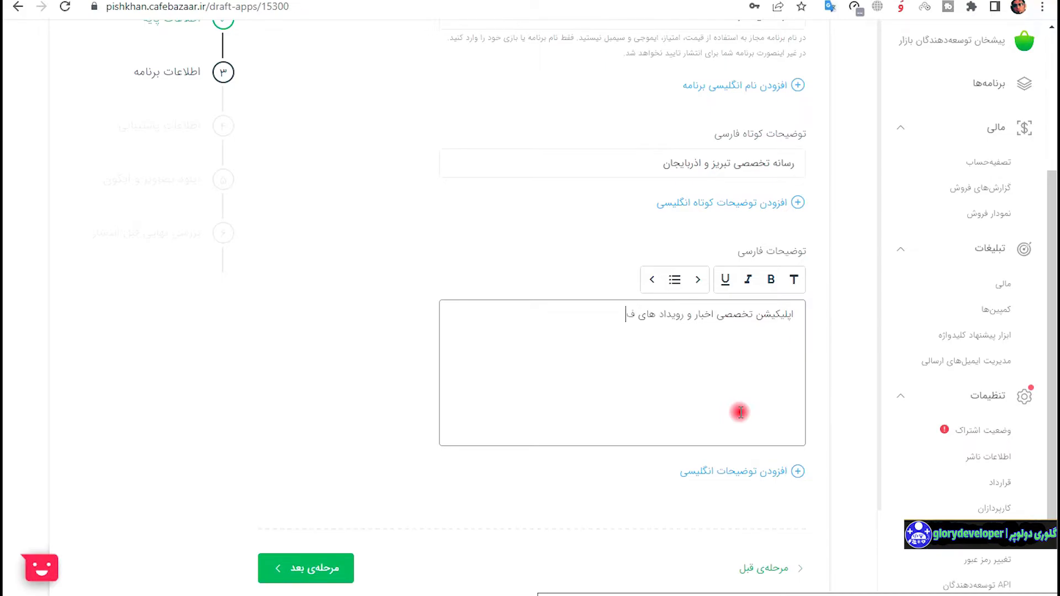
text(ن)
text(گی سیاسی و اق)
text(کوتاه)
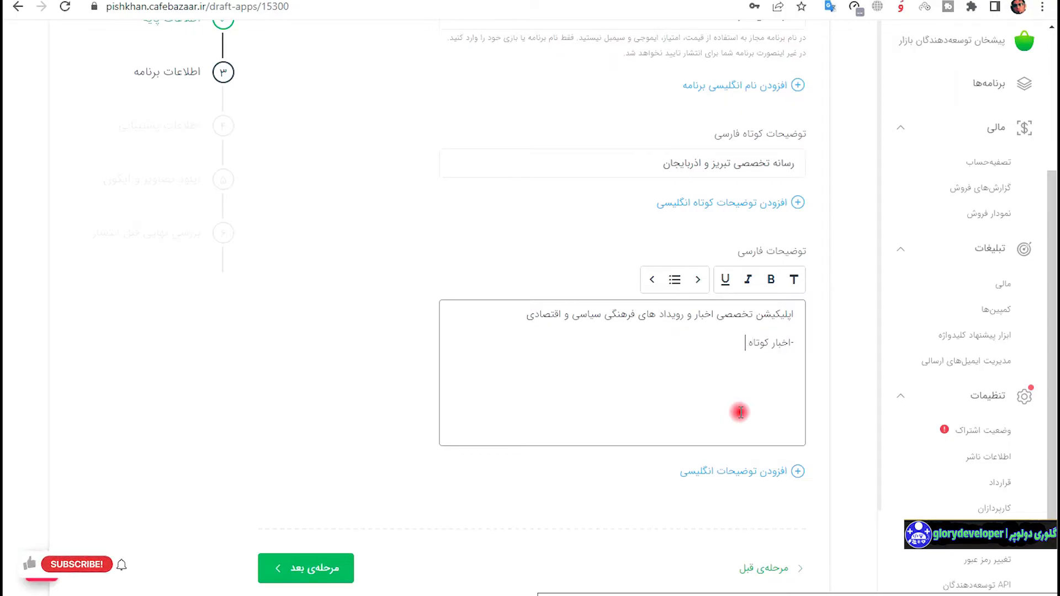
key(Return)
text(-اخب)
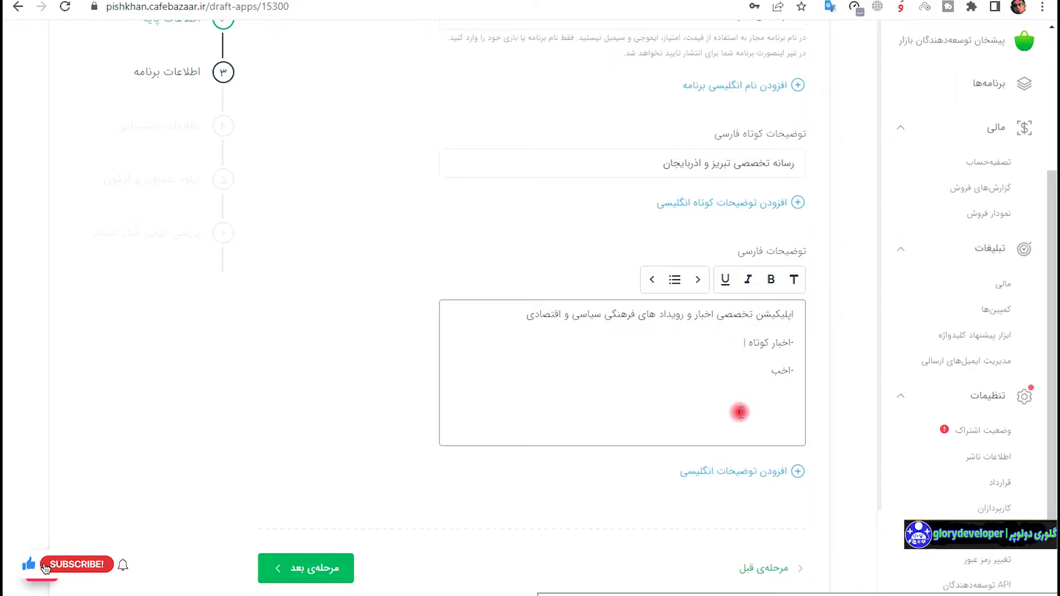
text(ار ورزشی)
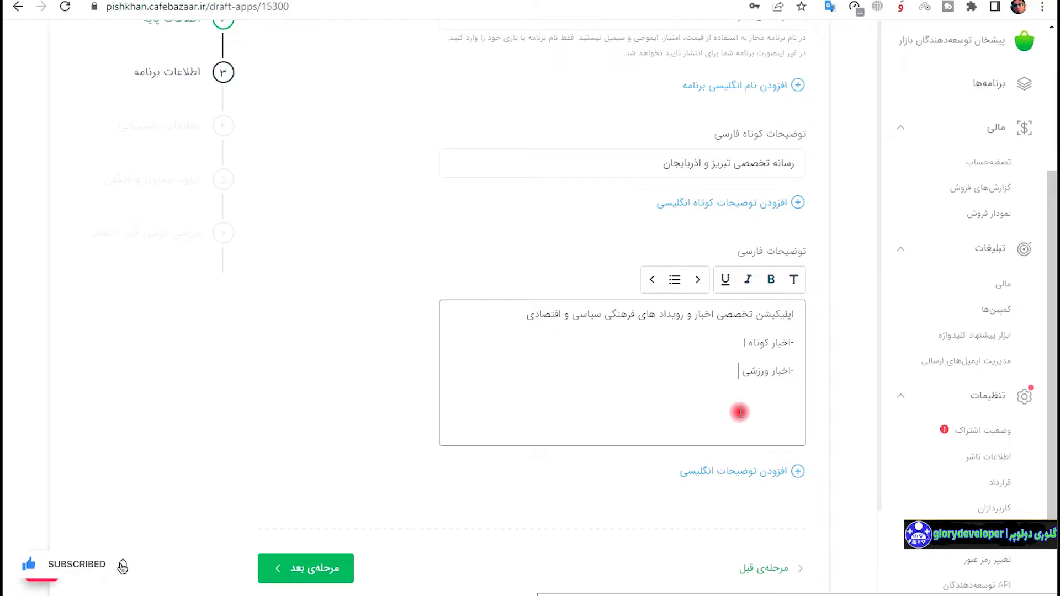
key(Return)
text(-صدای مردم)
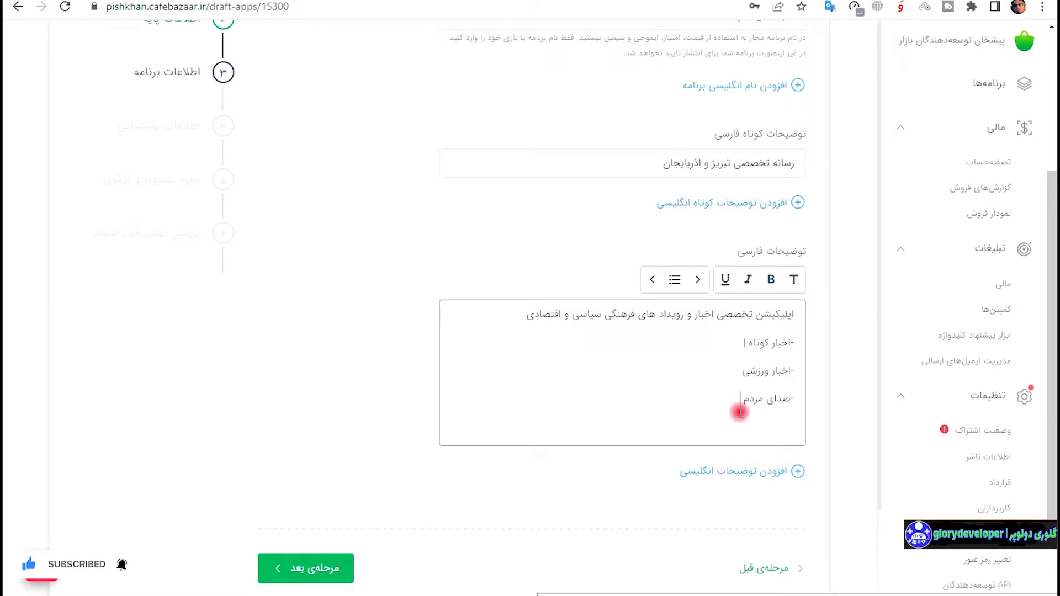
key(Return)
text(-واشناسی)
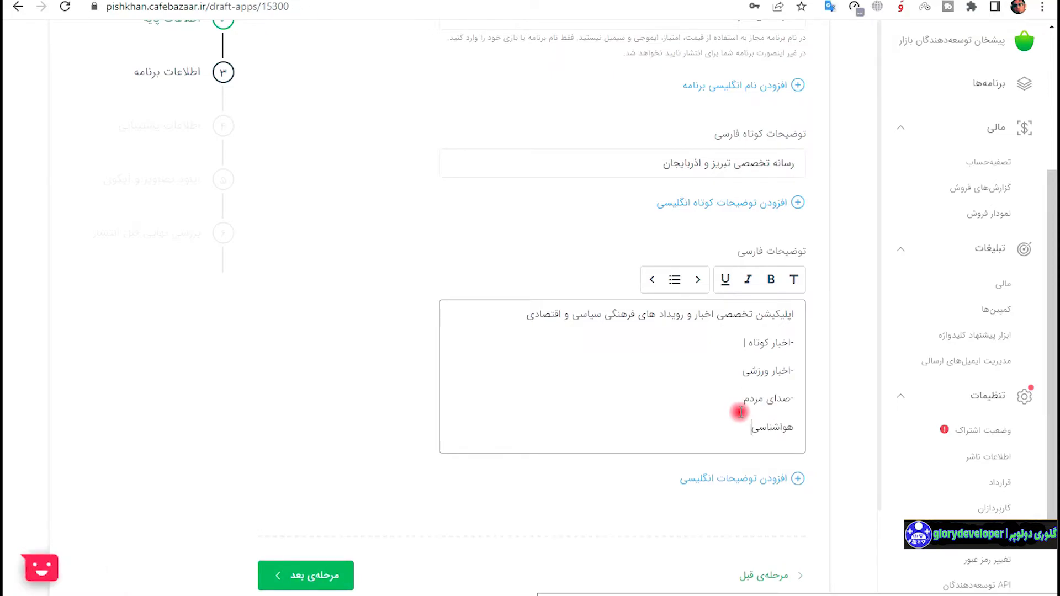
key(Return)
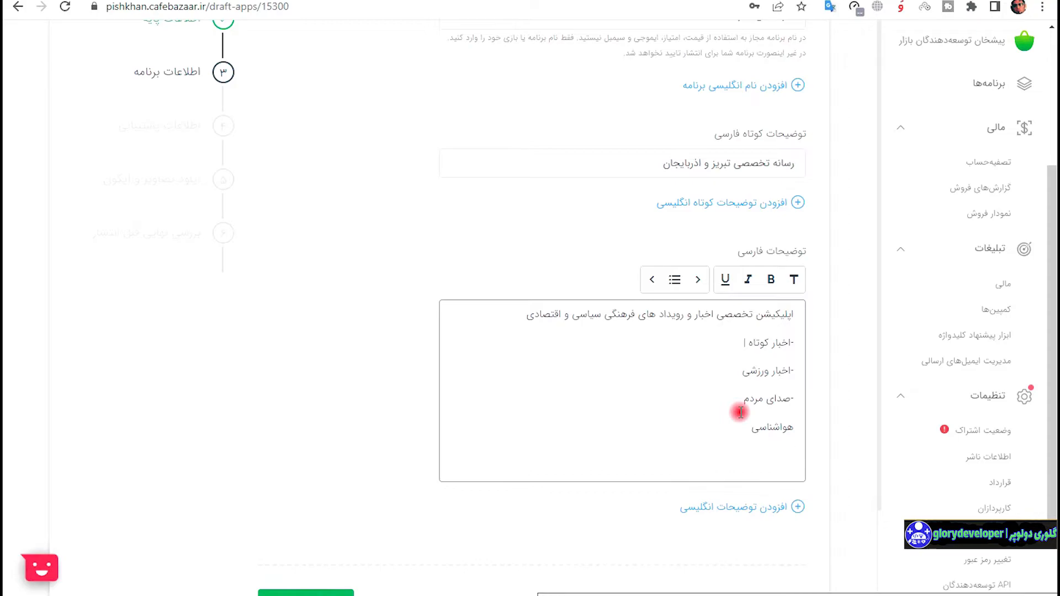
text(----------------)
key(Return)
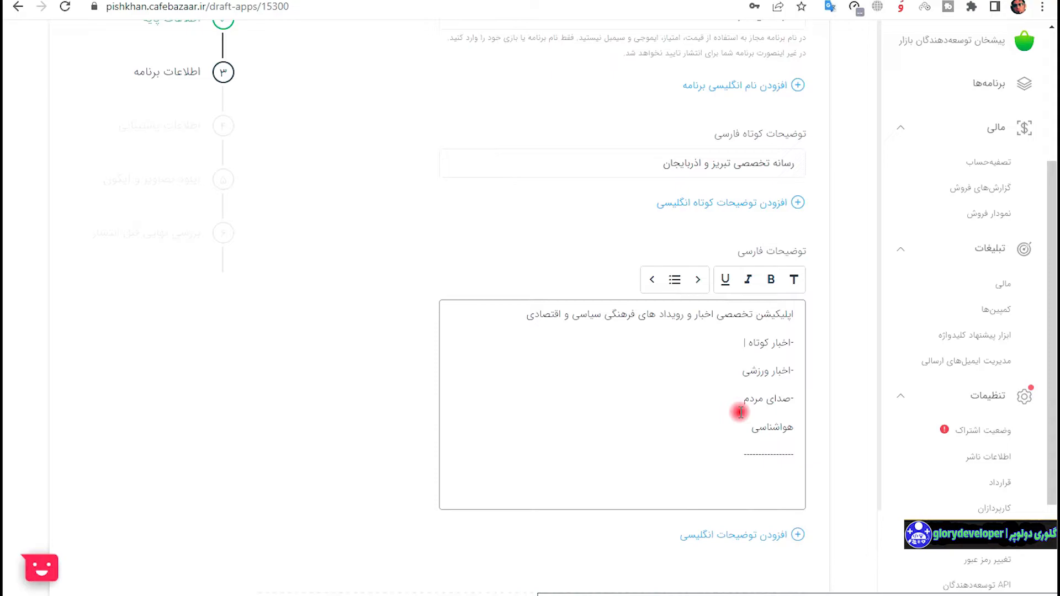
Add a line saying no Telegram account access is needed and delete the hospital-location line.
text(نیاز به دسترسی به موقعیت مکانی برای پیدا کردن)
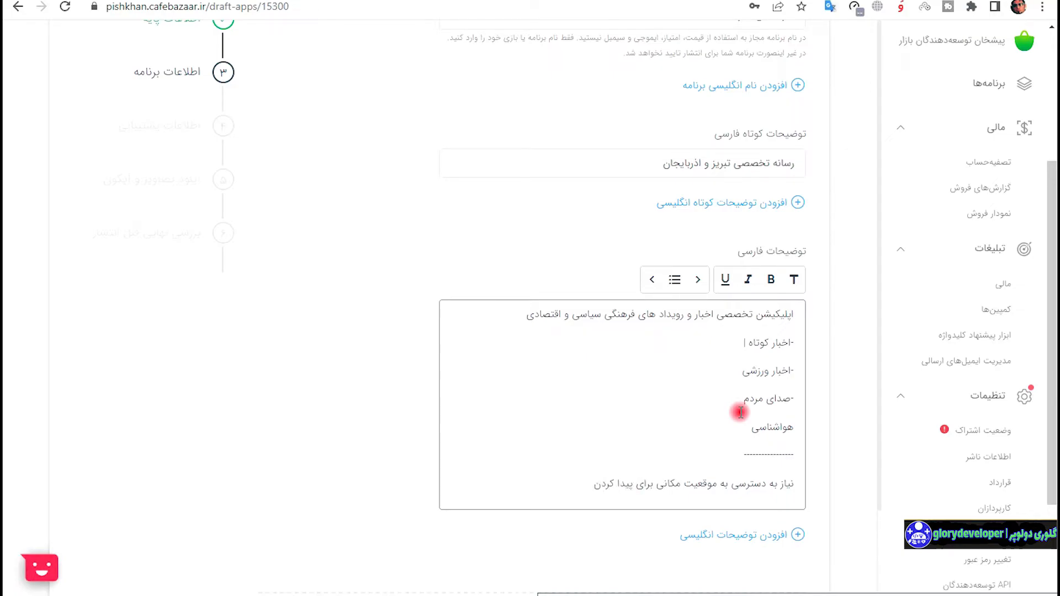
text(بیمارستان ها دارد)
key(Return)
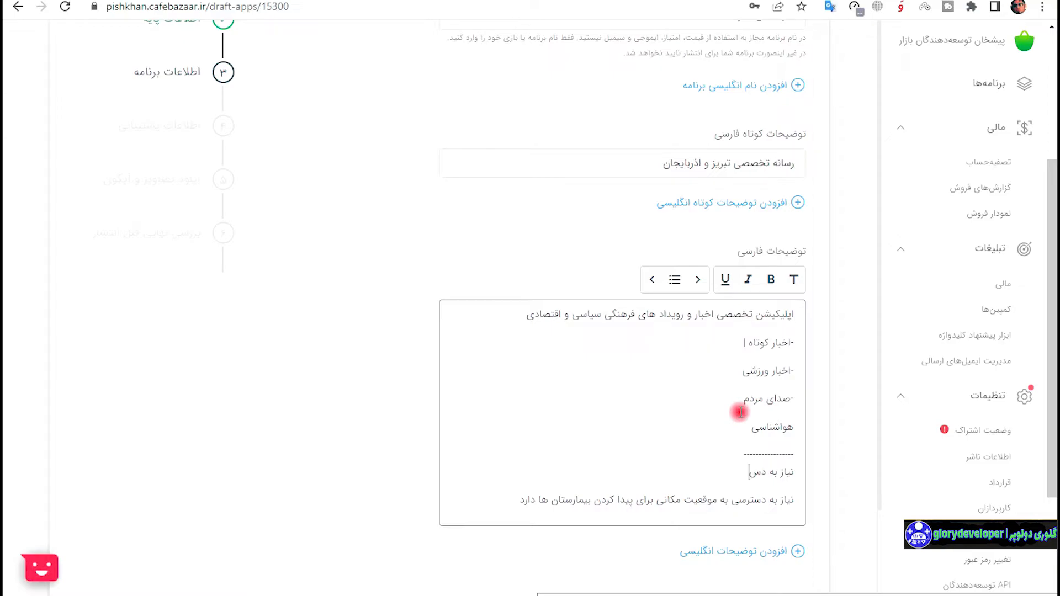
text(ترسی به اکانت تلگرام شما ندارد)
triple_click(769, 503)
key(BackSpace)
key(BackSpace)
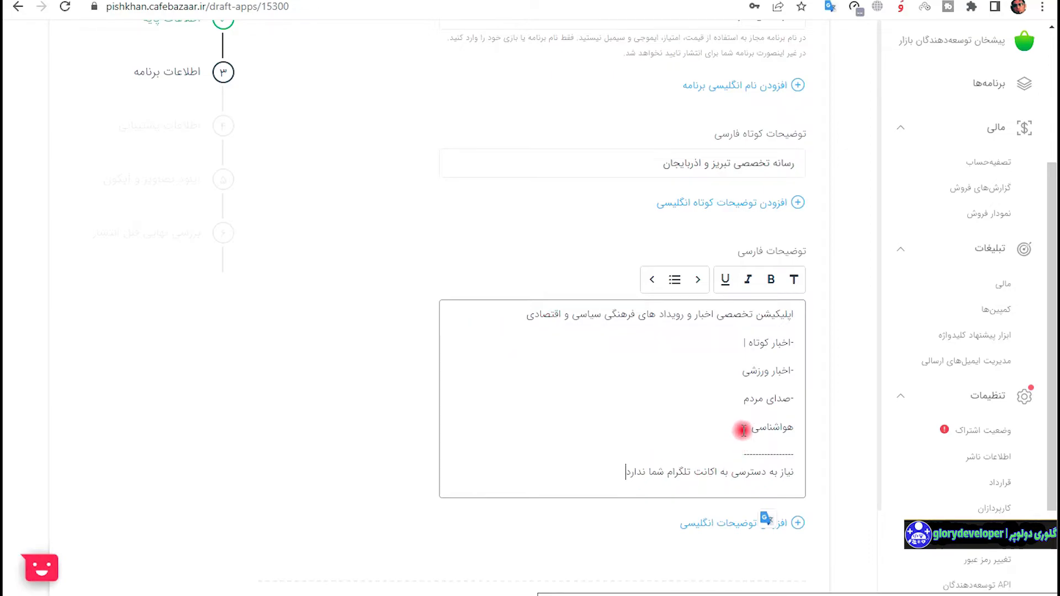
Review the finished Persian description and continue to the support-info step.
drag(737, 429, 794, 343)
click(720, 472)
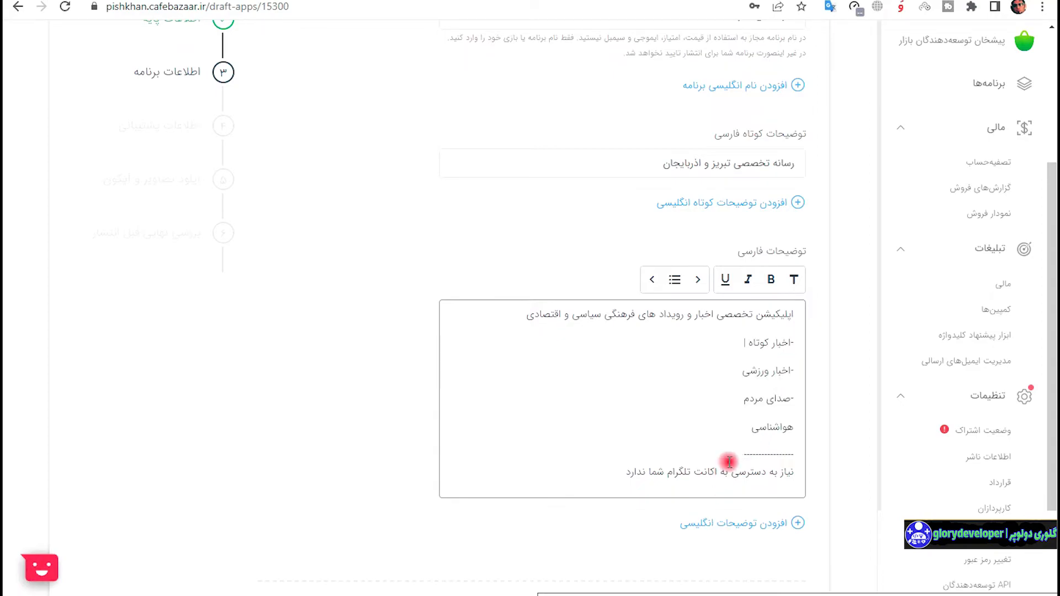
scroll(728, 450, down, 3)
scroll(741, 367, up, 6)
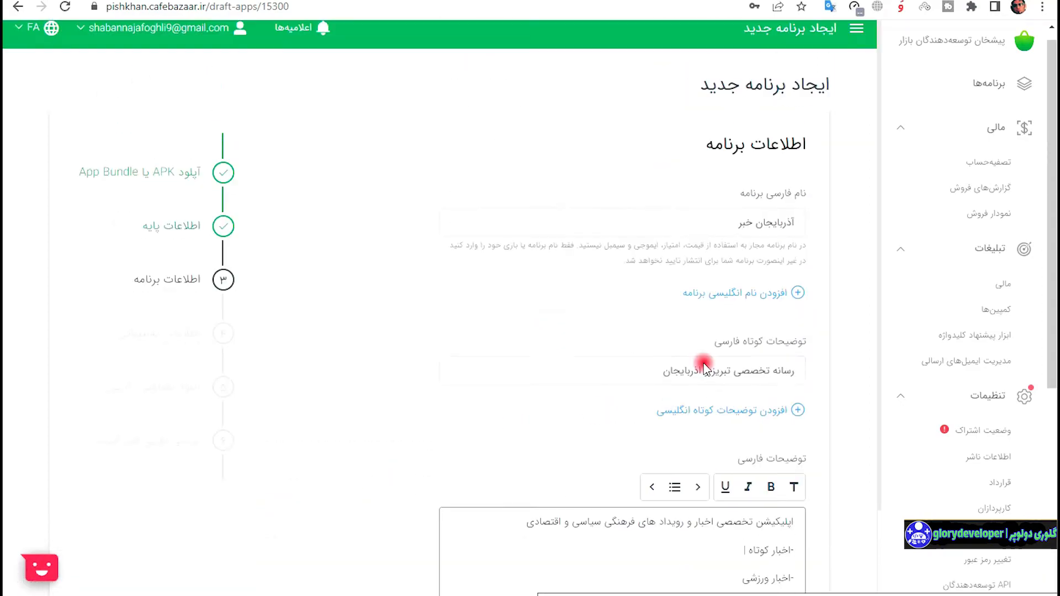
scroll(762, 315, down, 3)
scroll(778, 338, down, 3)
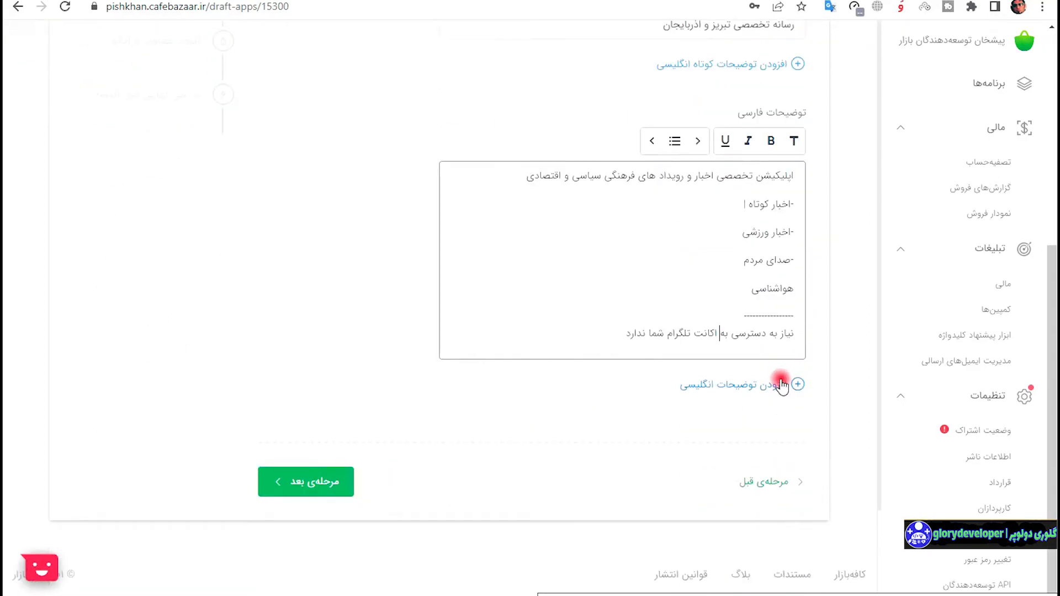
scroll(770, 315, up, 6)
scroll(769, 303, down, 5)
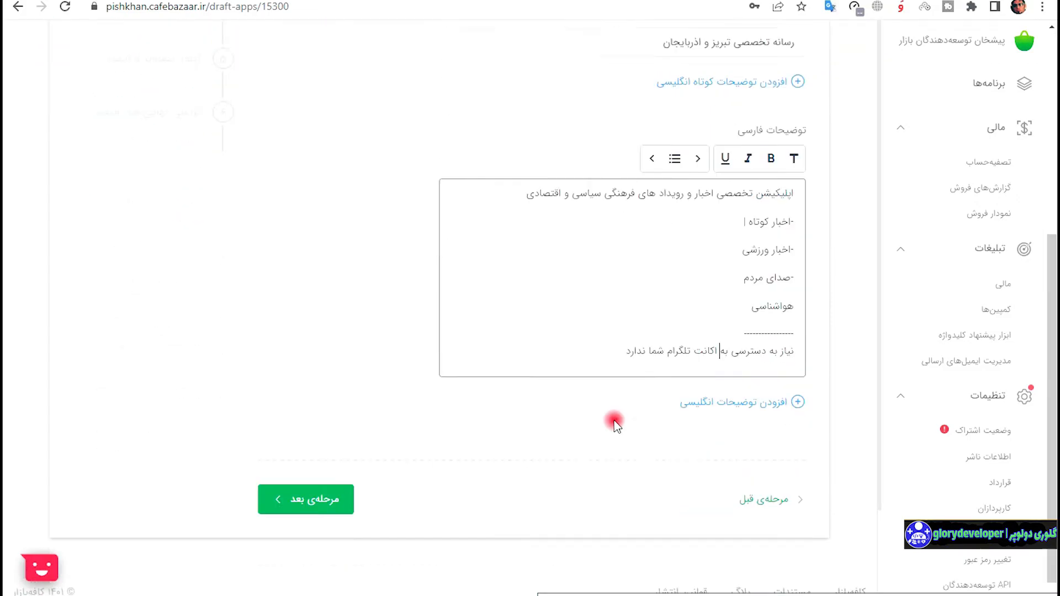
click(310, 487)
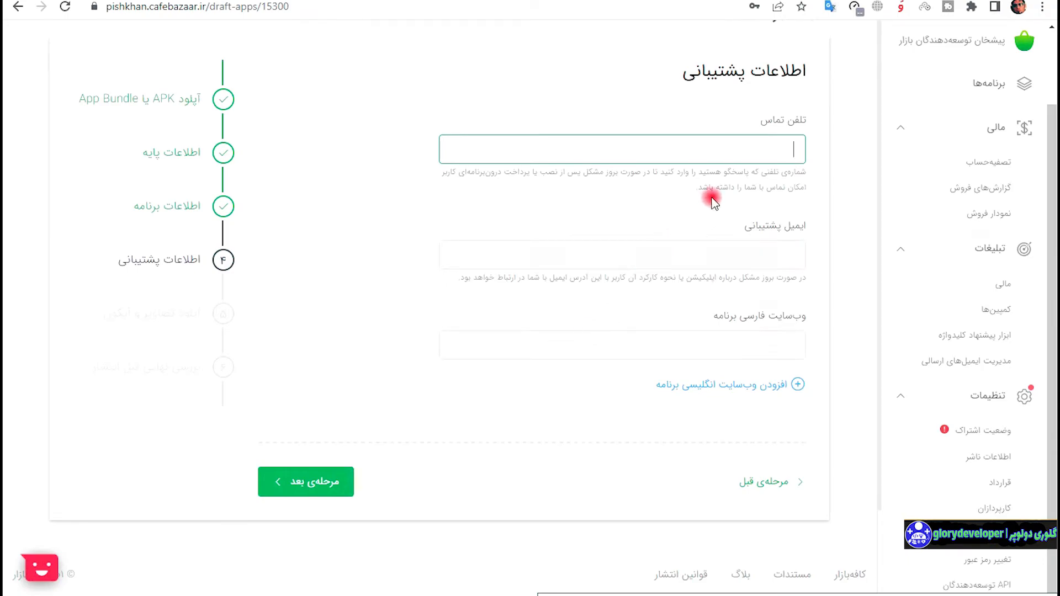
click(738, 257)
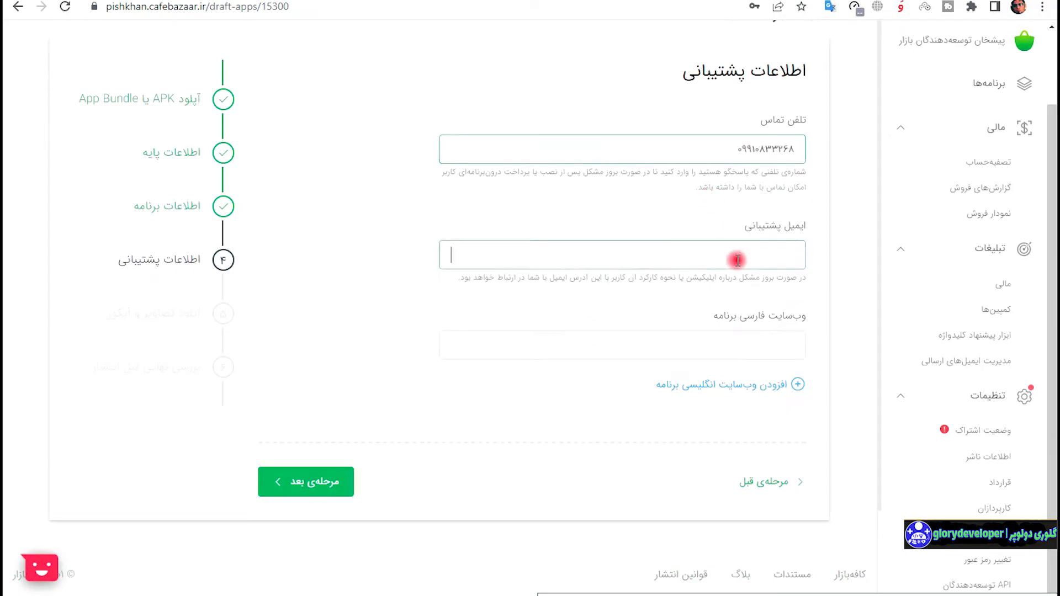
text(شس)
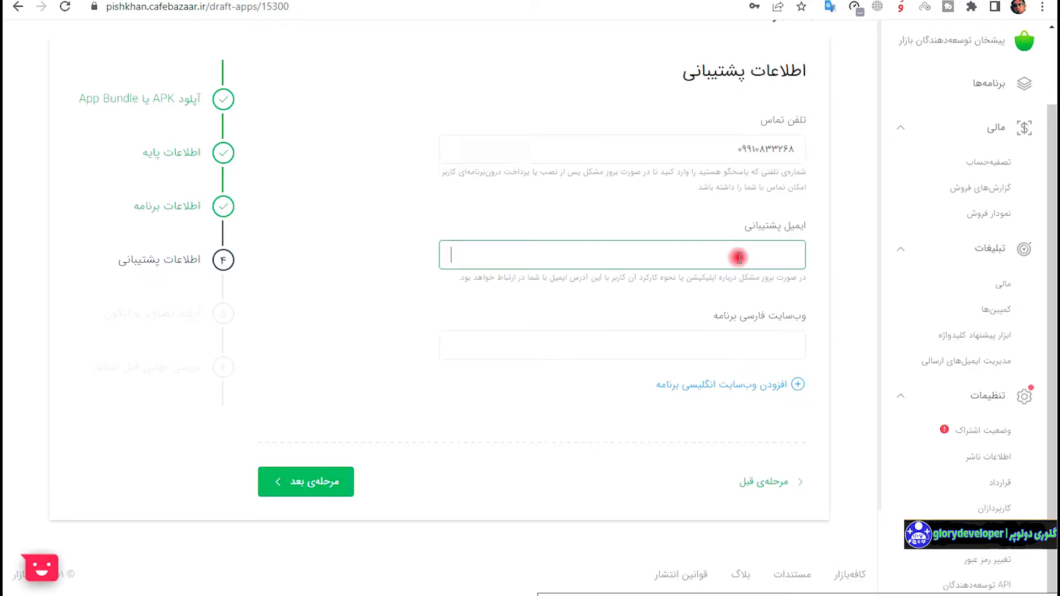
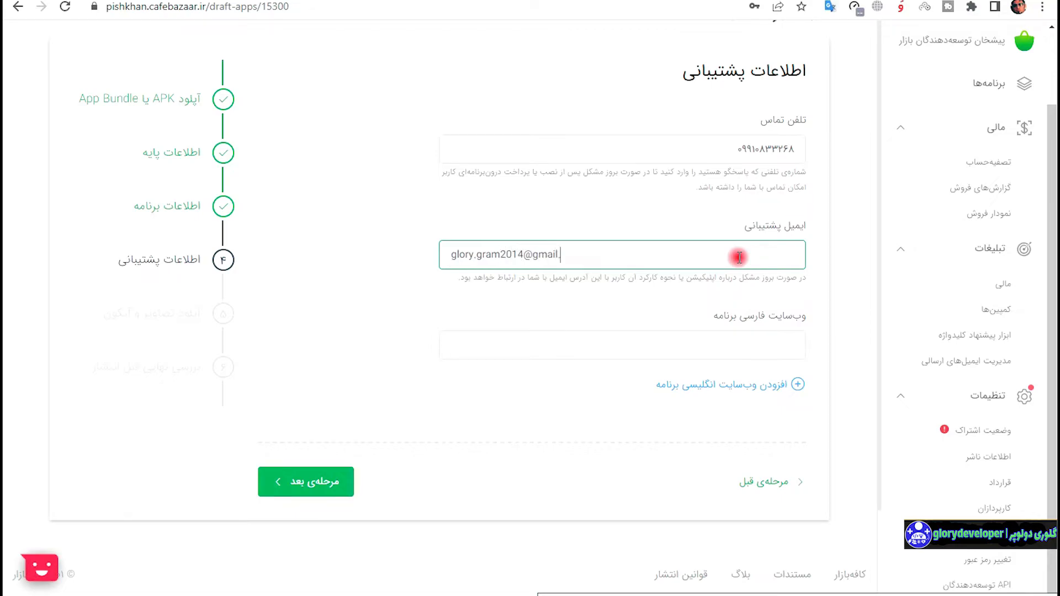
click(761, 344)
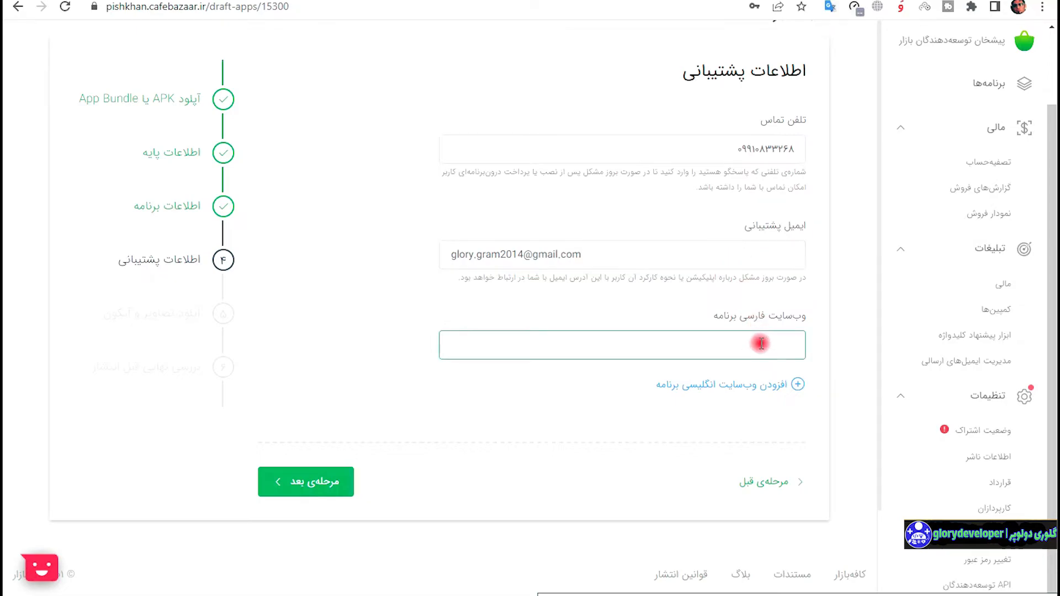
text(glo)
text(tps)
text(://glorydevelo)
text(per)
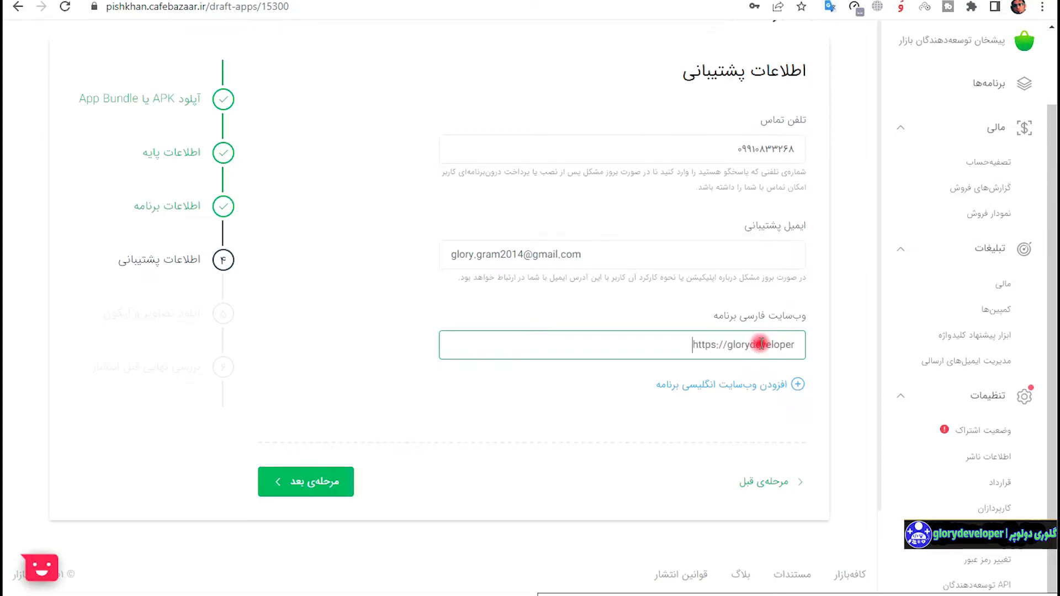
text(.ir)
click(289, 497)
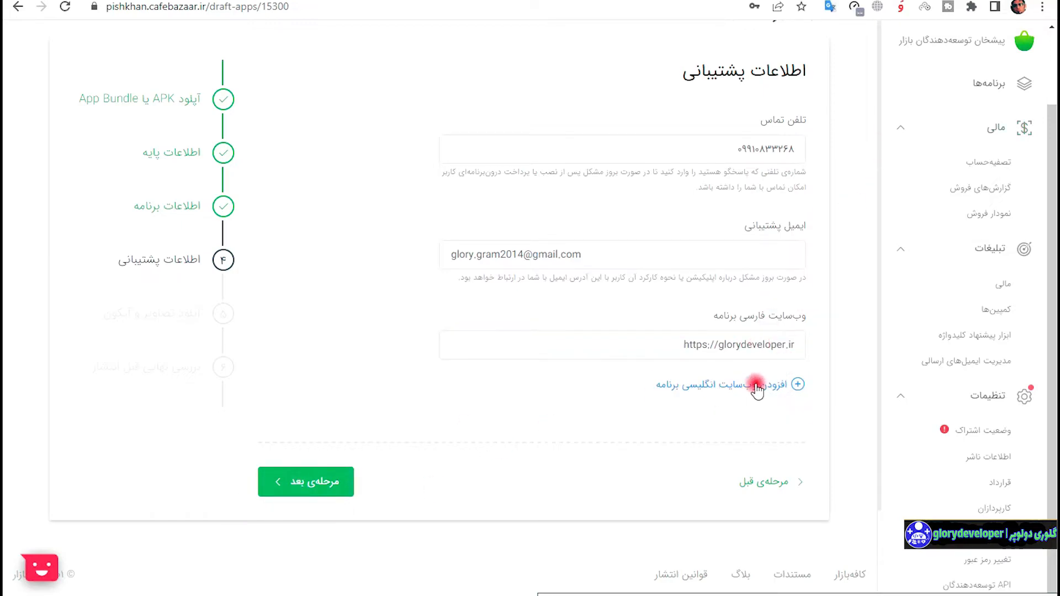
click(309, 485)
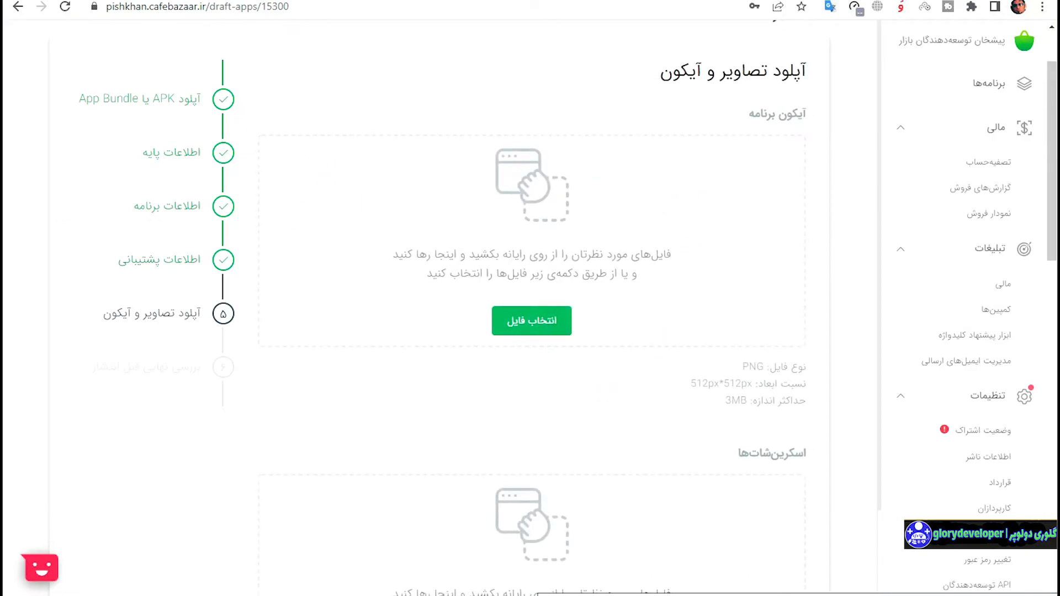
Drop the Azarbaijan Khabar icon PNG and three listing screenshots, including the news logo image, into place.
drag(307, 293, 552, 276)
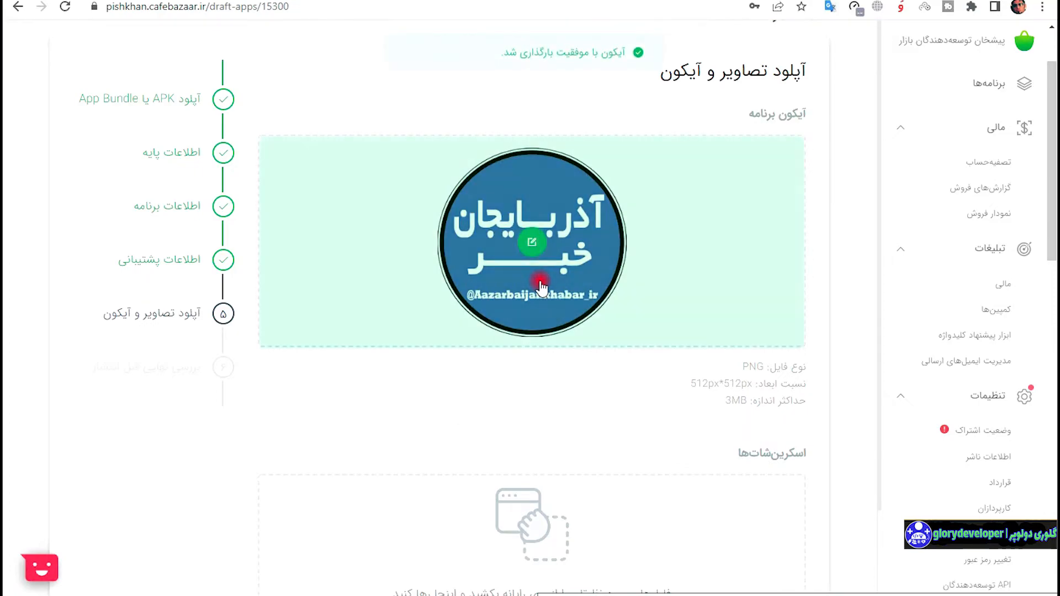
scroll(663, 403, down, 4)
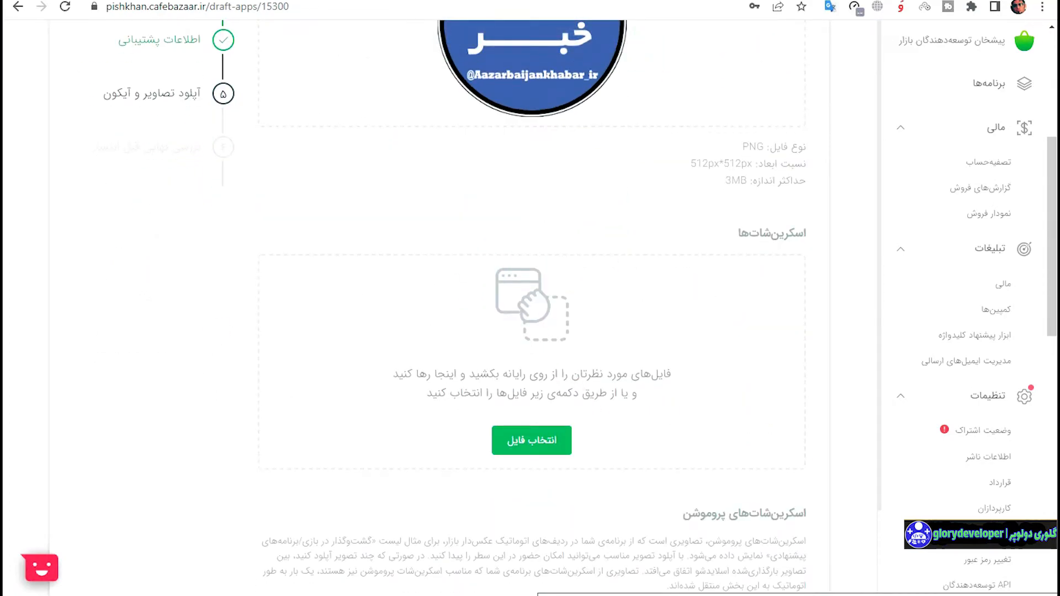
drag(196, 310, 504, 347)
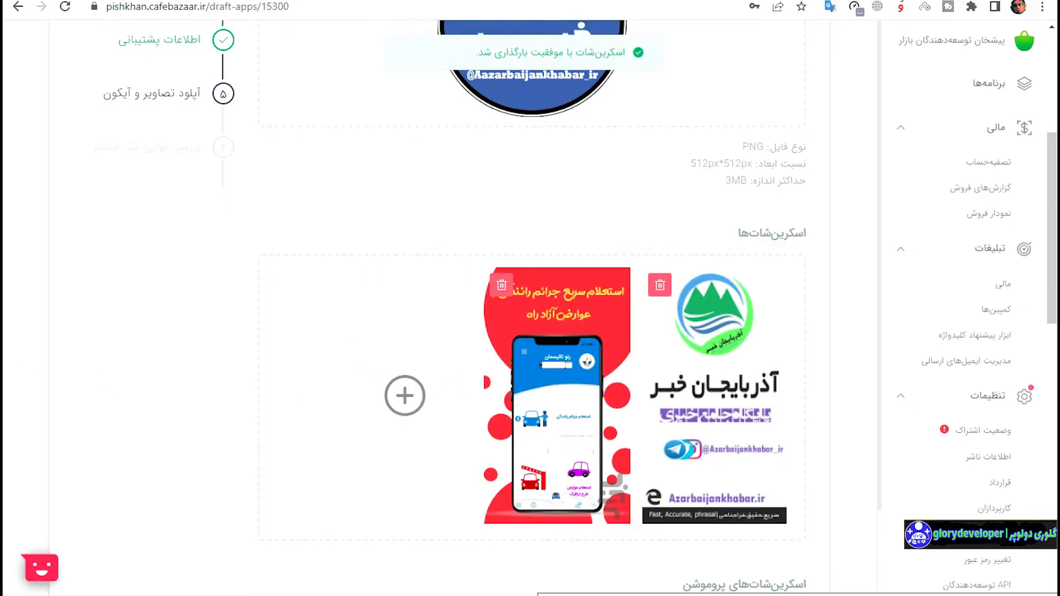
drag(374, 403, 146, 402)
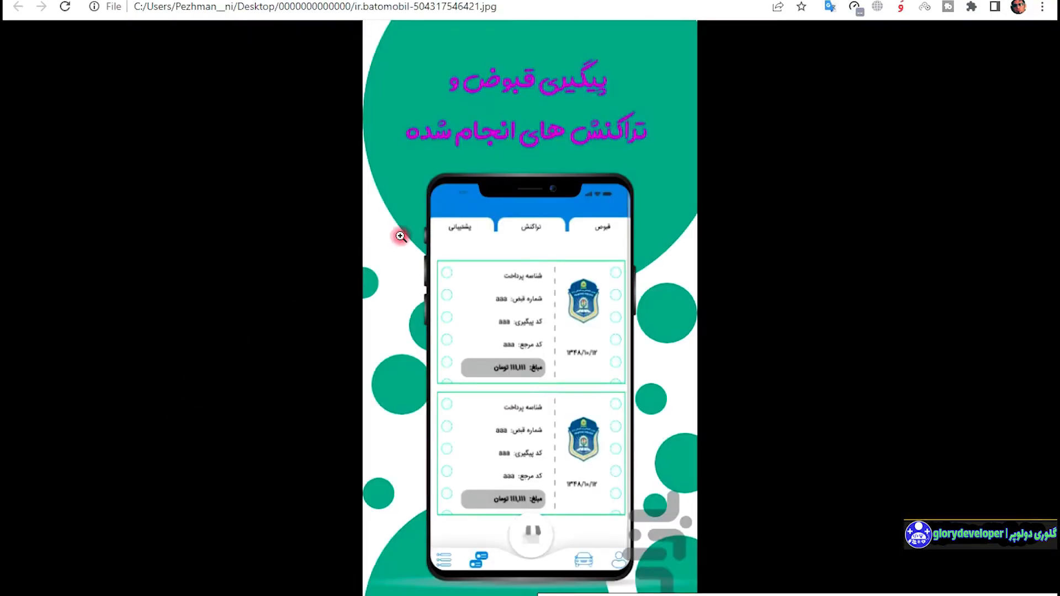
key(ctrl+w)
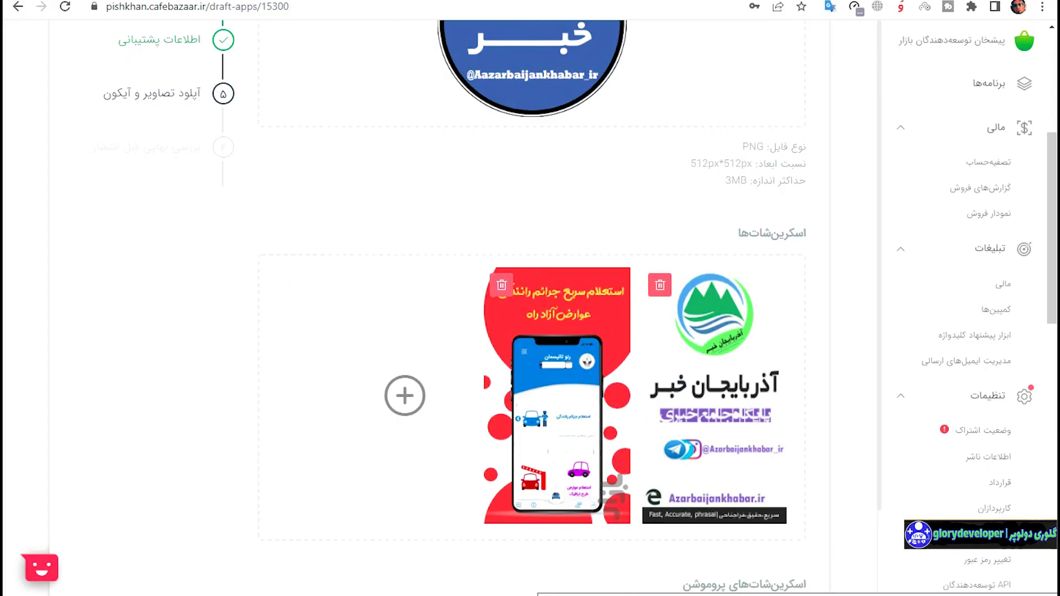
drag(5, 420, 435, 418)
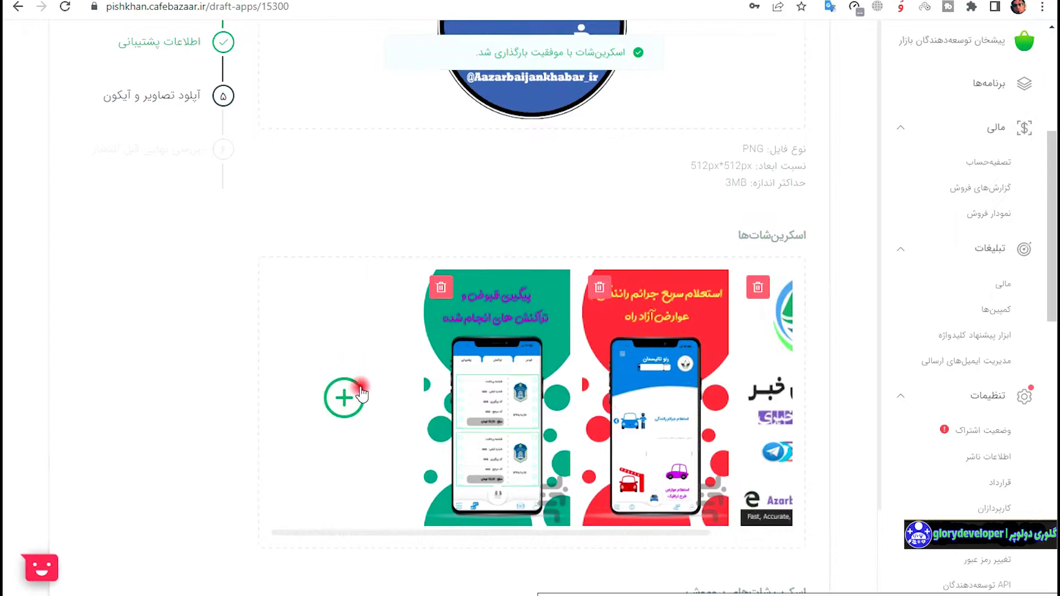
scroll(370, 401, up, 4)
scroll(431, 411, down, 6)
Add another screenshot, including the traffic-services screen, and scroll down to the promo screenshot box.
drag(537, 398, 685, 409)
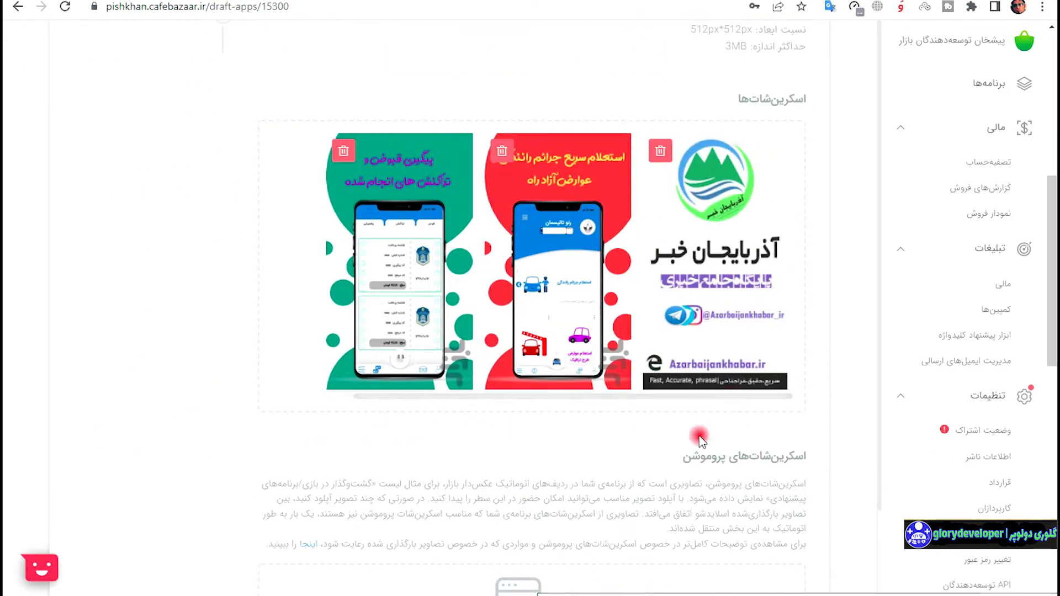
scroll(700, 440, up, 3)
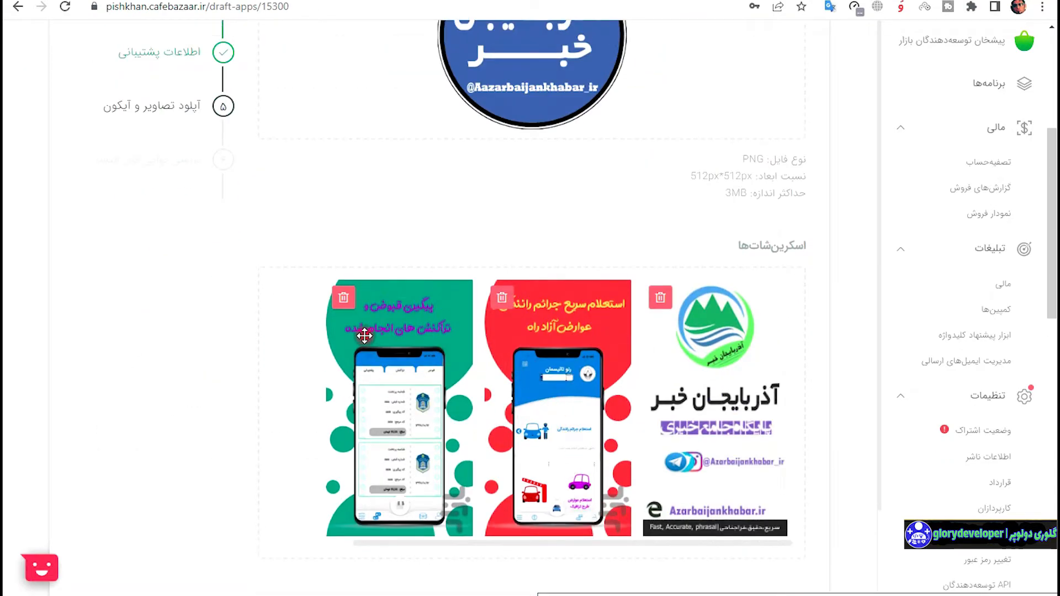
scroll(475, 439, down, 2)
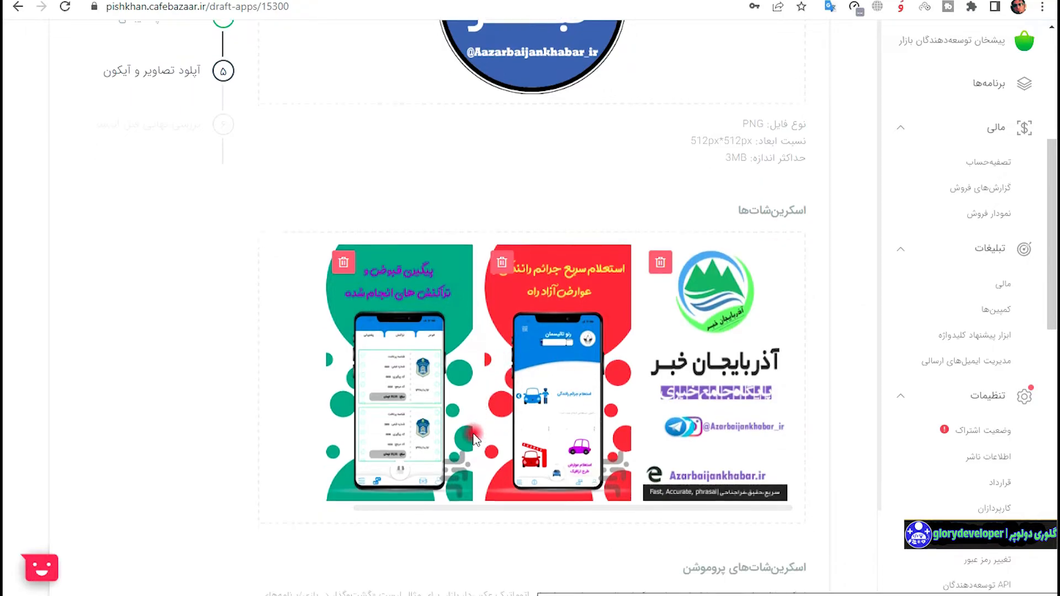
scroll(475, 439, down, 1)
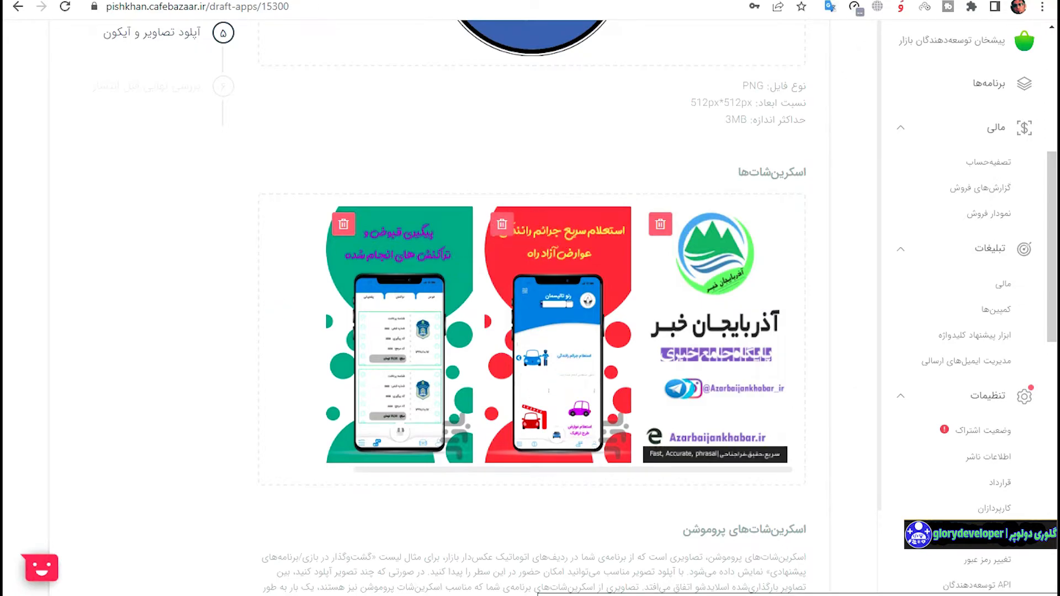
scroll(620, 72, up, 7)
scroll(725, 178, down, 6)
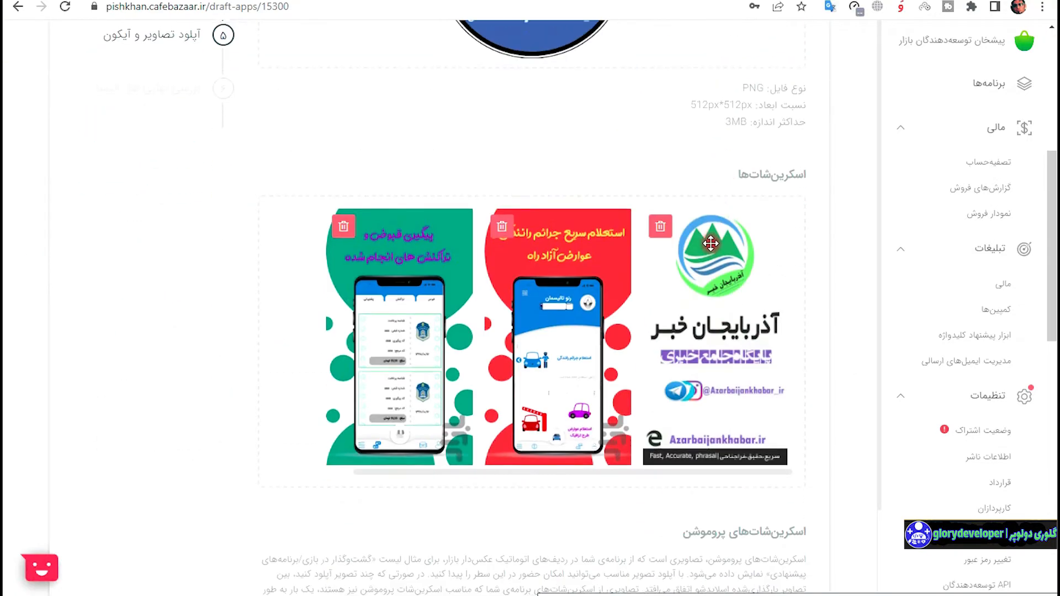
scroll(711, 243, up, 5)
scroll(711, 244, down, 5)
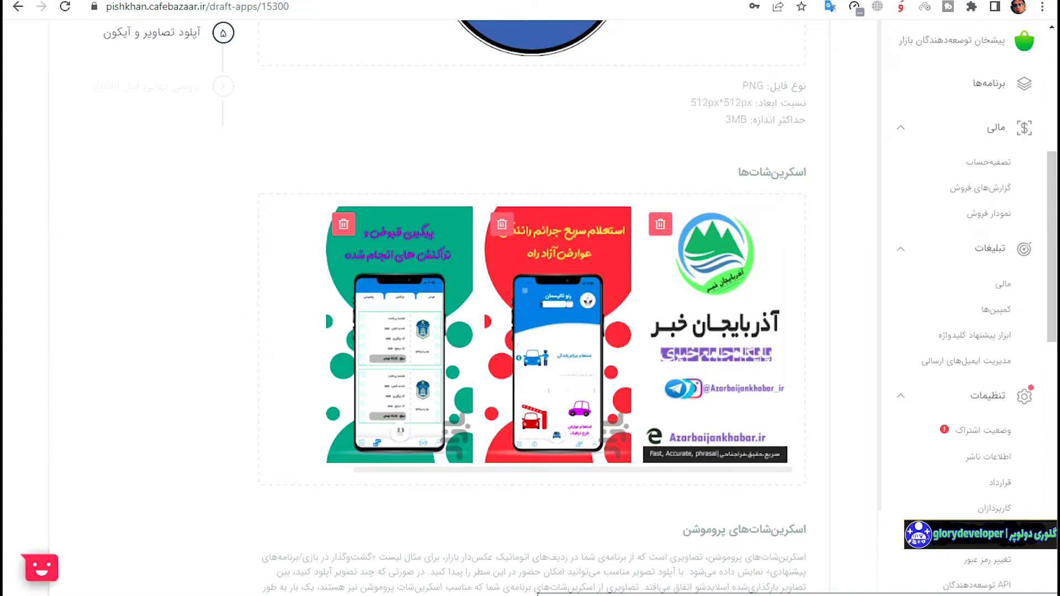
drag(182, 370, 502, 296)
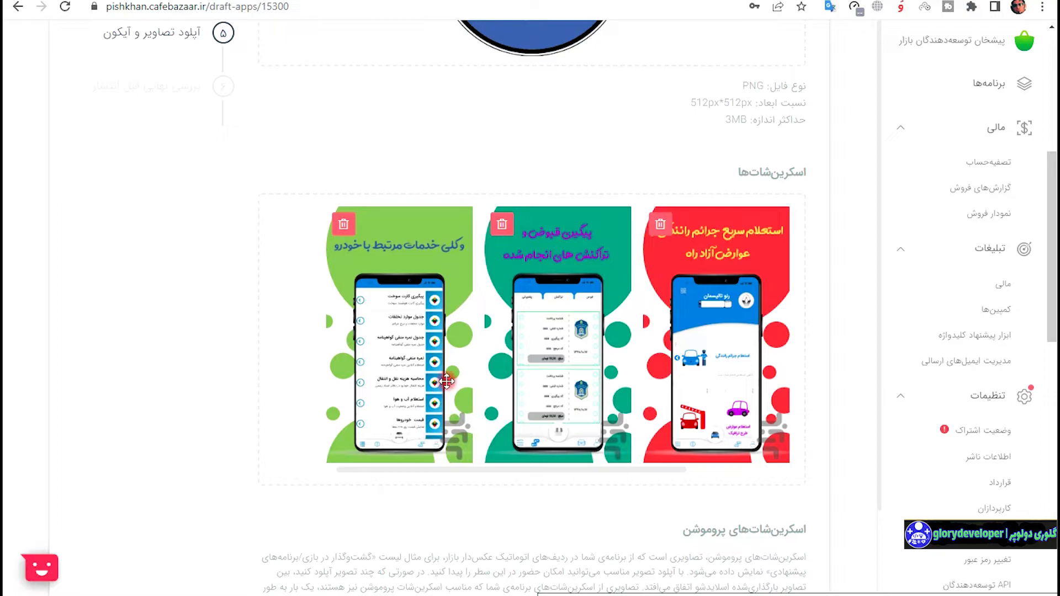
scroll(474, 332, down, 5)
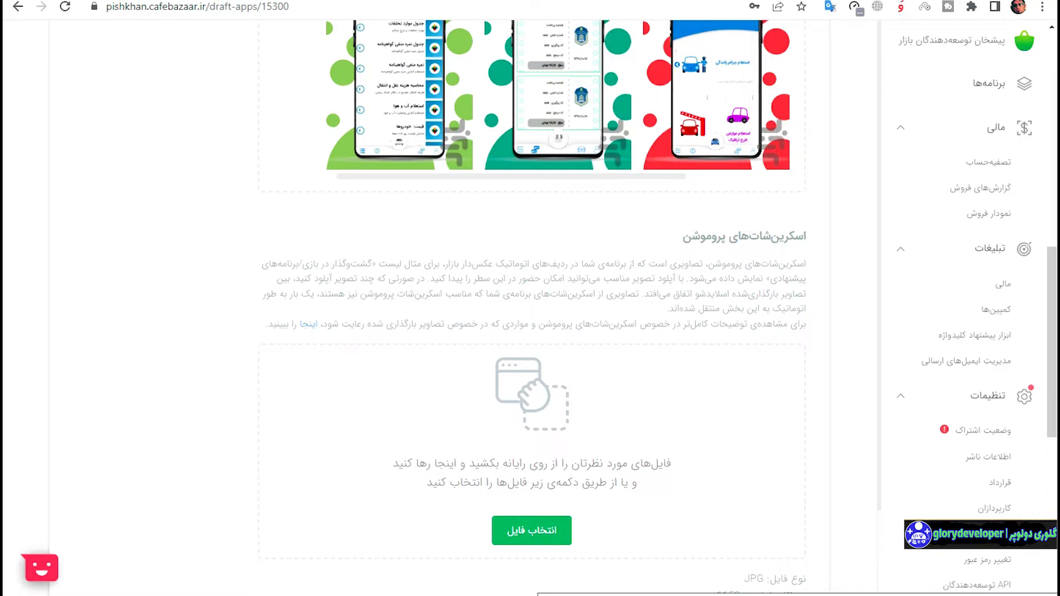
Try dropping an image on the promo screenshot area and check its 16:9 size requirement.
drag(342, 450, 485, 419)
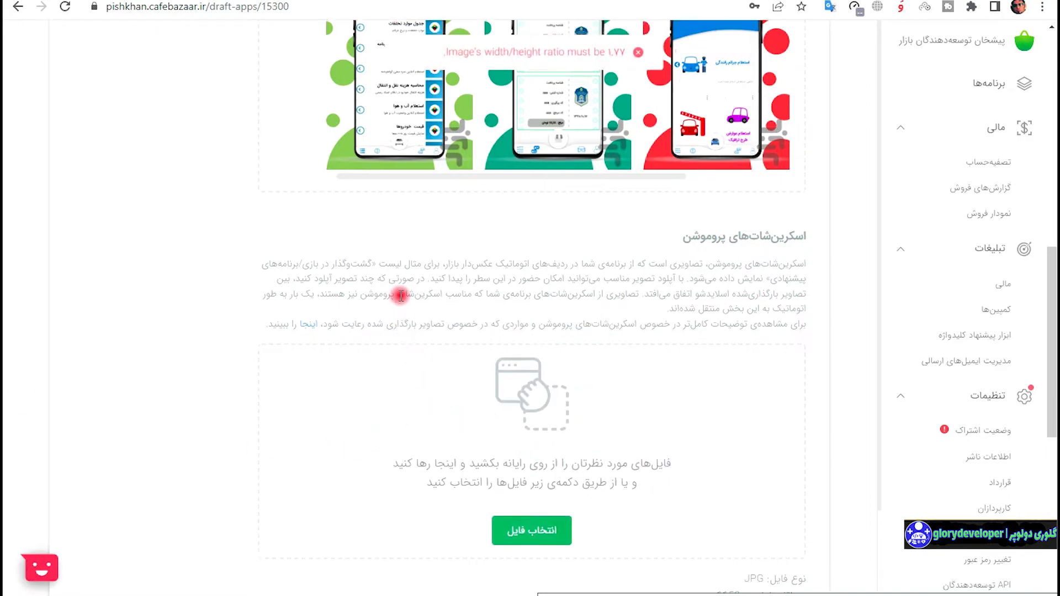
scroll(399, 298, down, 3)
scroll(485, 319, up, 1)
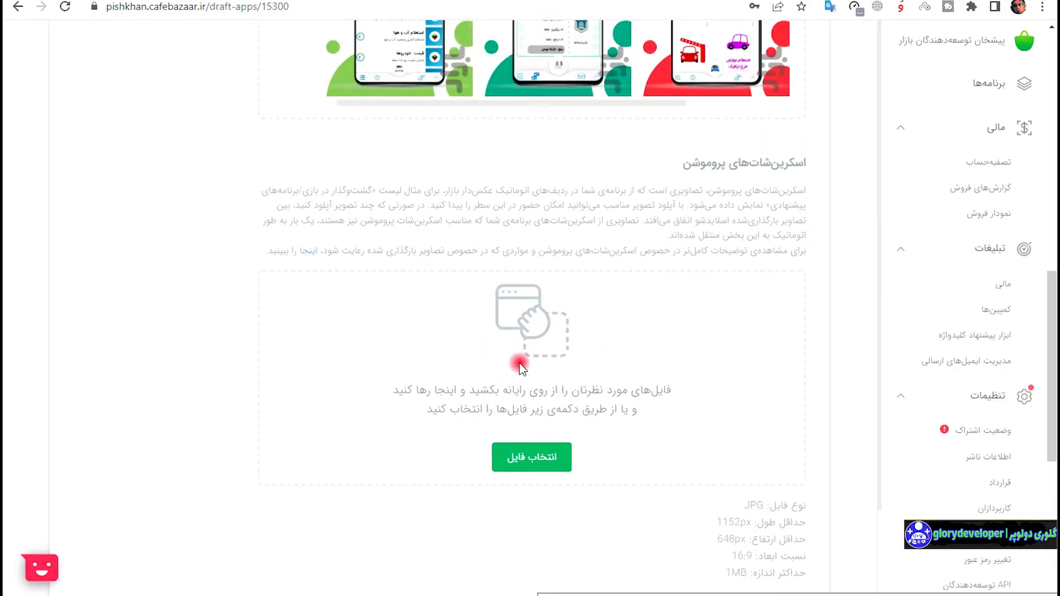
scroll(519, 365, down, 1)
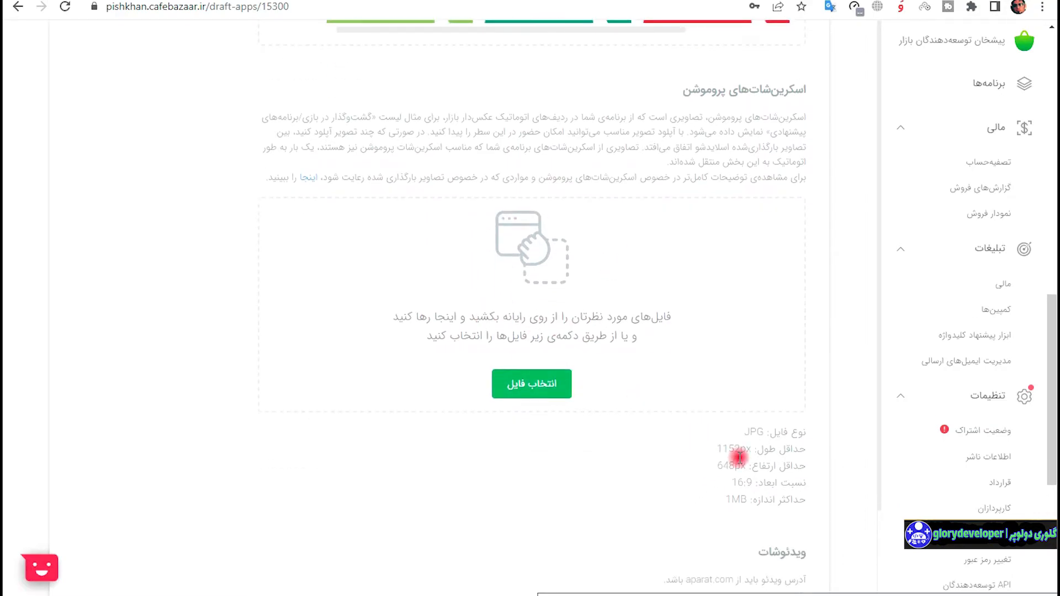
drag(736, 499, 799, 439)
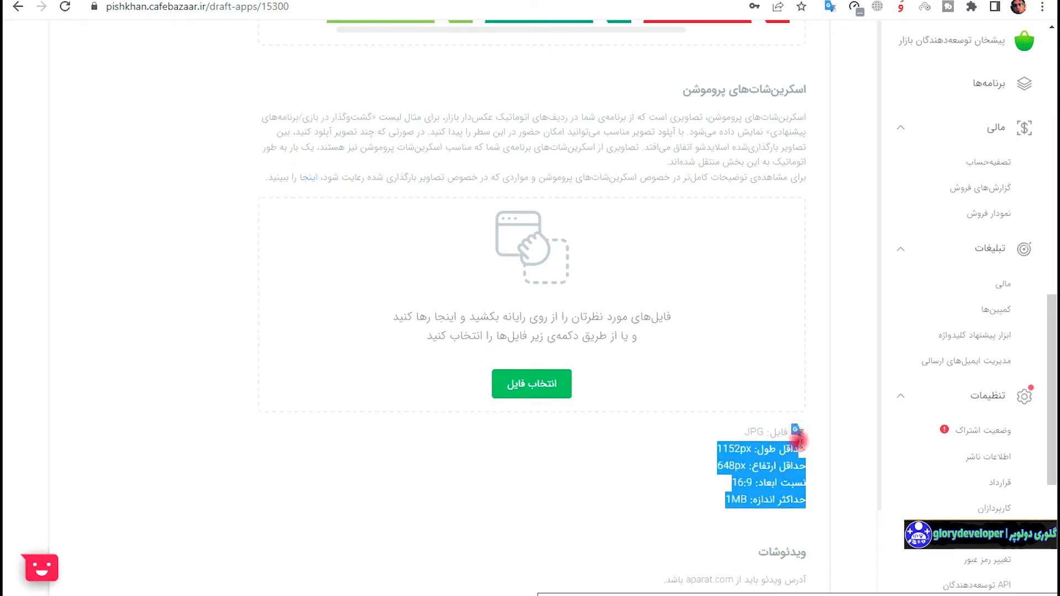
click(797, 433)
scroll(722, 480, down, 4)
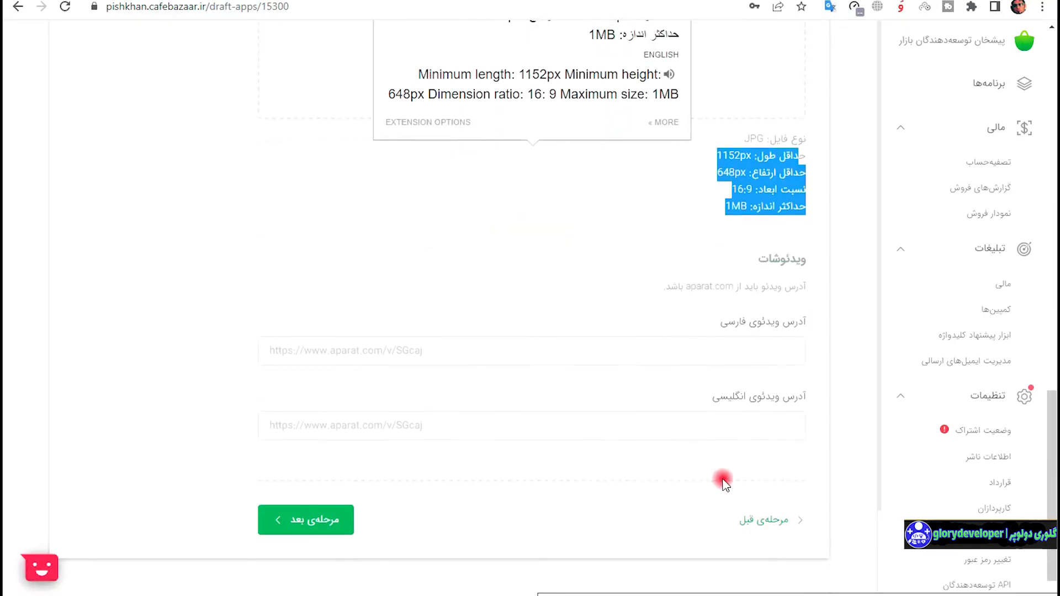
click(618, 312)
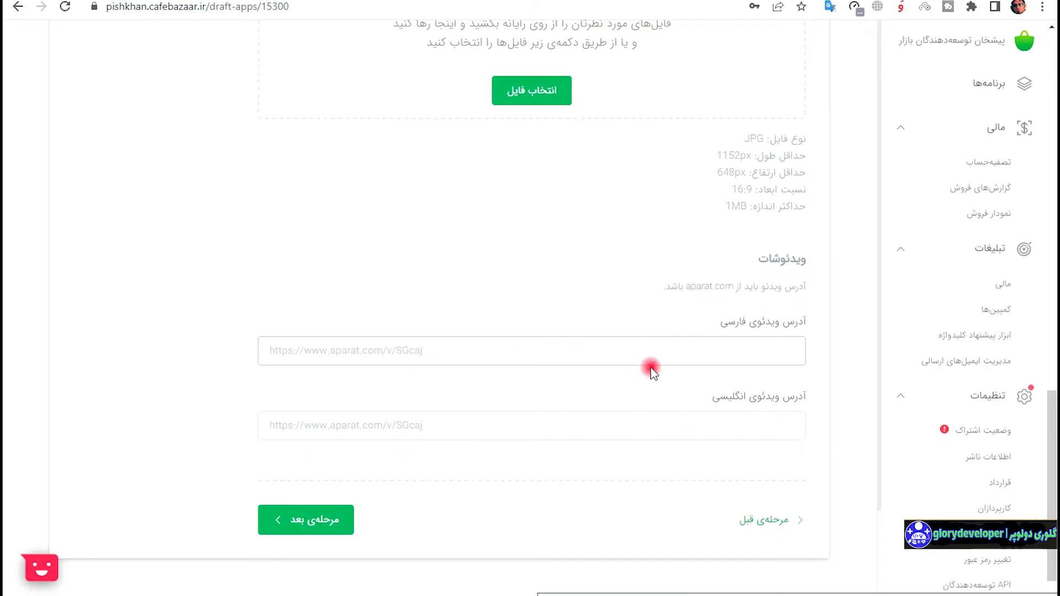
Leave the Persian and English aparat.com video addresses empty and advance to the final review.
drag(631, 291, 816, 293)
click(638, 356)
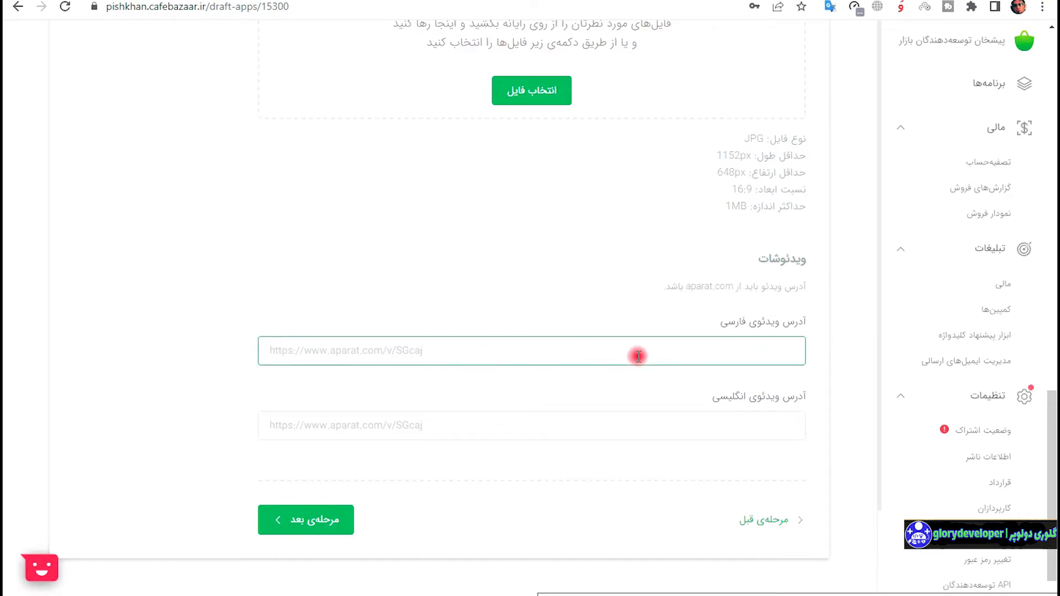
click(624, 430)
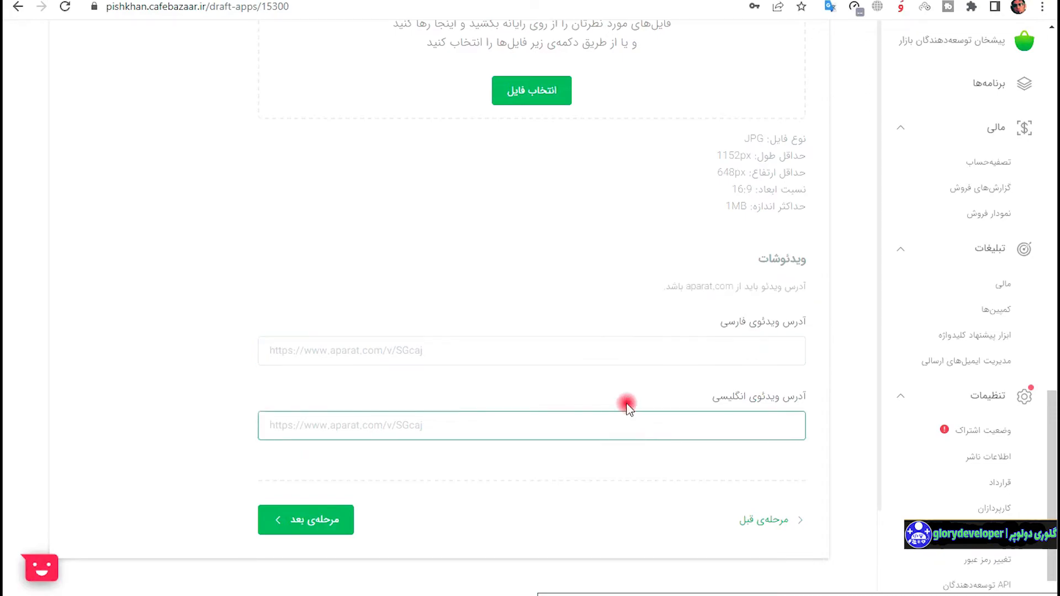
click(325, 522)
Choose manual publishing (انتشار دستی) instead of automatic after approval, and request publishing.
scroll(540, 339, up, 10)
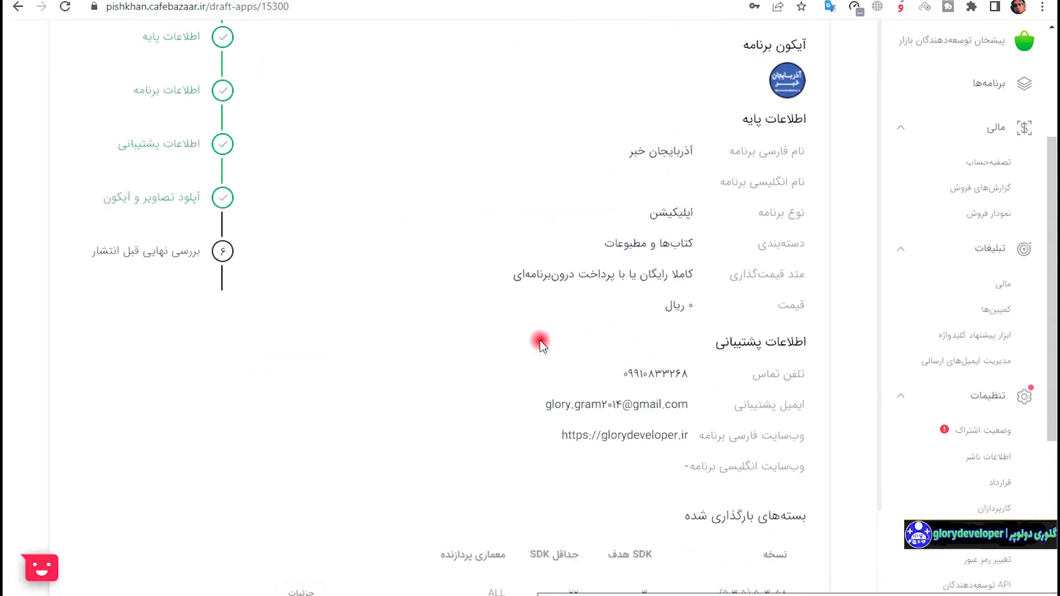
scroll(690, 199, down, 6)
scroll(669, 300, down, 4)
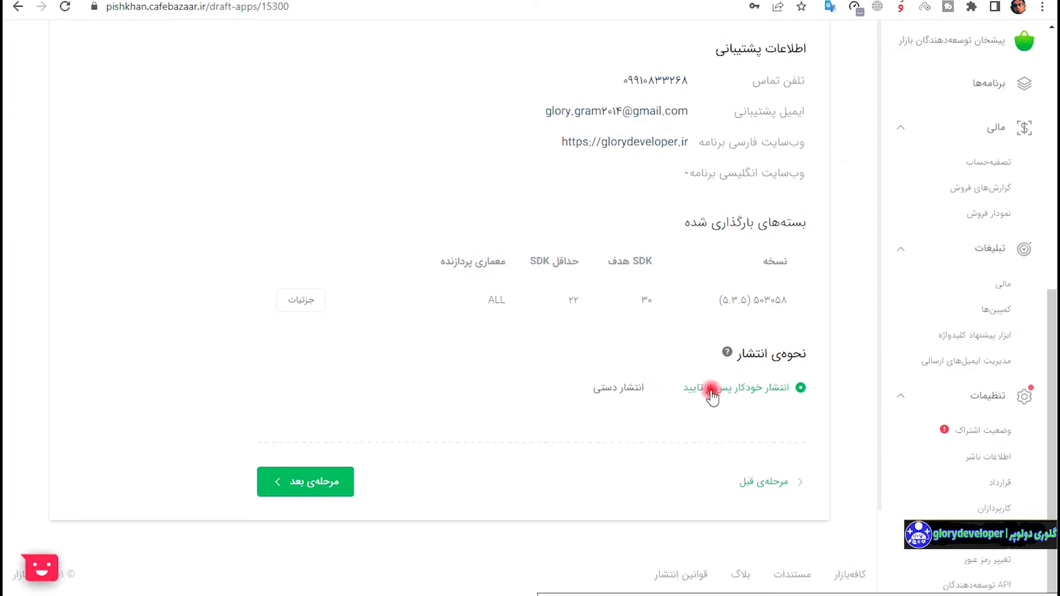
click(640, 389)
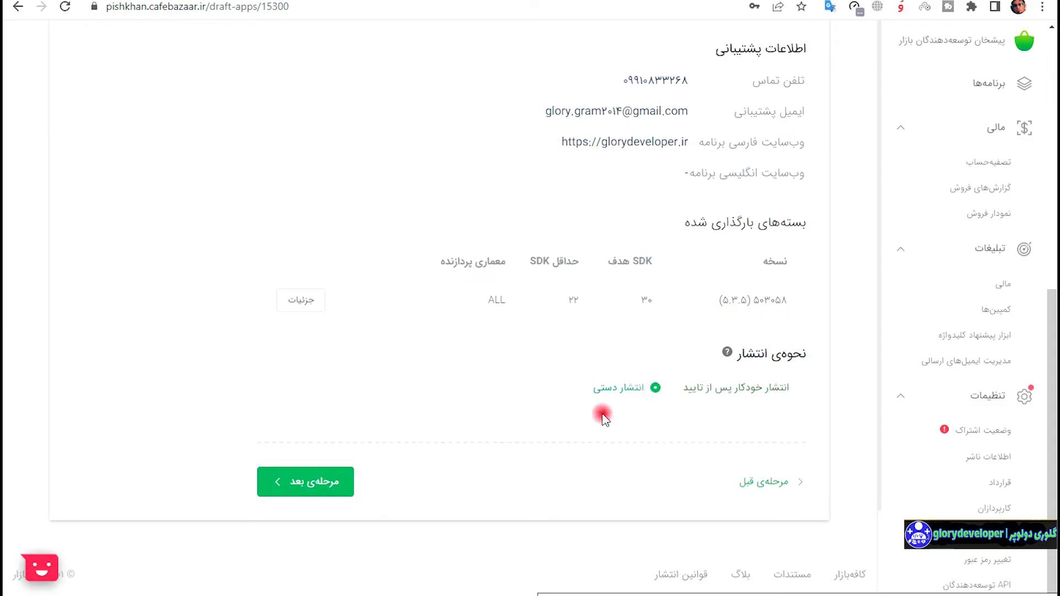
click(319, 489)
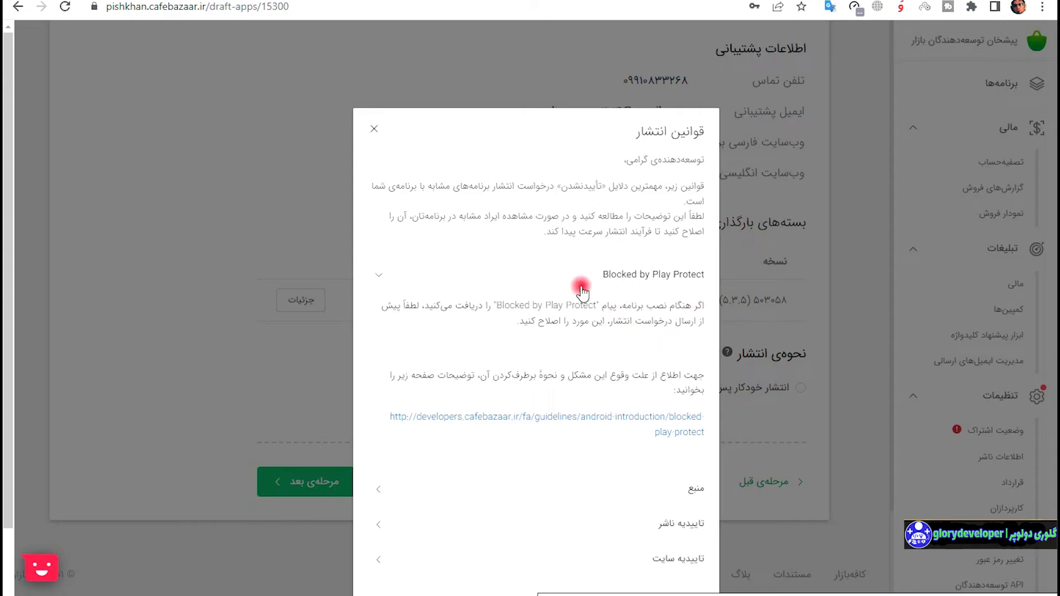
Read the content-source, publisher, website and Blocked by Play Protect rules, then confirm with متوجه شدم.
scroll(581, 289, down, 2)
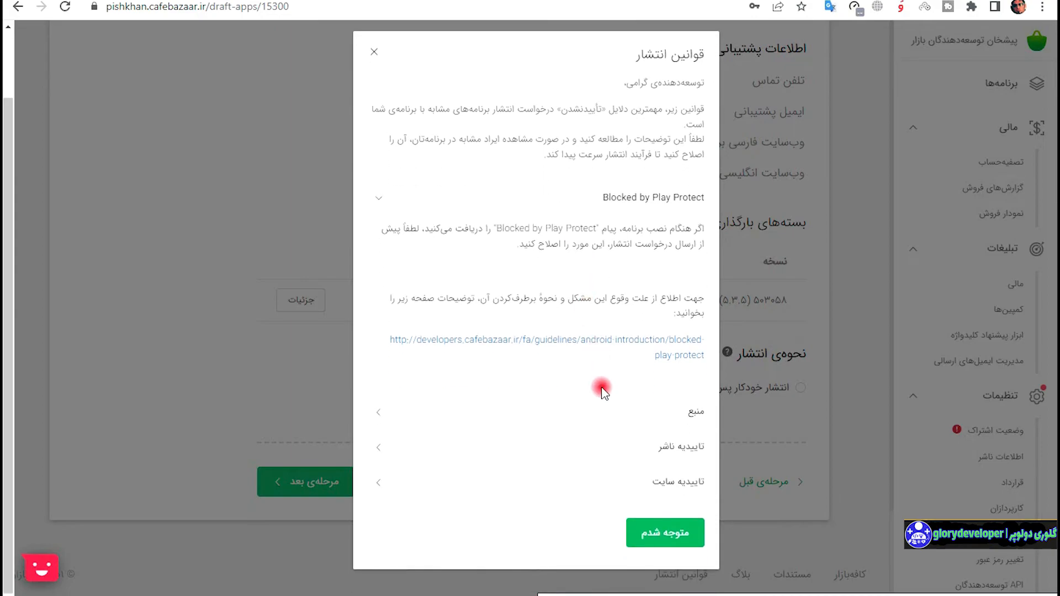
click(597, 413)
scroll(597, 414, down, 6)
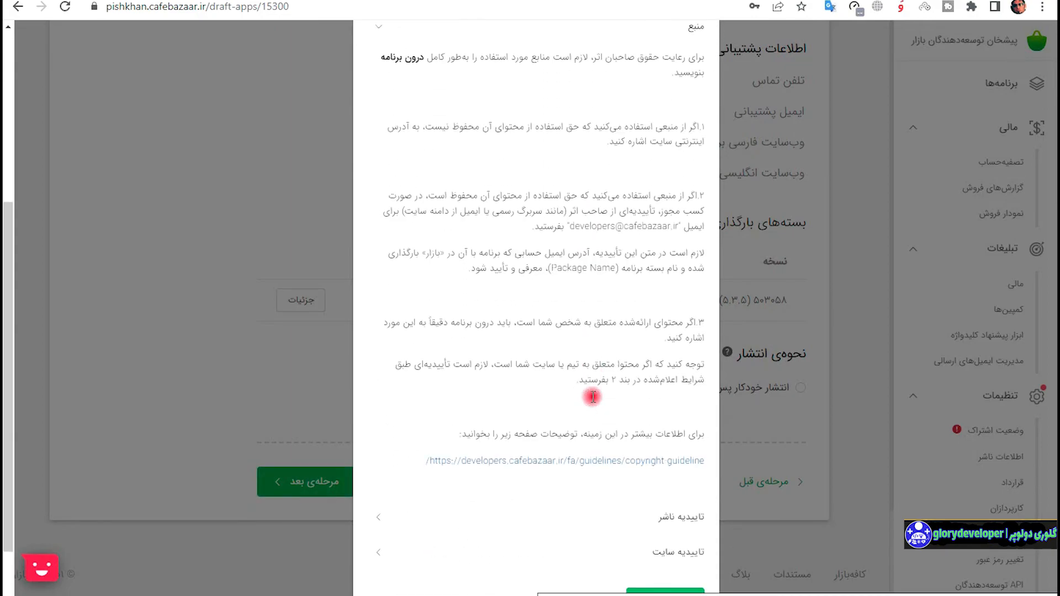
click(604, 437)
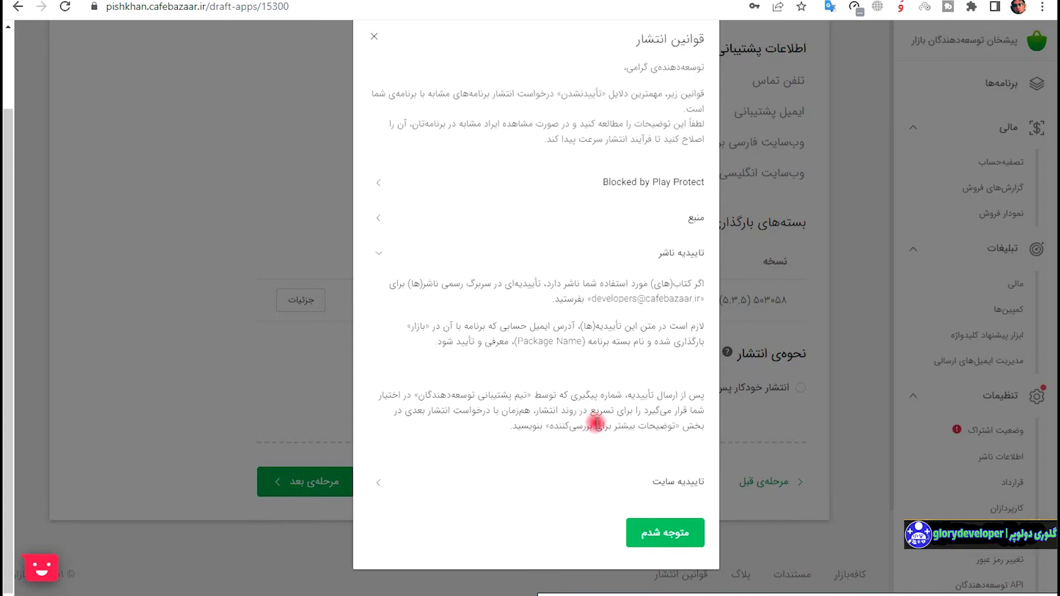
click(589, 486)
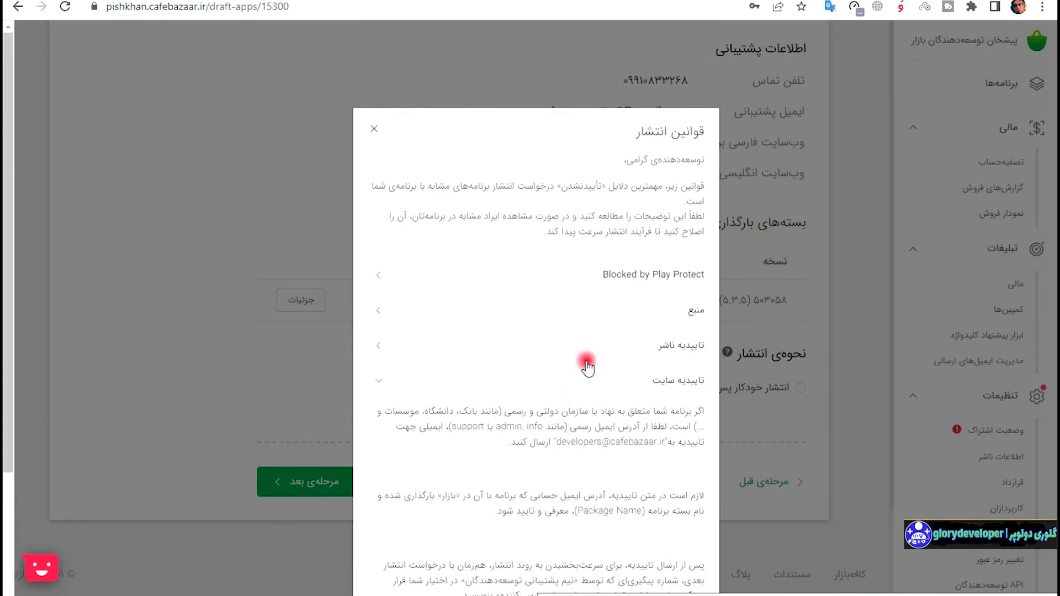
click(642, 286)
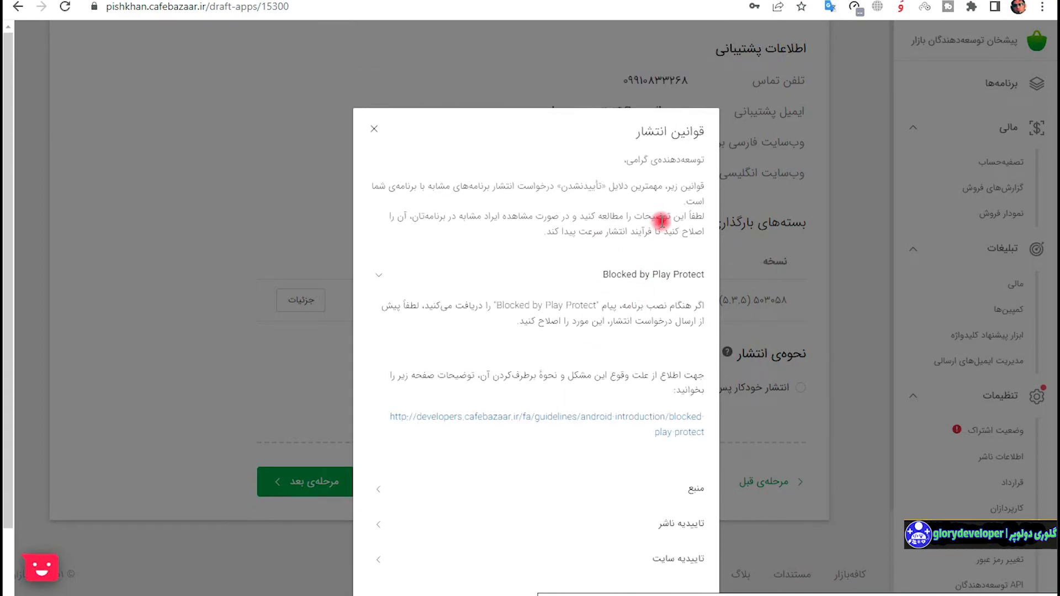
click(667, 539)
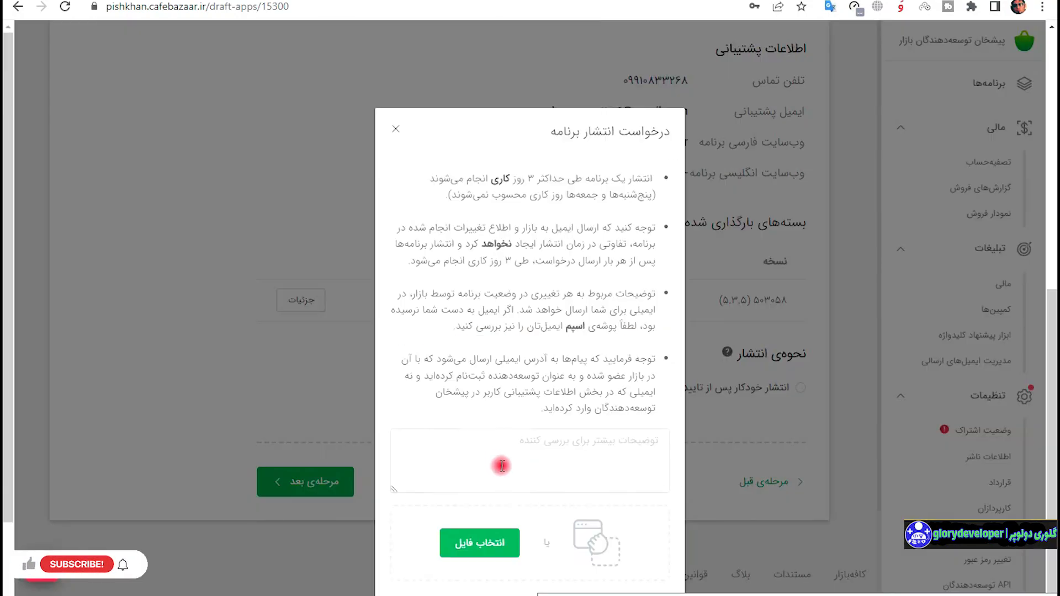
Replace stray text in the reviewer notes with three Persian lines on user data, redesigned graphics and location access.
click(603, 357)
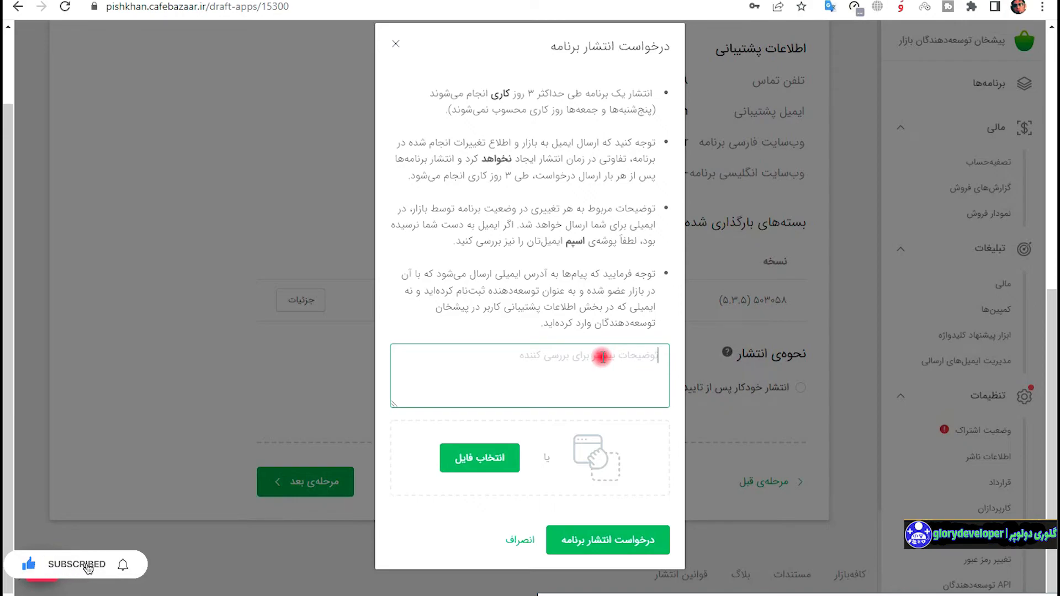
text(kdhc f)
key(ctrl+a)
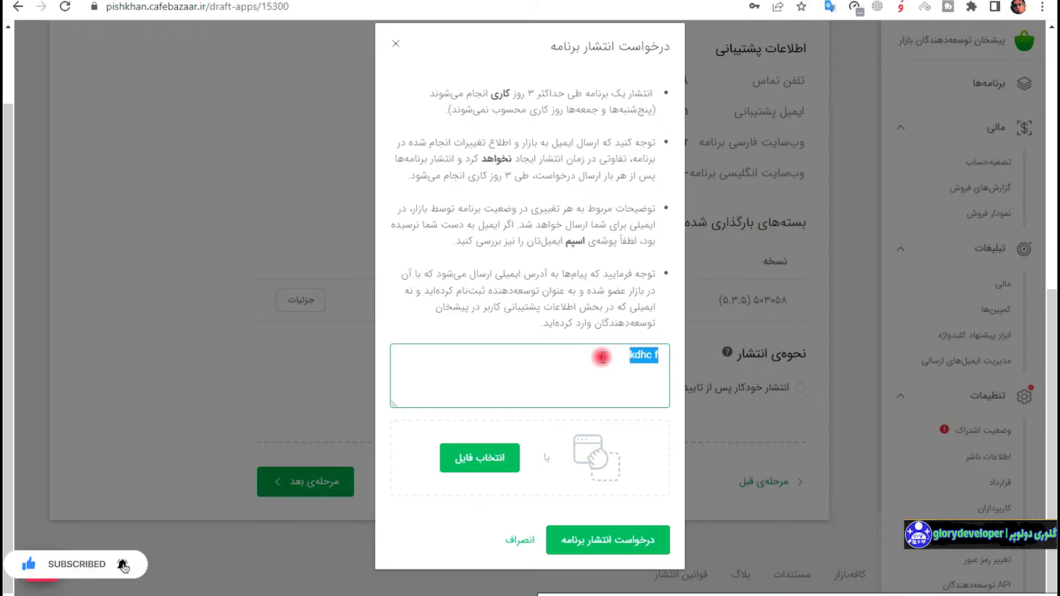
text(ن)
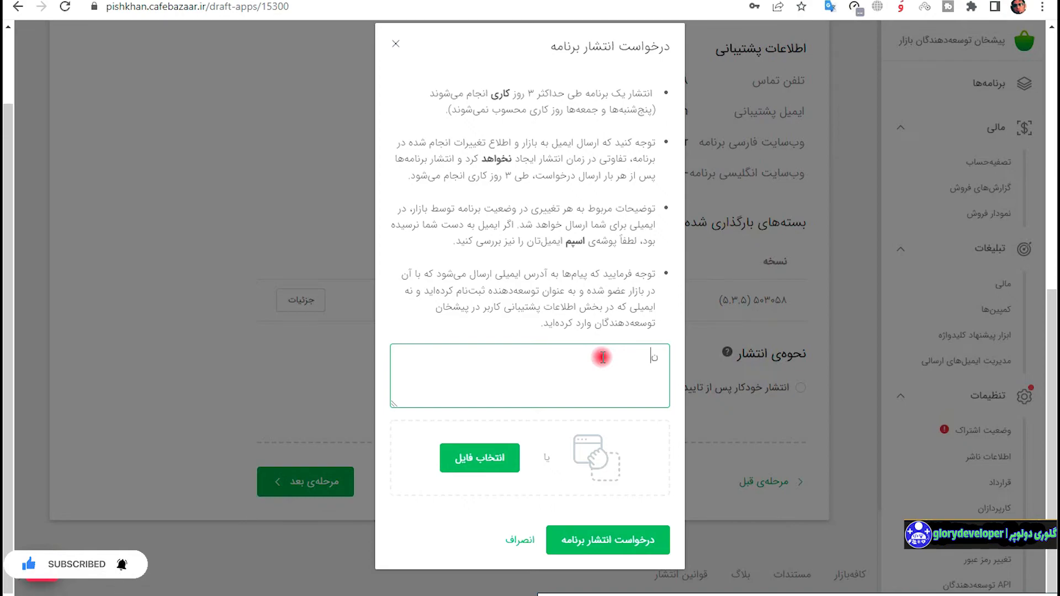
text(یاز بخه دسترسی به اطلاعات کاربر)
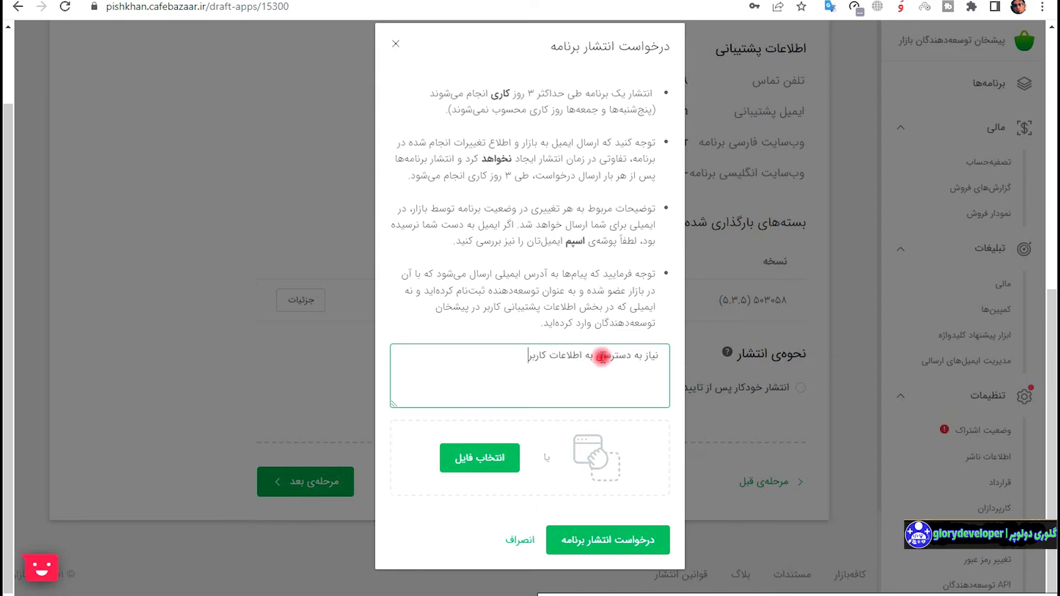
text(دارد)
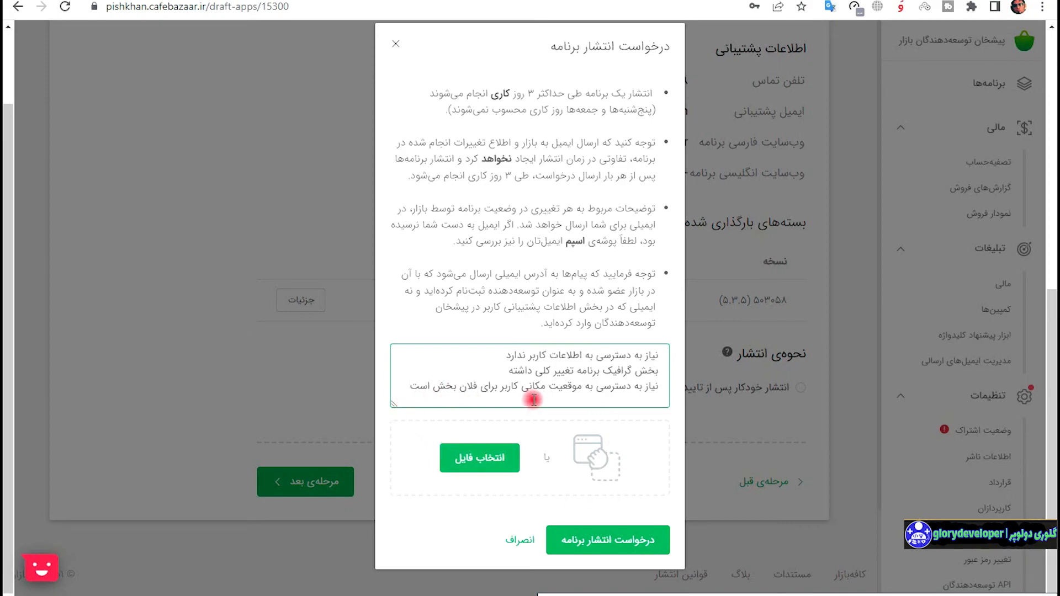
Submit the publish request, then open the آذربایجان خبر draft's dashboard from the apps list in a new tab.
click(608, 548)
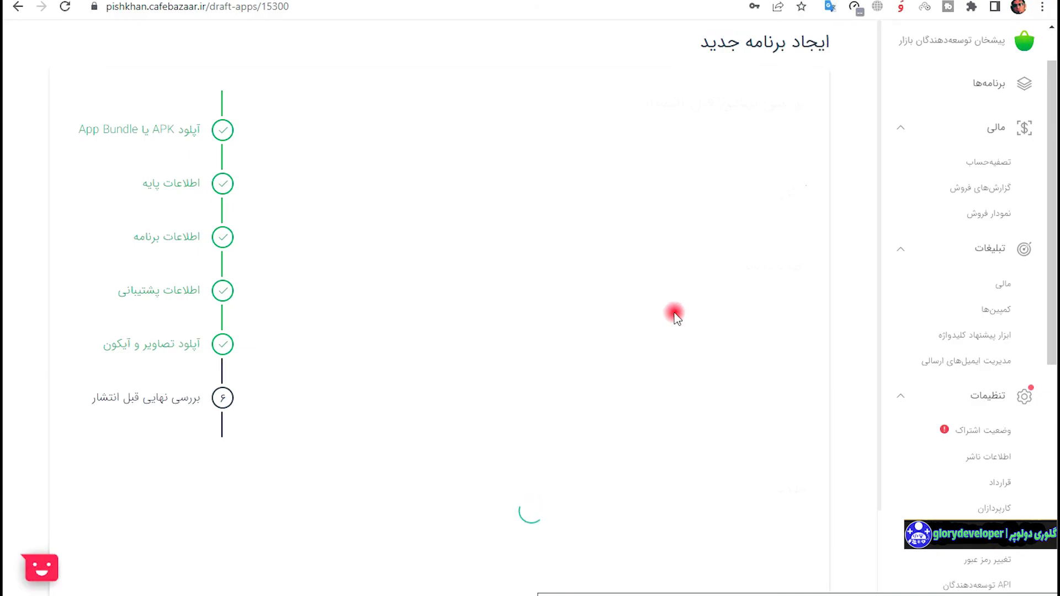
scroll(671, 276, down, 6)
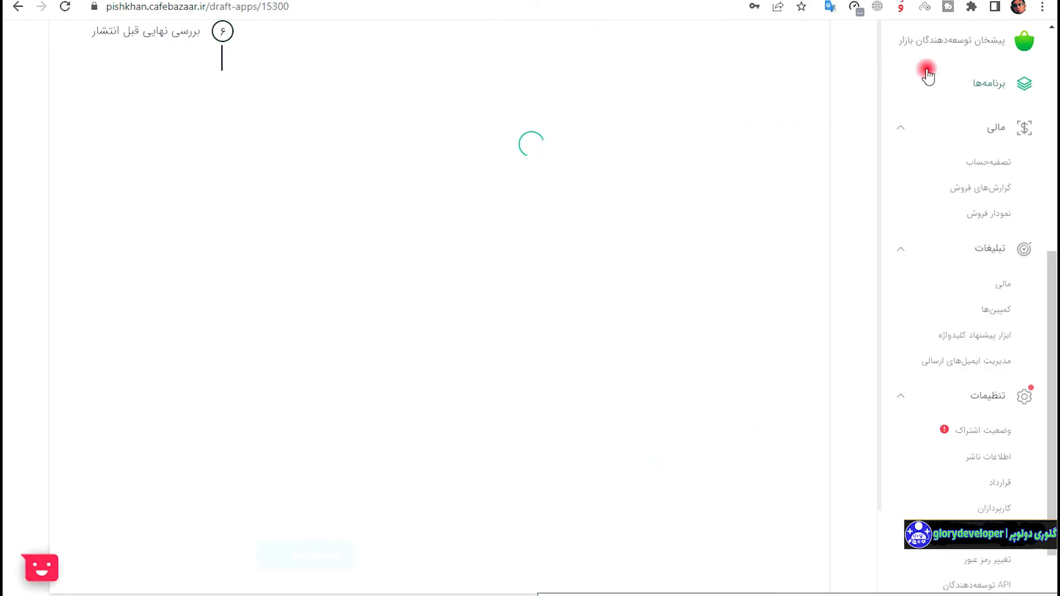
right_click(996, 86)
click(1000, 96)
click(580, 0)
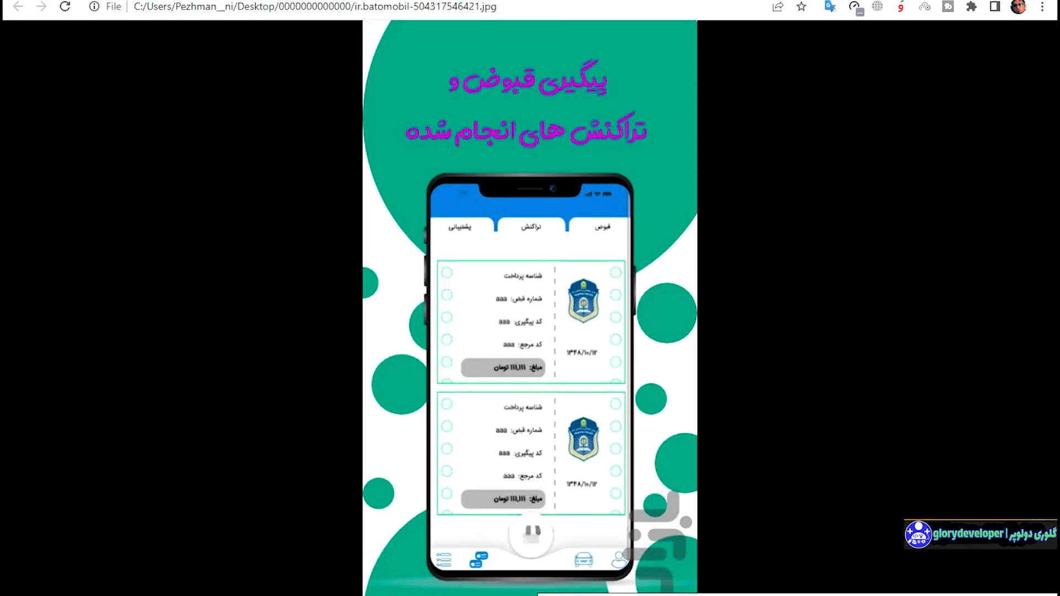
click(441, 0)
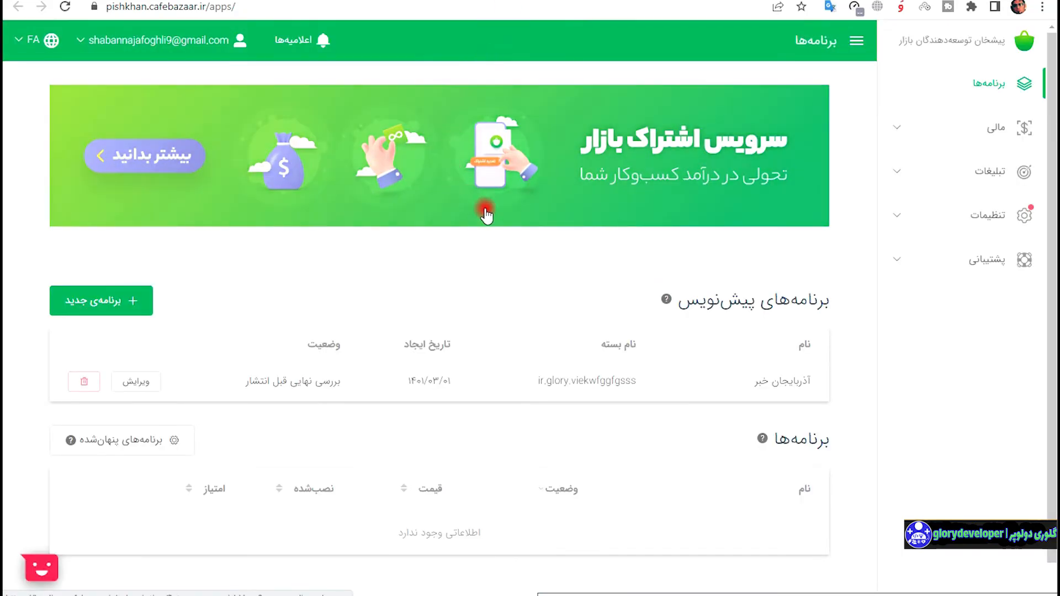
scroll(560, 286, down, 1)
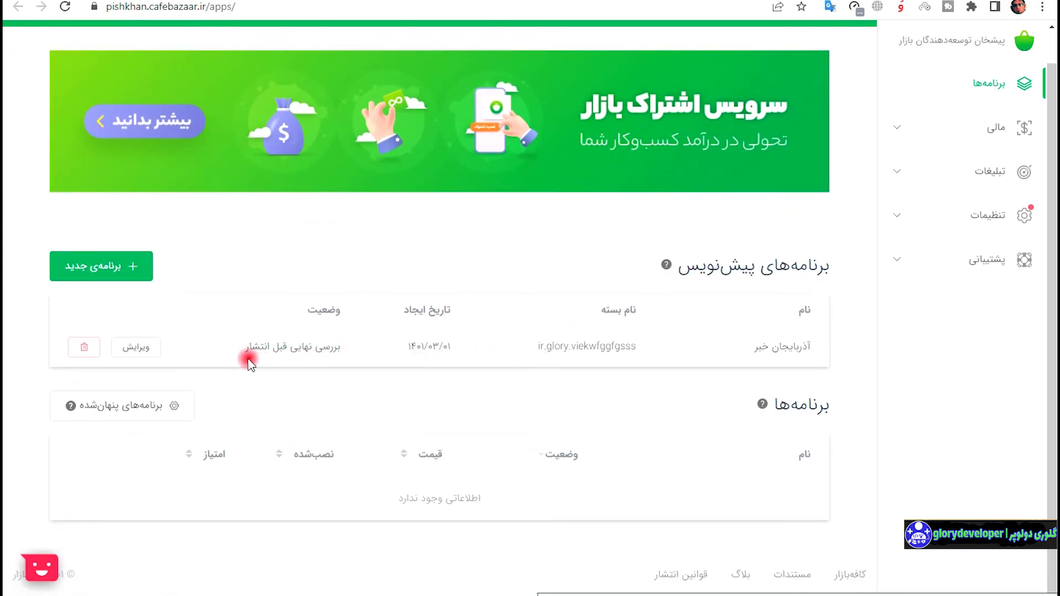
click(362, 348)
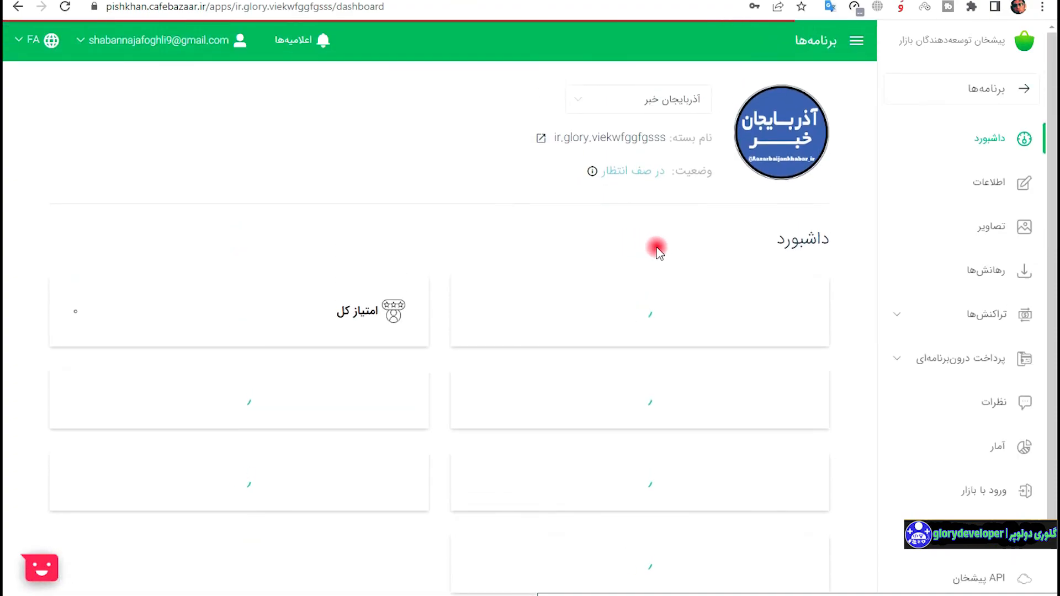
Browse the app dashboard, then its info (اطلاعات), media (تصاویر) and releases (رهانش‌ها) pages.
scroll(658, 247, down, 5)
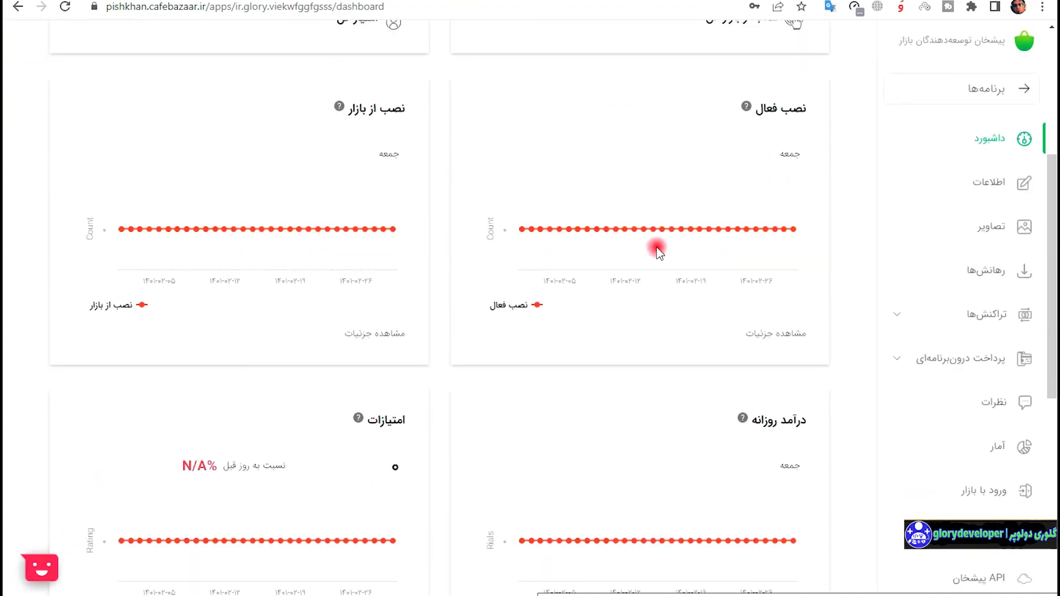
scroll(718, 251, up, 4)
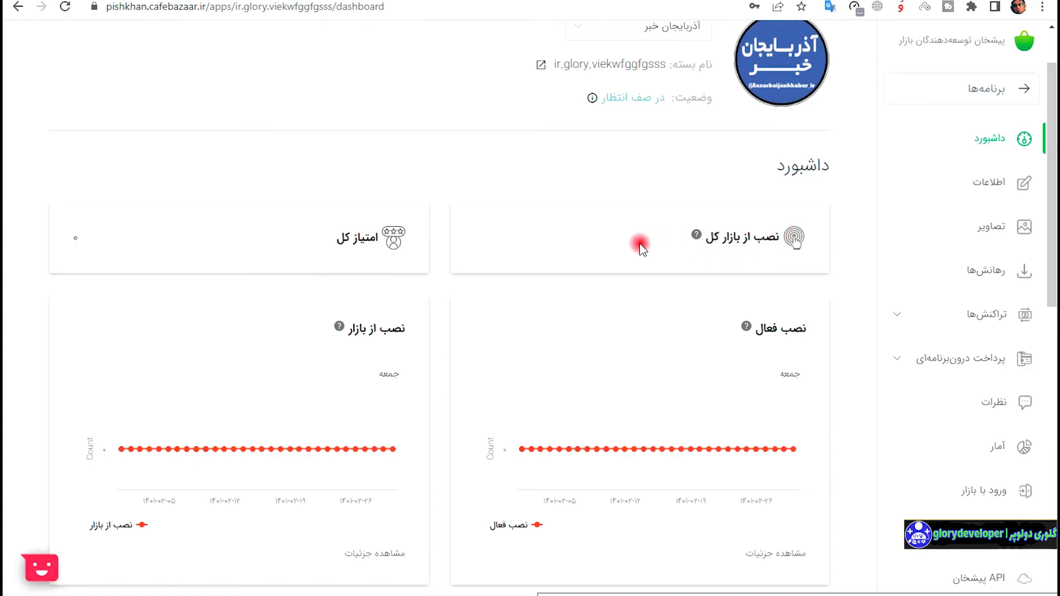
scroll(587, 276, down, 10)
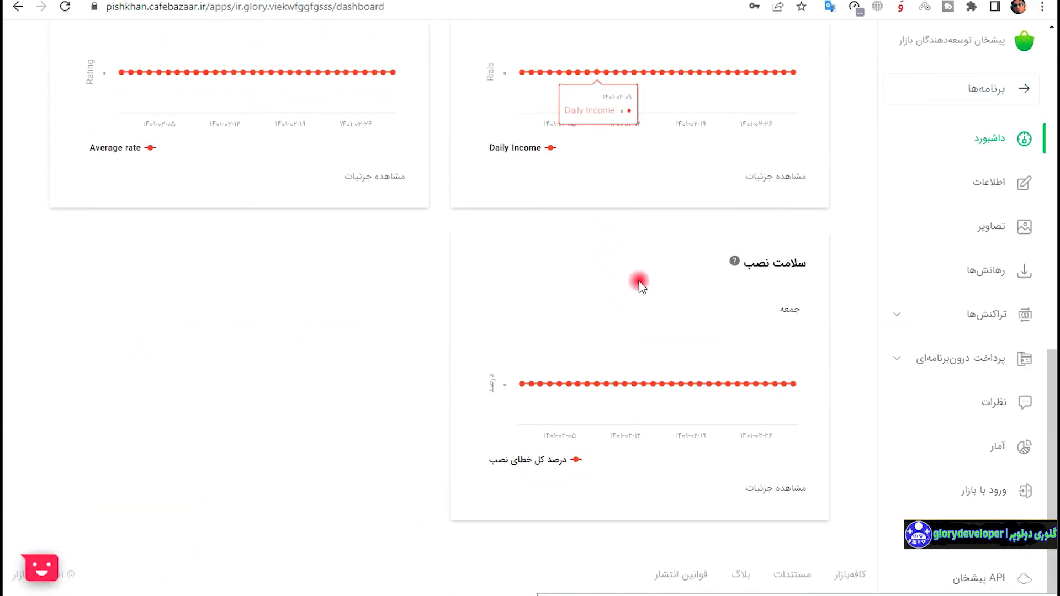
scroll(657, 298, up, 6)
scroll(672, 312, up, 4)
click(974, 183)
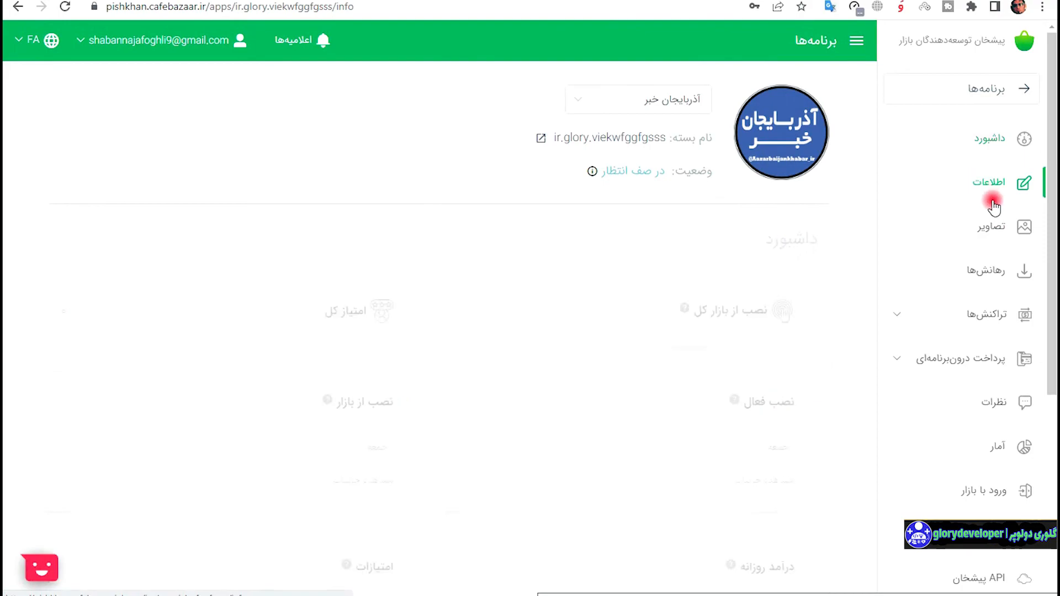
click(1000, 225)
click(989, 271)
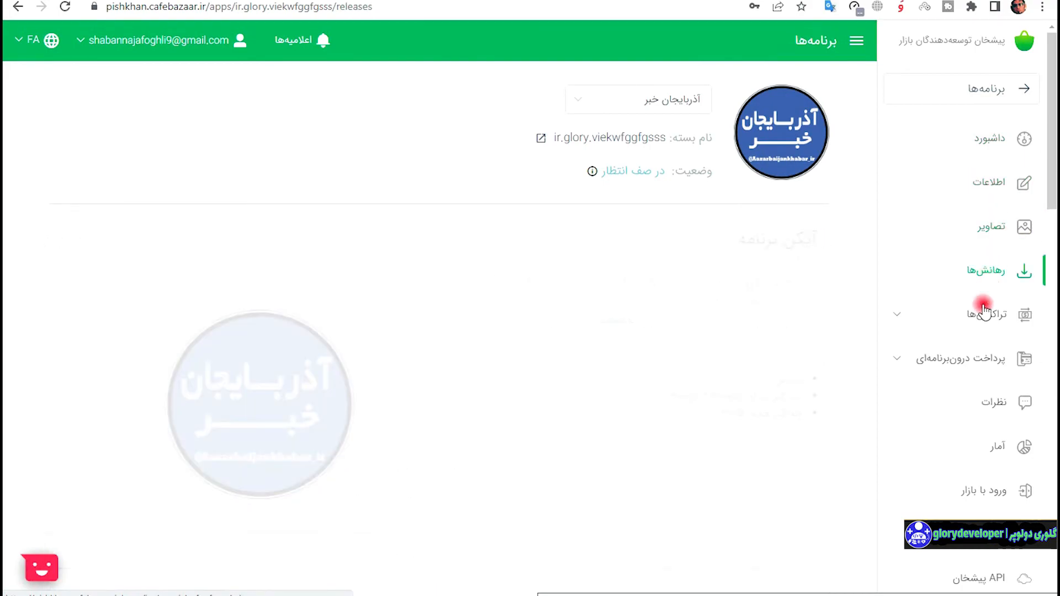
Check the purchases and in-app payment sections, then return to releases showing version 5.3.5 queued.
click(986, 313)
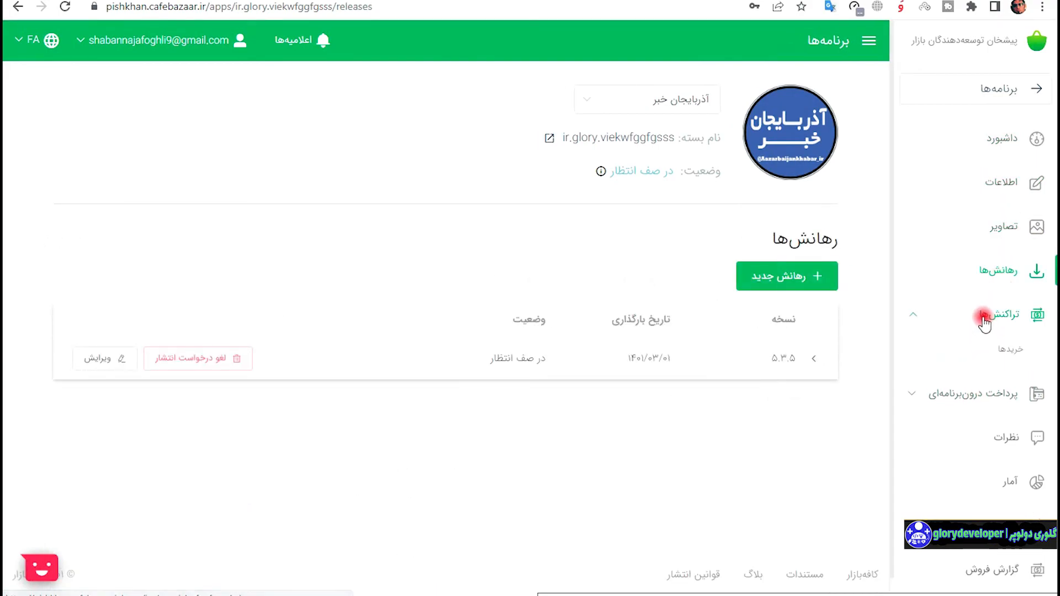
click(980, 321)
click(981, 325)
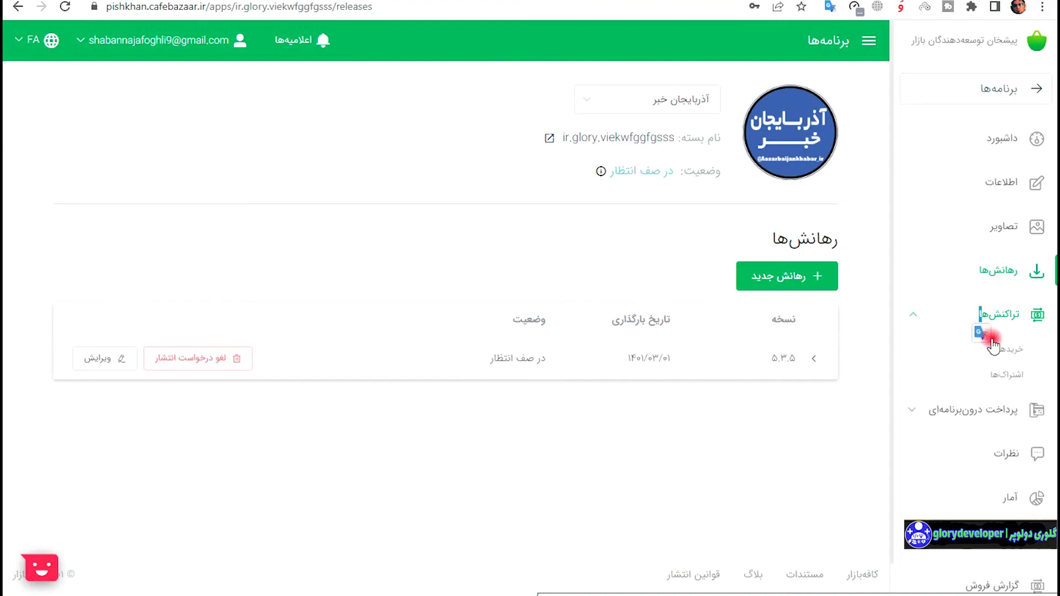
click(1001, 351)
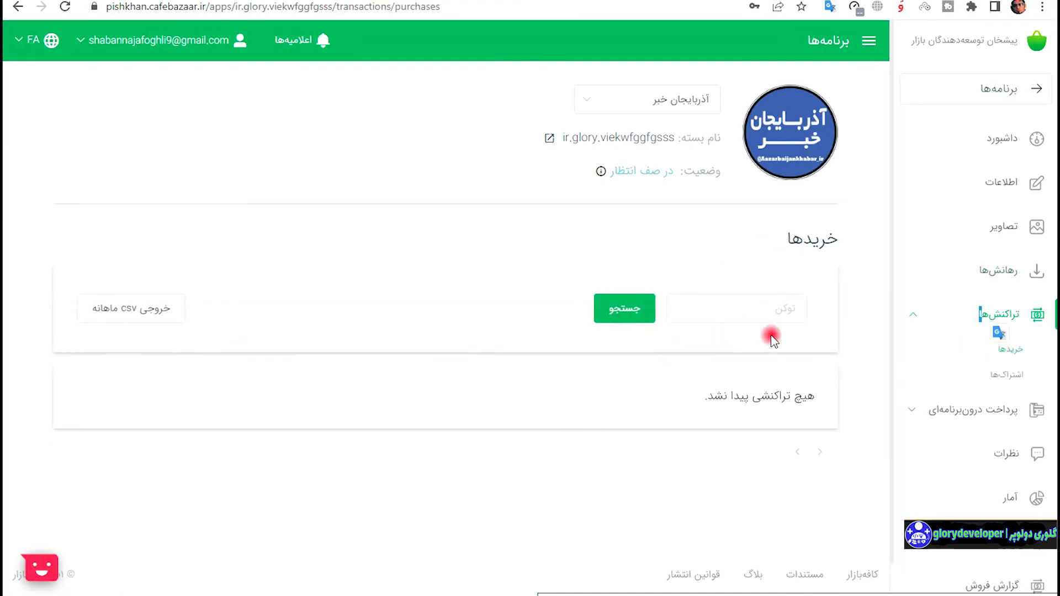
scroll(978, 365, down, 1)
click(971, 369)
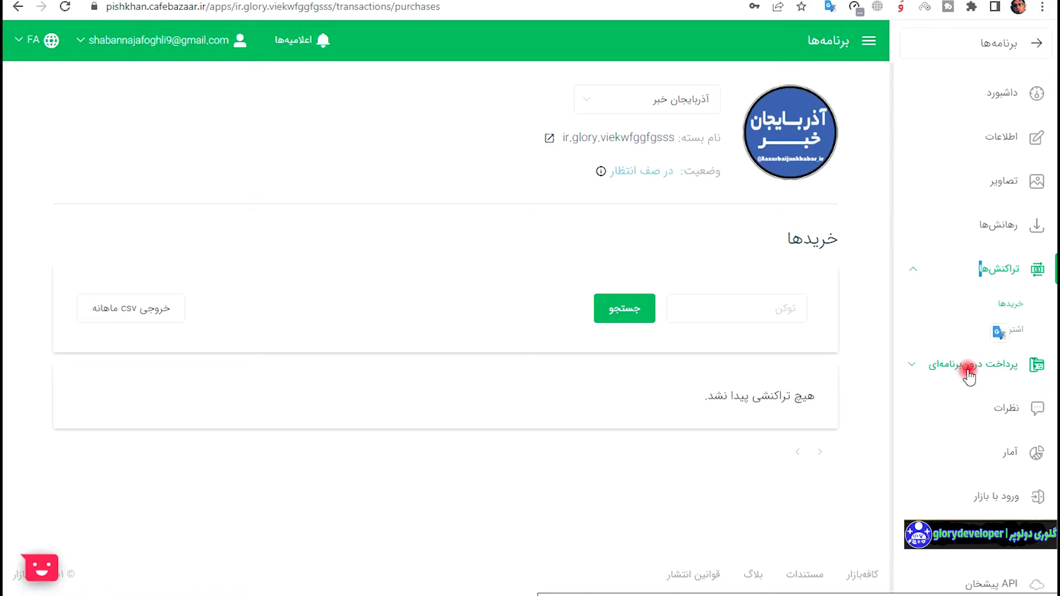
scroll(960, 395, down, 1)
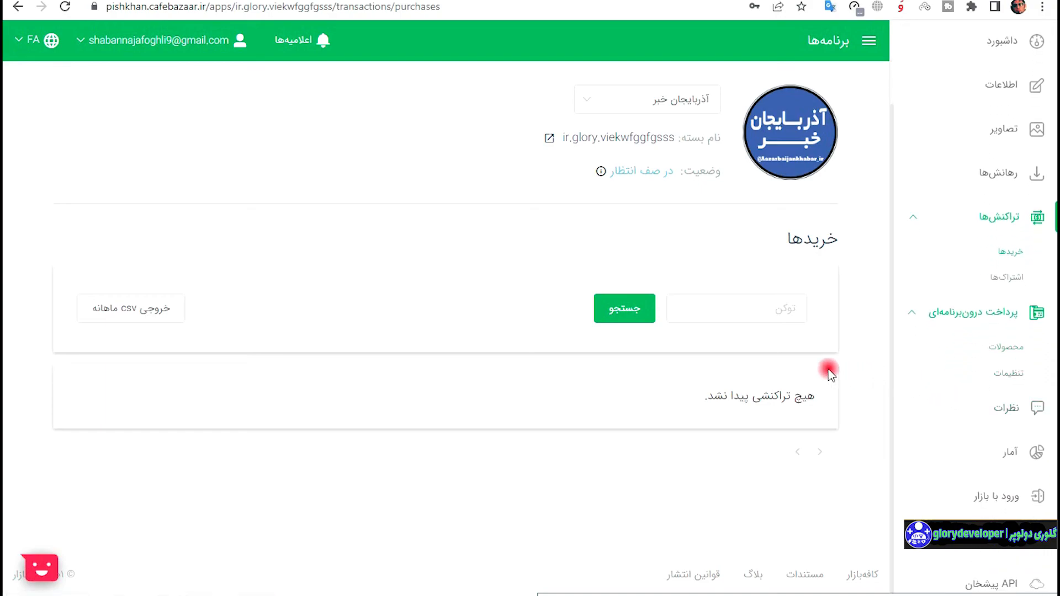
click(1015, 166)
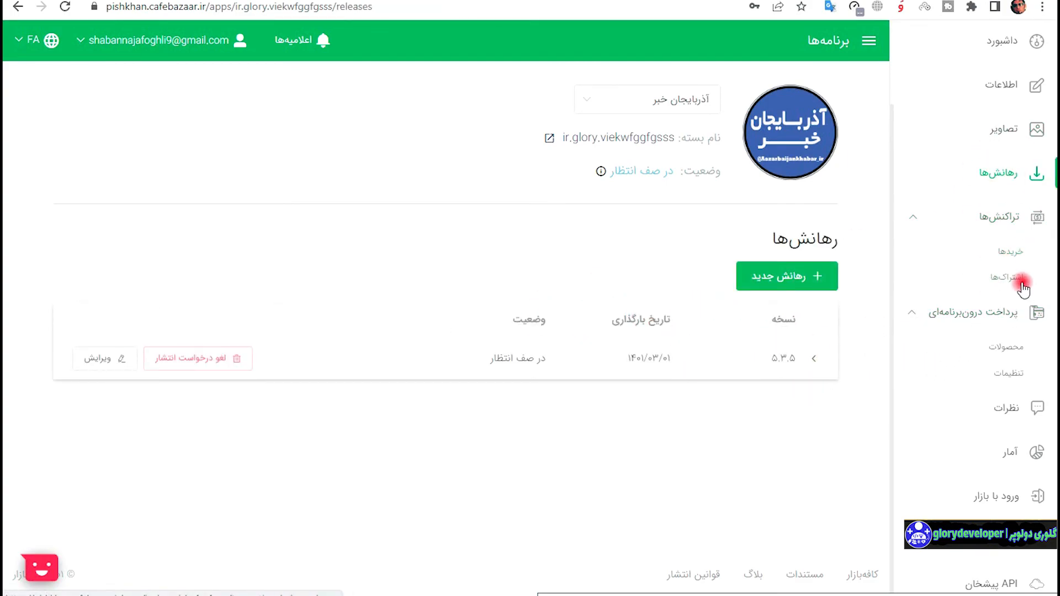
click(991, 231)
click(1006, 286)
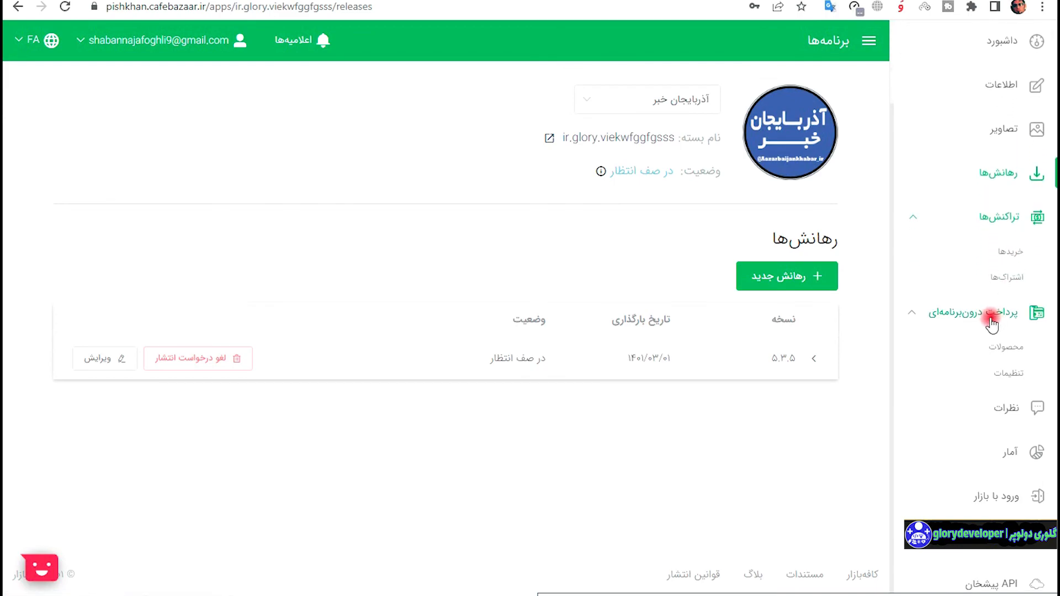
Start a new one-time purchase in-app product with ID hava20000.
click(1029, 347)
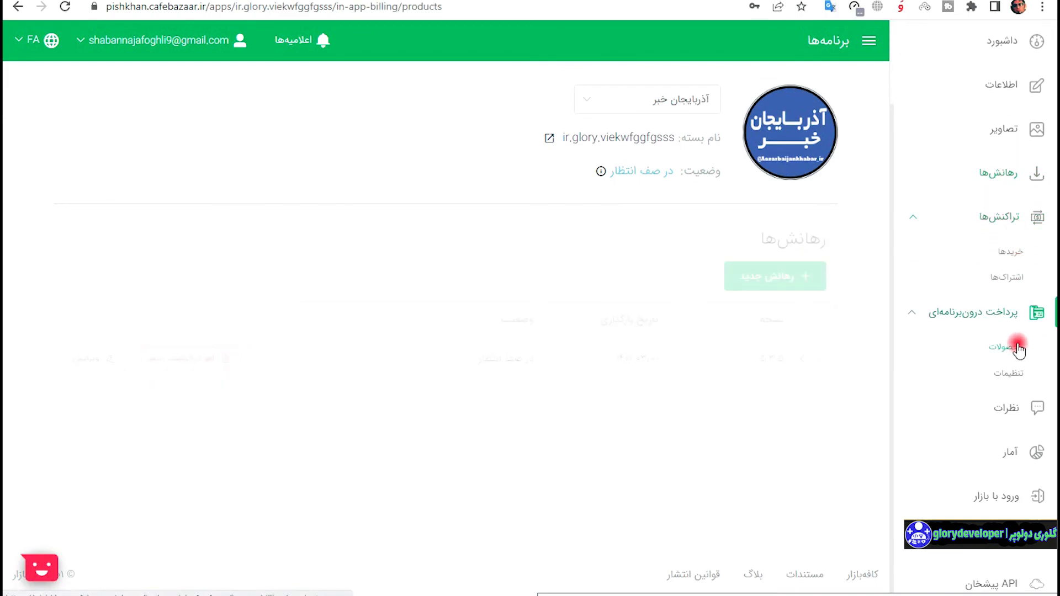
scroll(801, 436, down, 1)
click(801, 436)
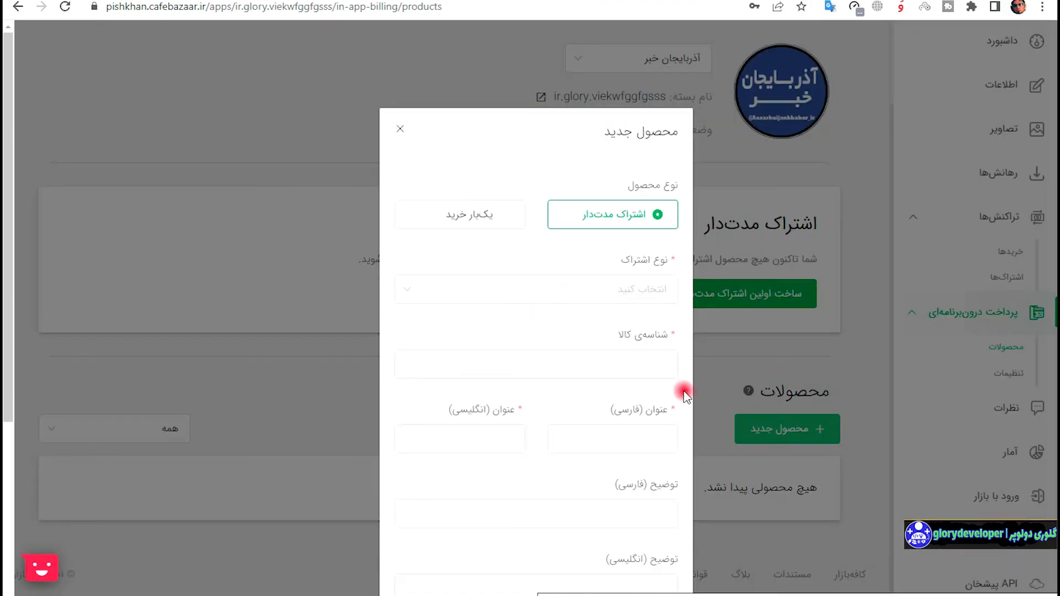
click(486, 223)
click(585, 297)
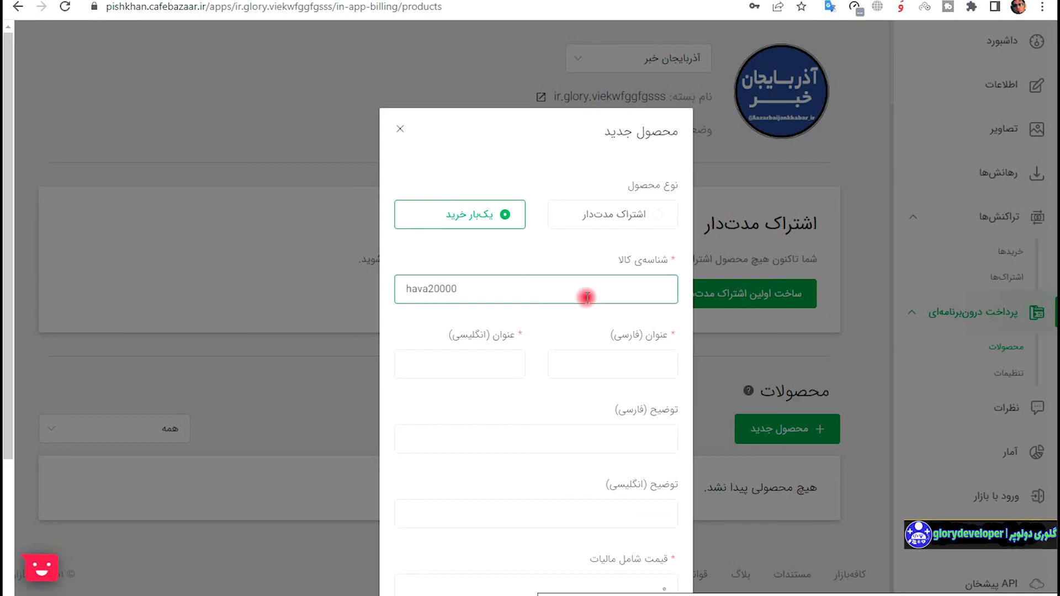
Give it the Persian and English title محصول هواشناسی and price 200000 rials, then save it.
click(629, 366)
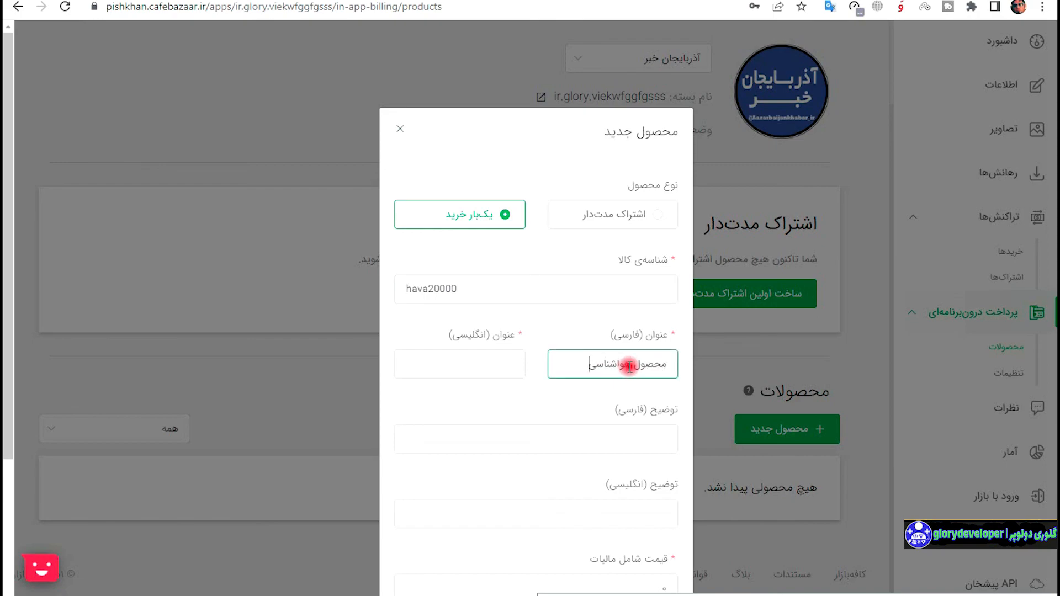
key(ctrl+a)
key(ctrl+c)
key(Tab)
key(ctrl+v)
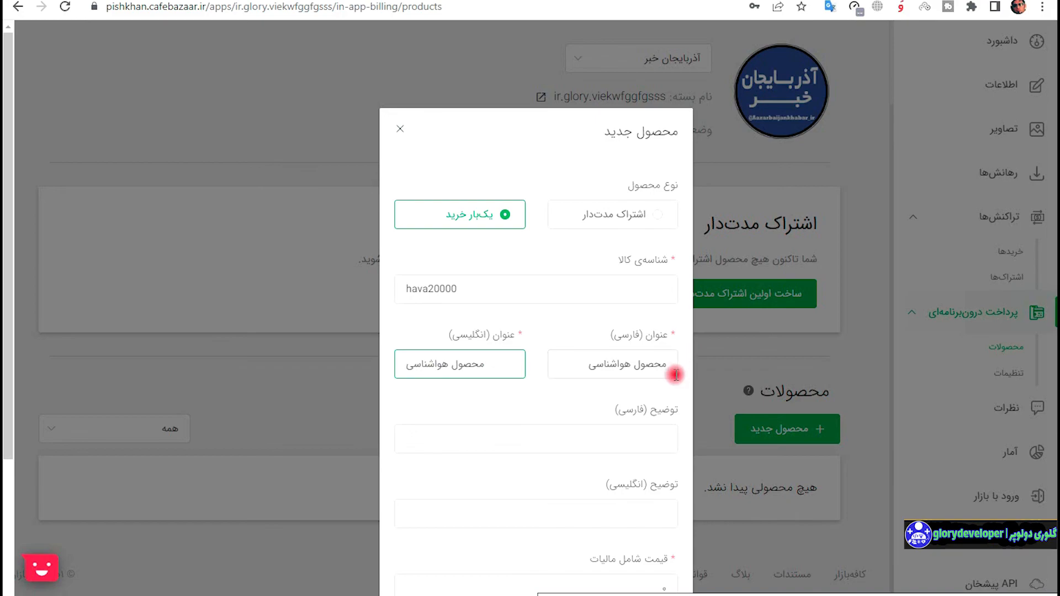
scroll(675, 375, down, 3)
click(656, 406)
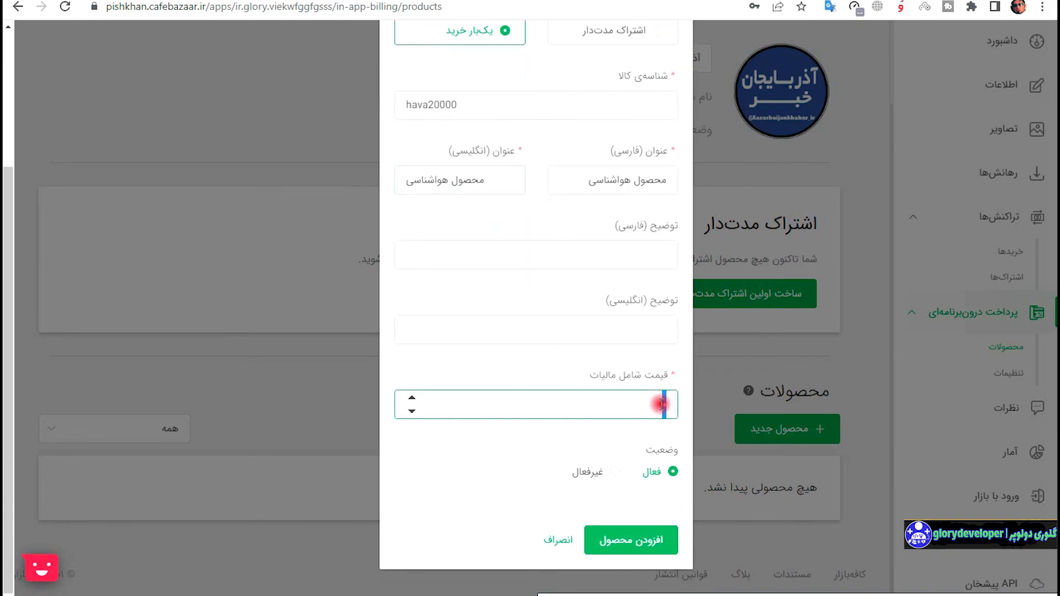
text(20000)
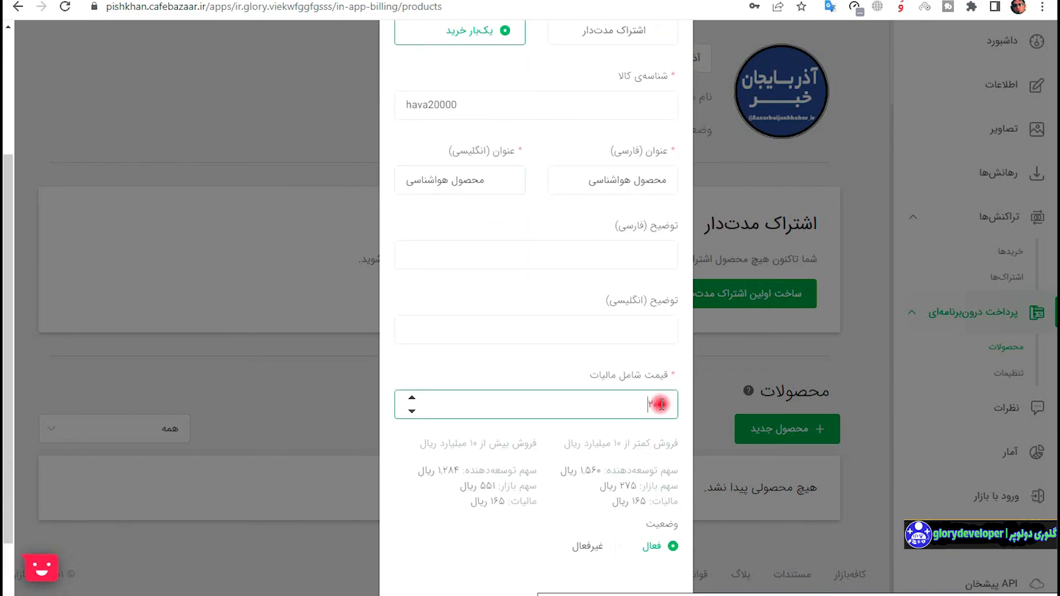
text(0)
scroll(654, 406, down, 2)
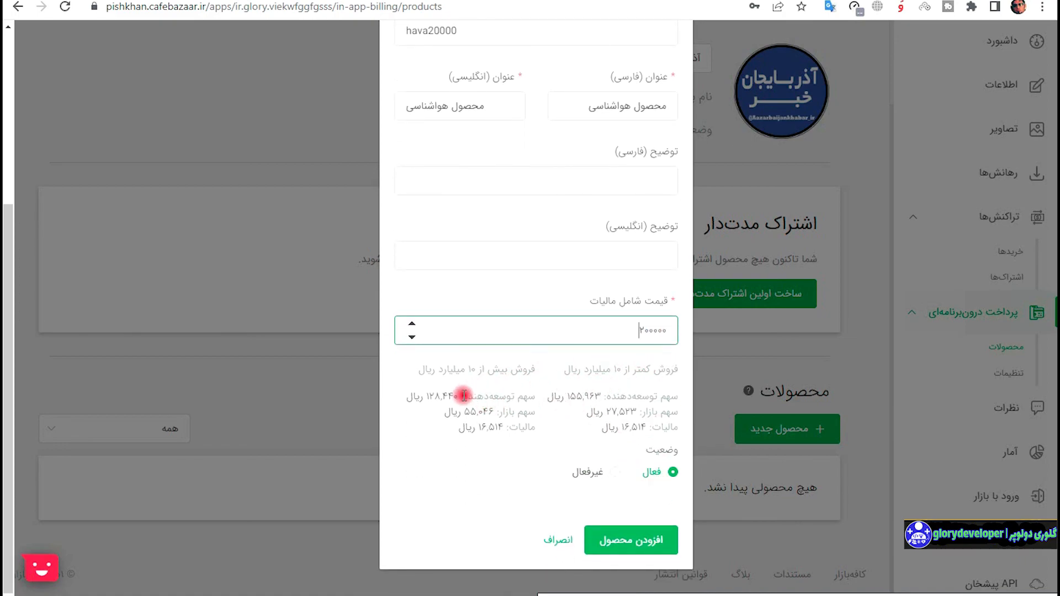
click(642, 539)
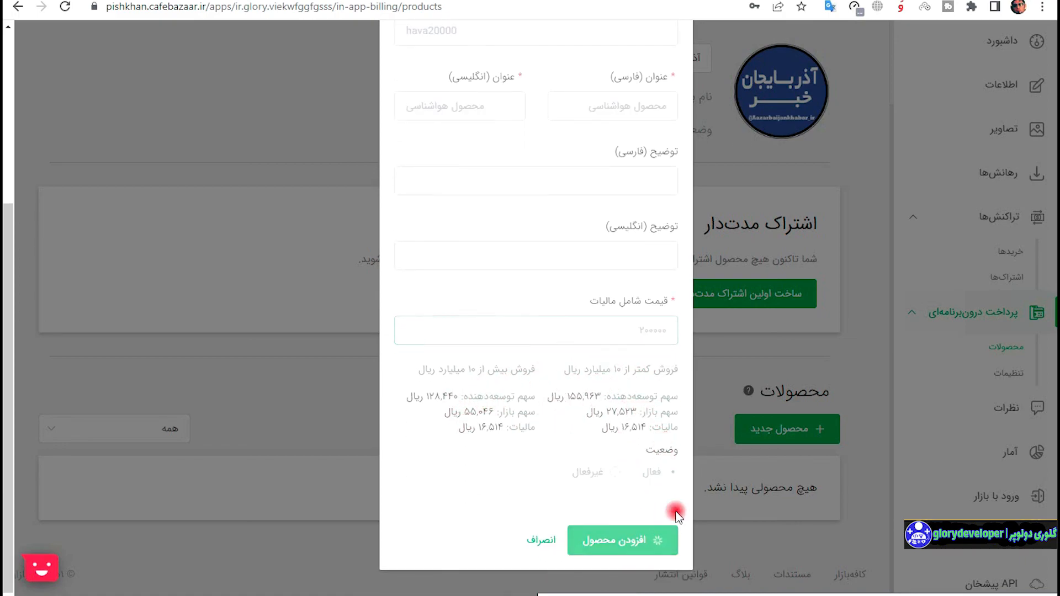
scroll(663, 431, down, 1)
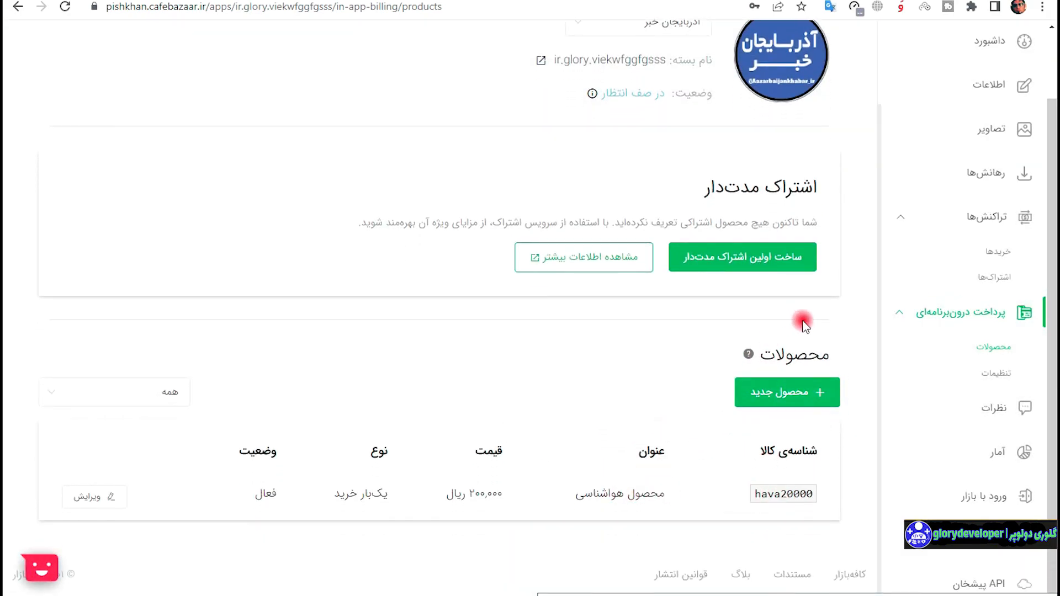
Review the in-app billing RSA and JWT keys, then view the app's empty reviews page.
scroll(607, 337, up, 2)
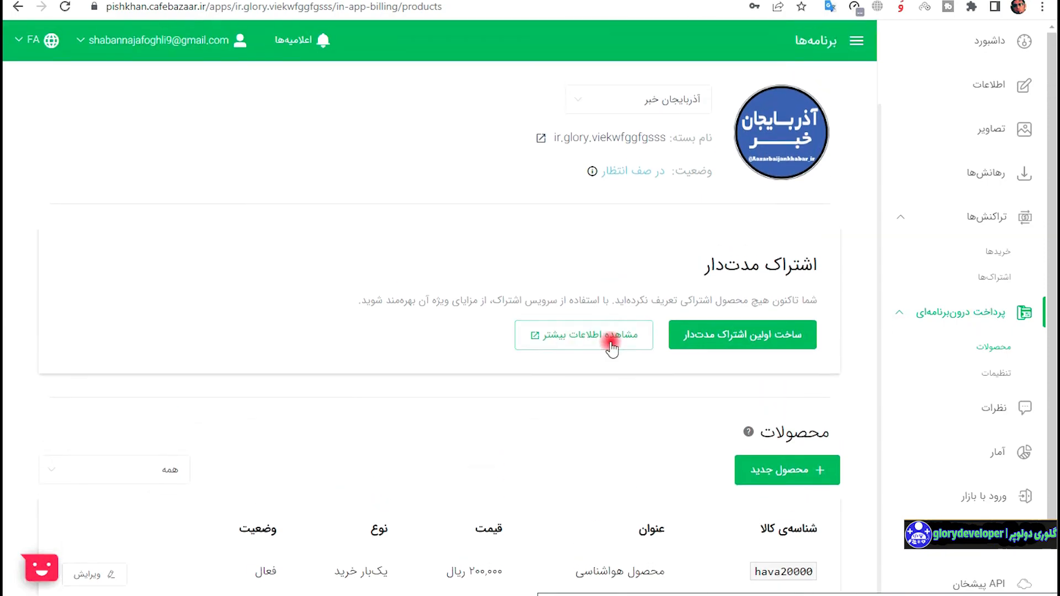
click(996, 374)
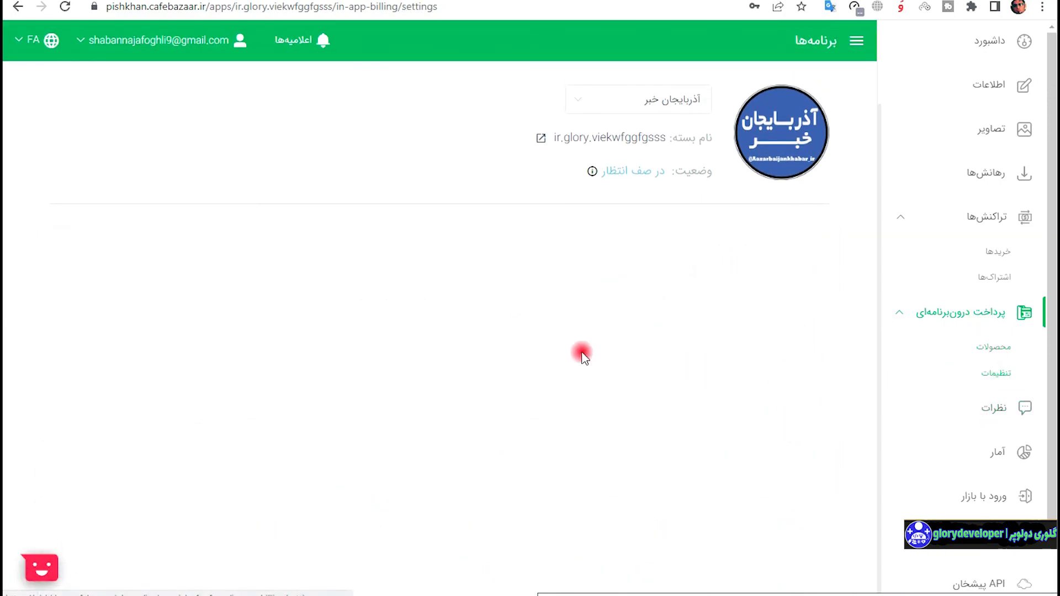
scroll(703, 312, down, 3)
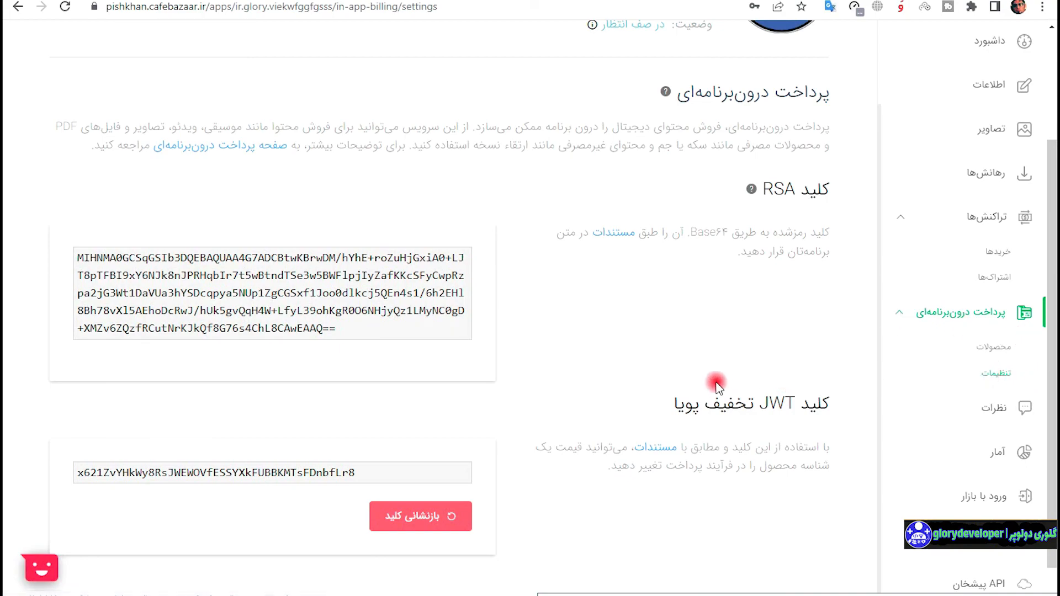
scroll(464, 354, down, 1)
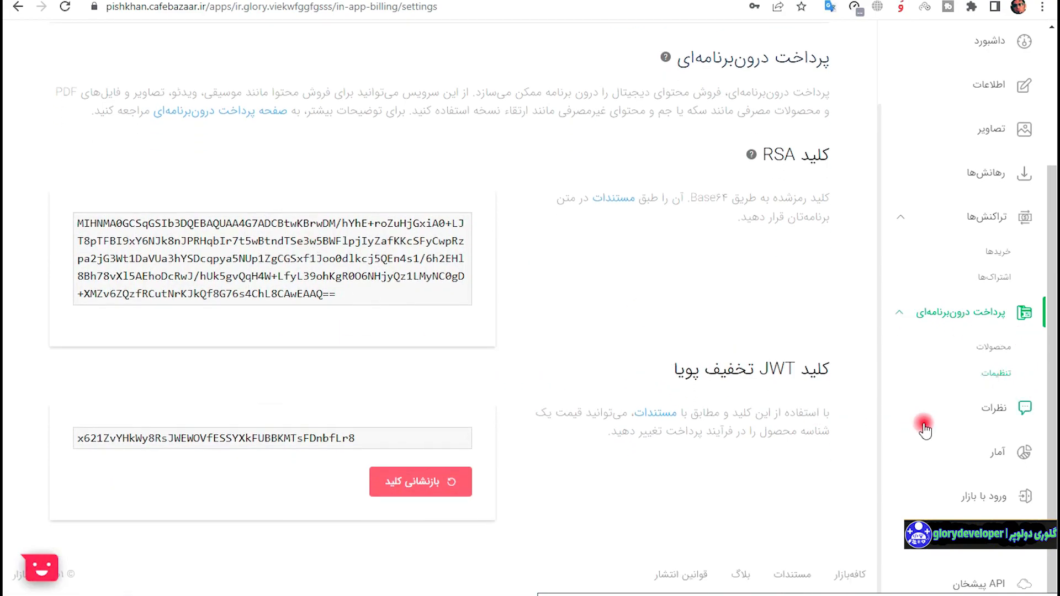
click(1005, 410)
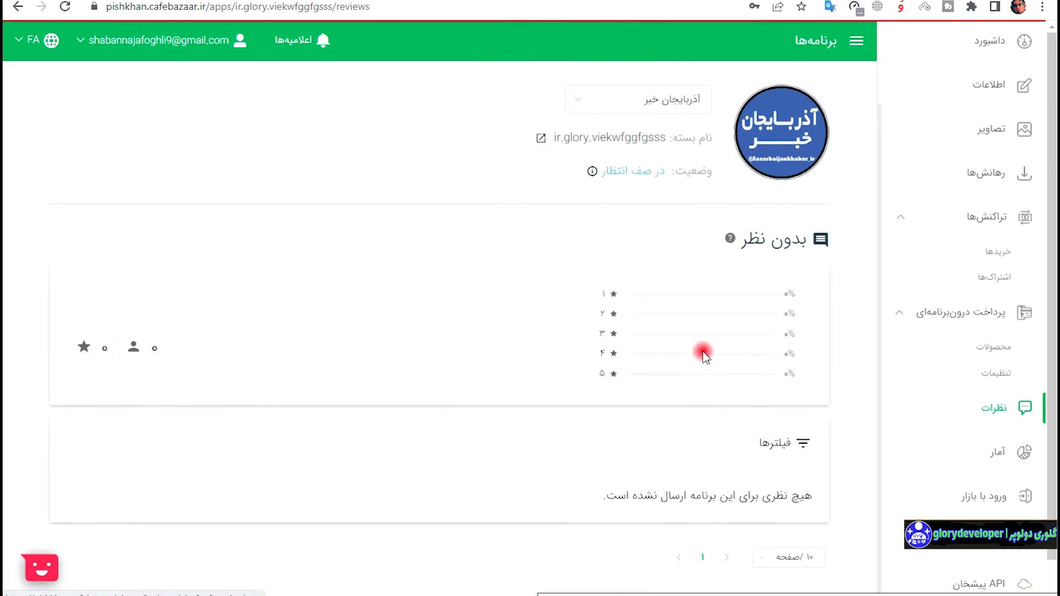